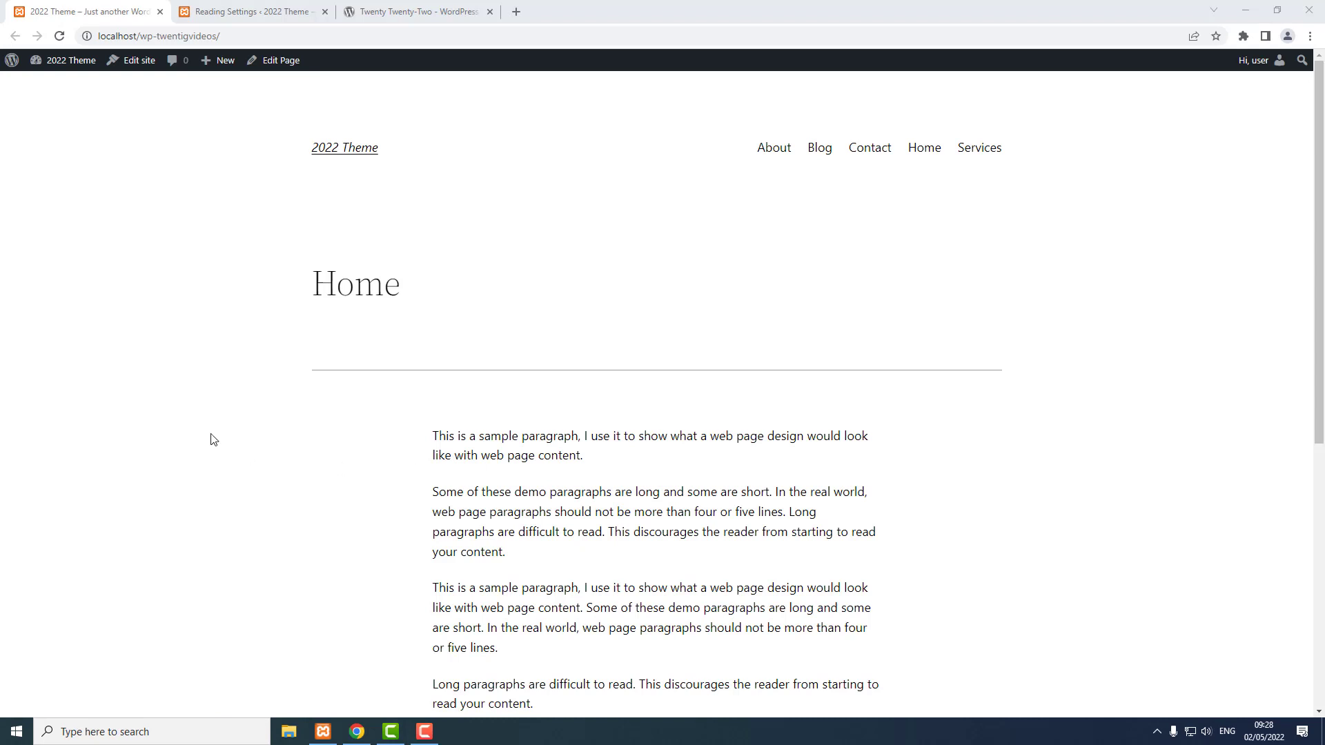
Open the Header template part from the site editor's Template Parts list
{"action": "left_click", "coordinate": [137, 62]}
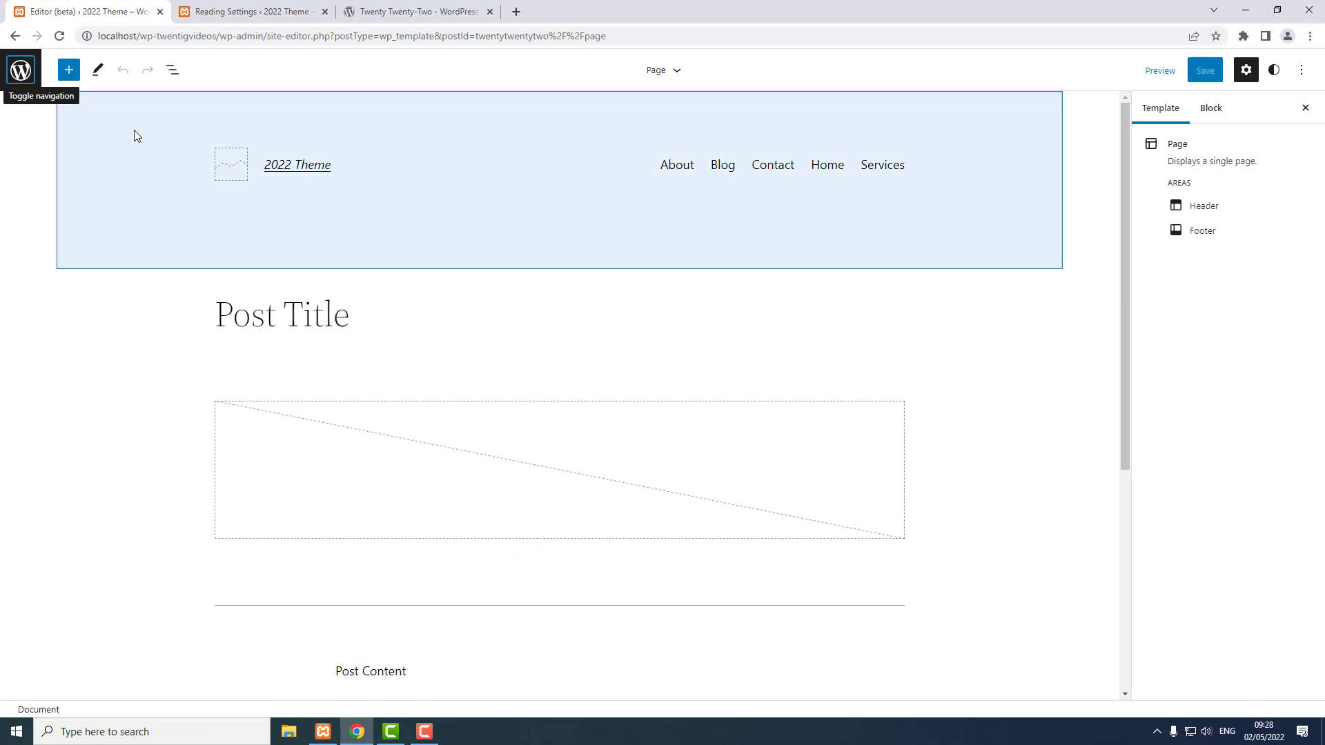
{"action": "left_click", "coordinate": [21, 69]}
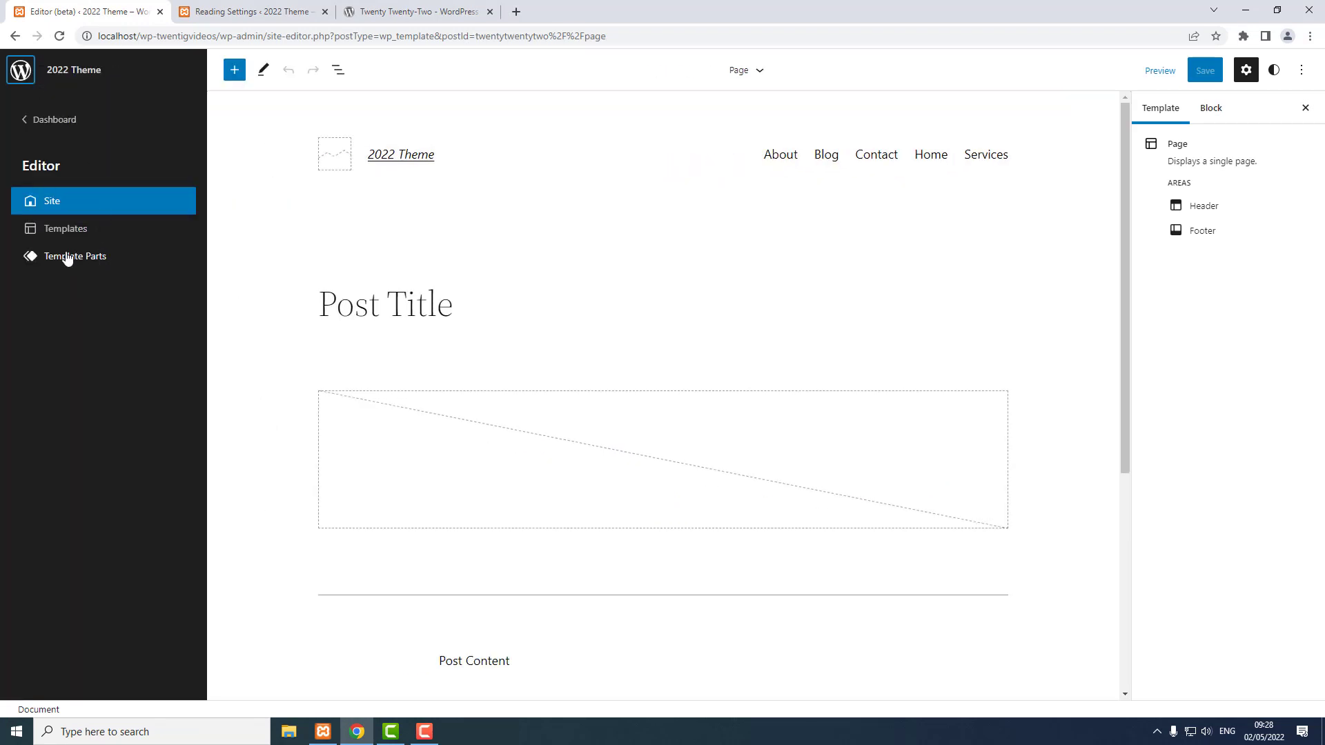
{"action": "left_click", "coordinate": [89, 258]}
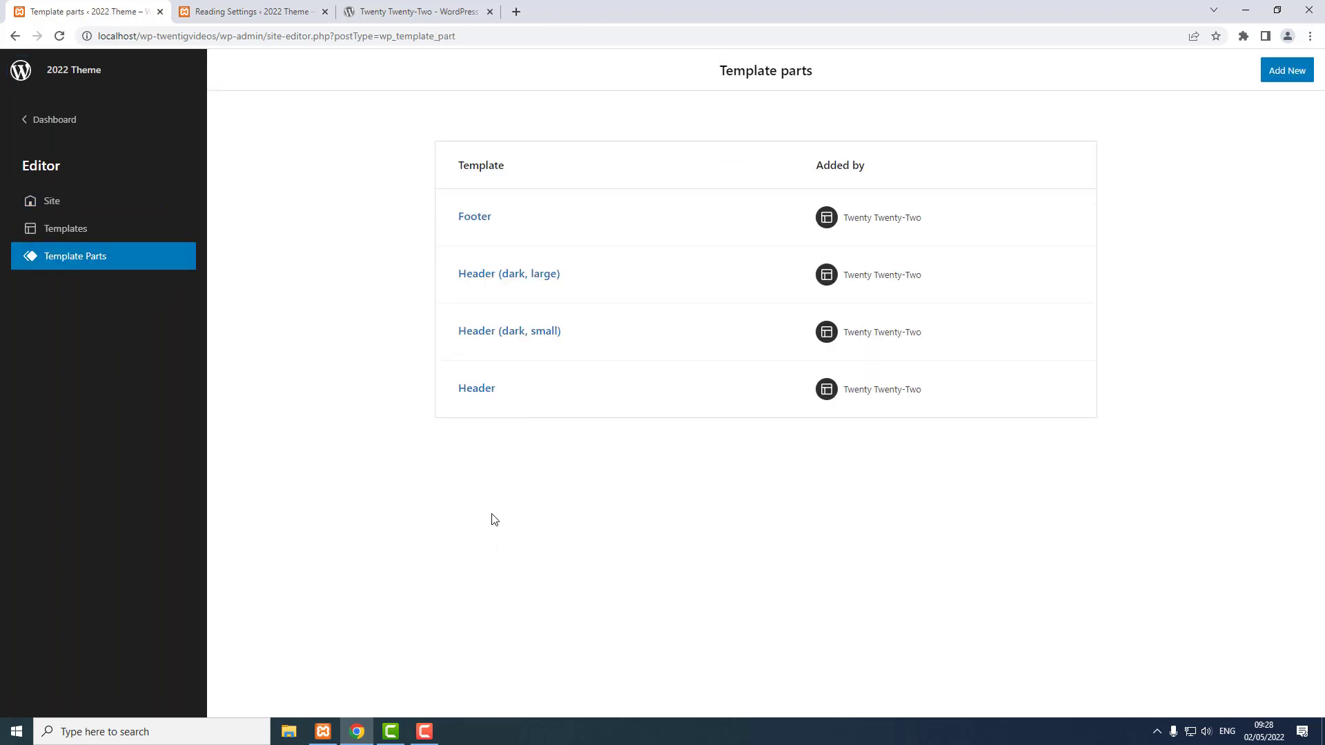
{"action": "left_click", "coordinate": [477, 390]}
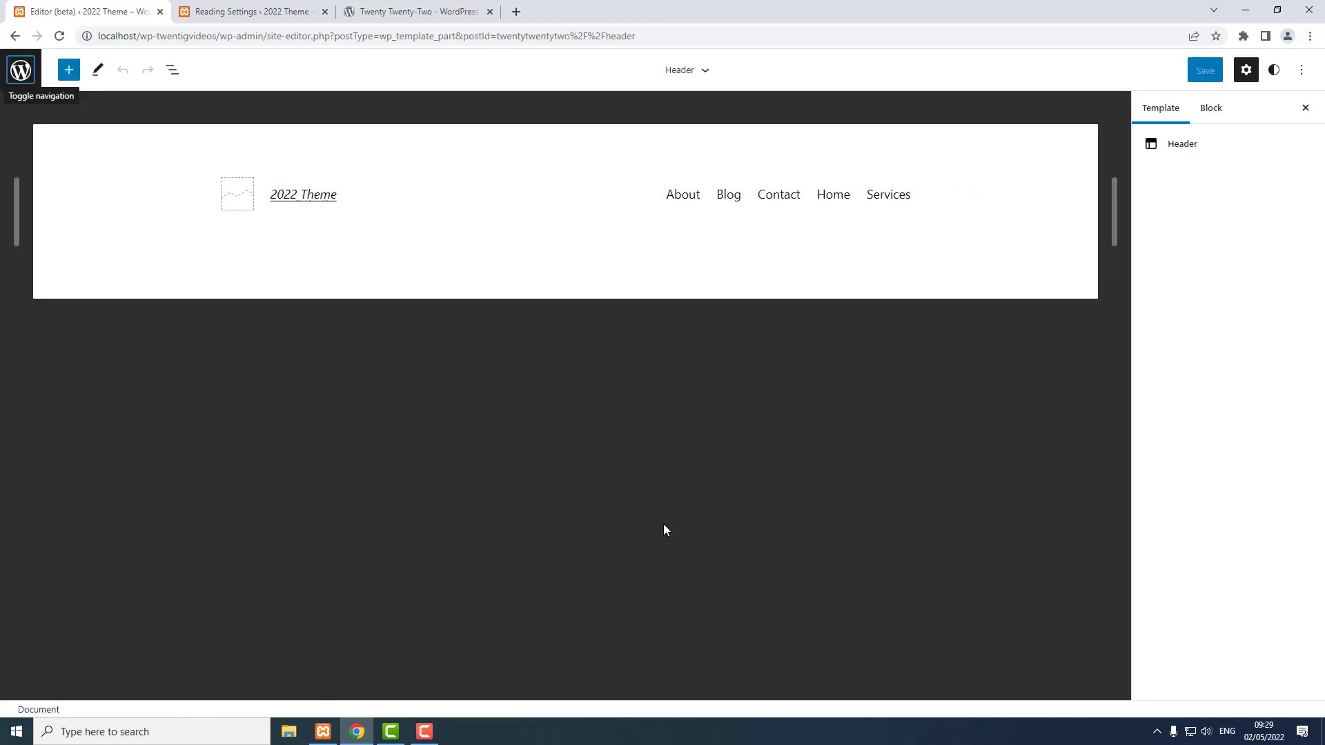
Replace the header Navigation block's menu with a newly created, empty menu
{"action": "left_click", "coordinate": [778, 199]}
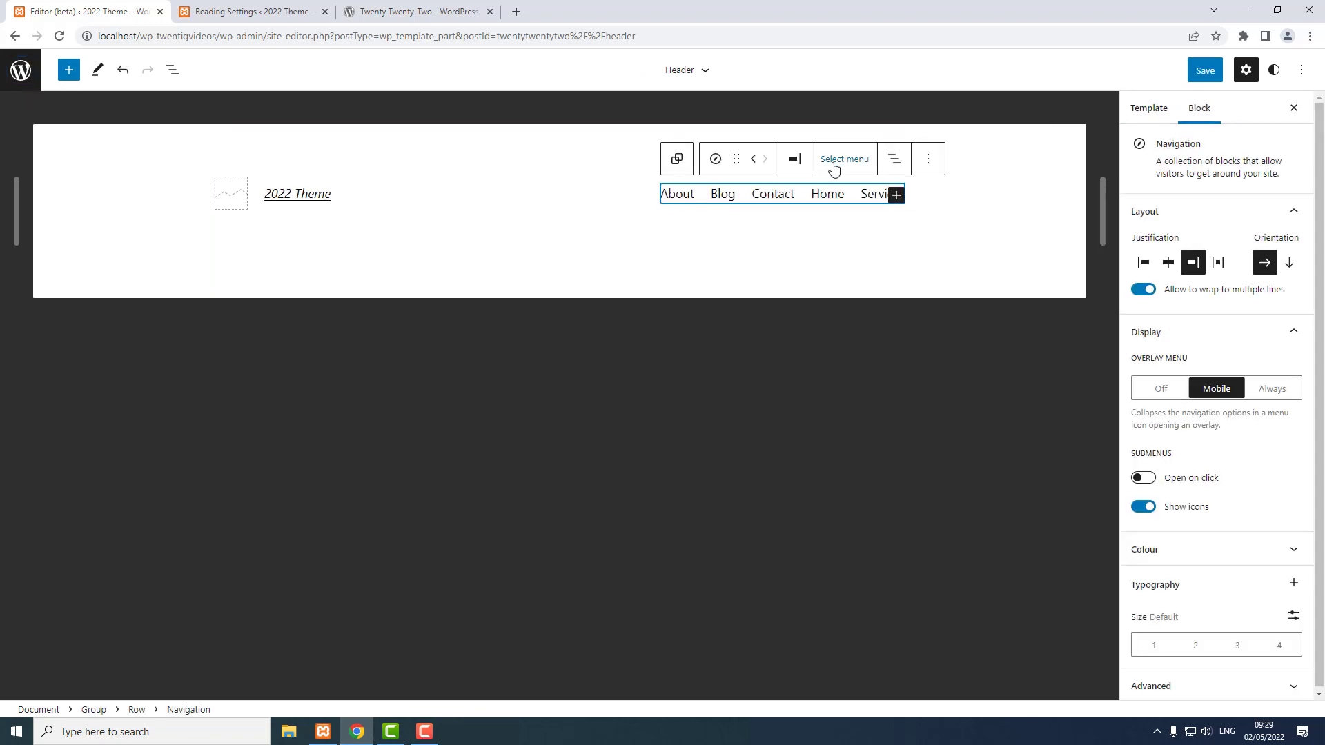
{"action": "left_click", "coordinate": [840, 162]}
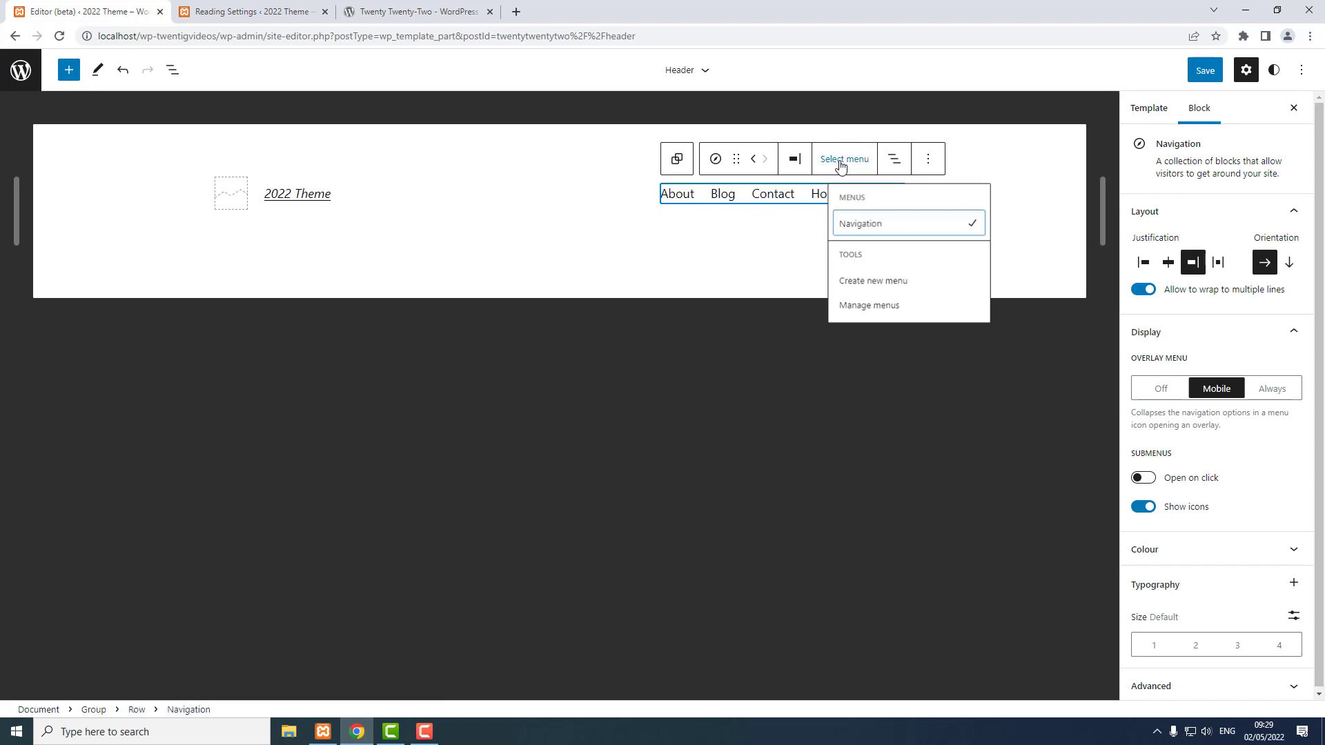
{"action": "left_click", "coordinate": [890, 288]}
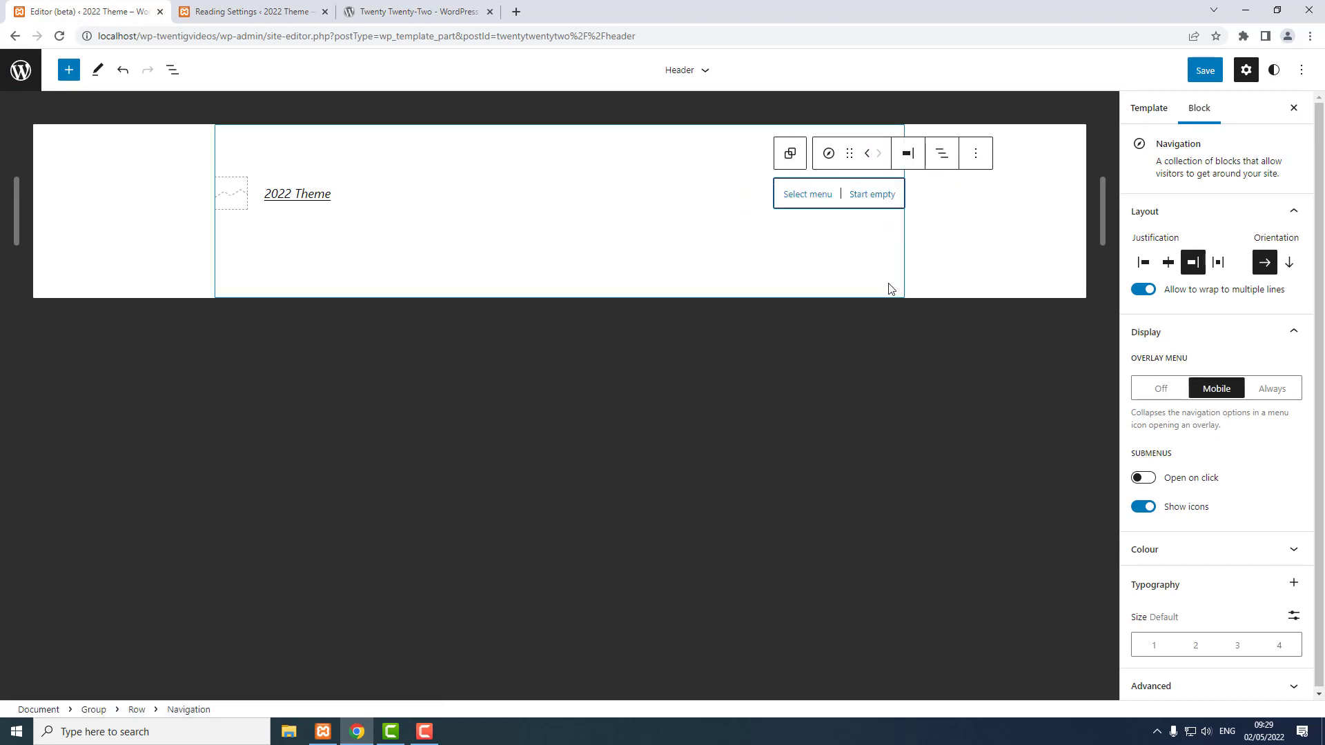
{"action": "left_click", "coordinate": [879, 198]}
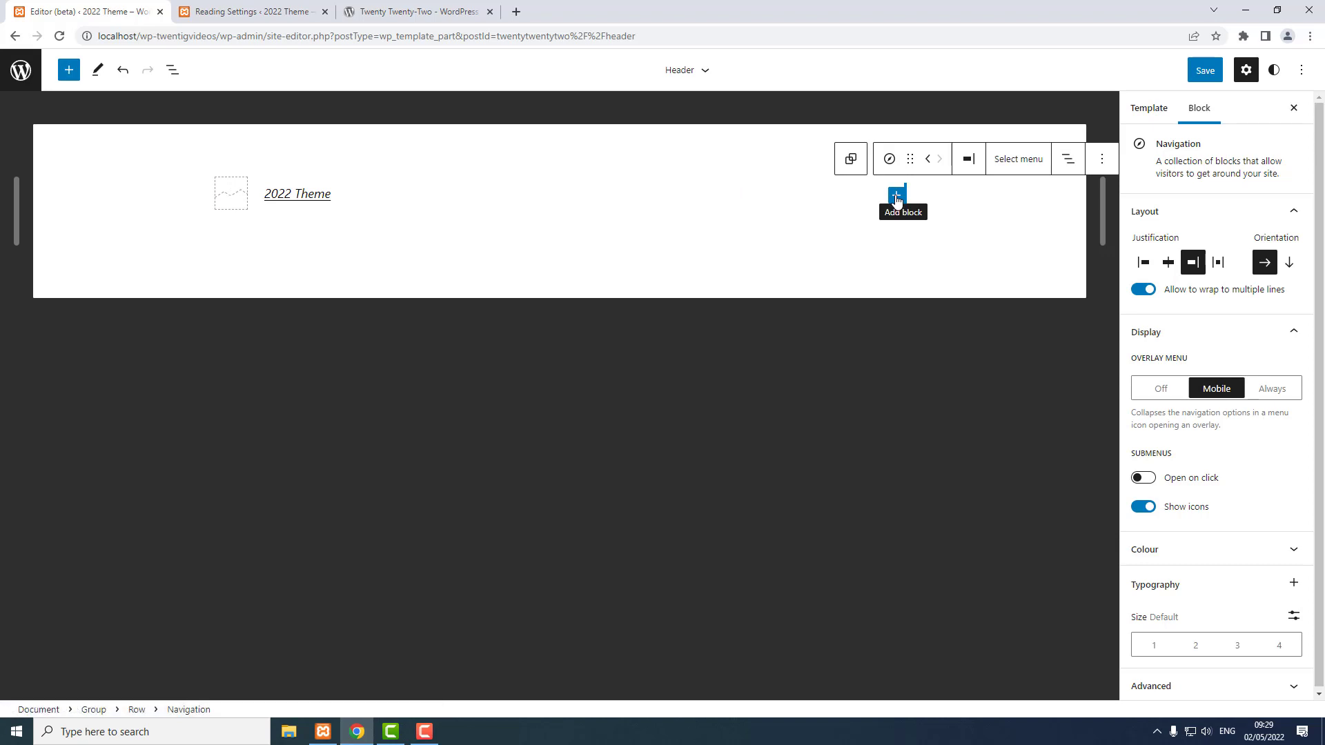
Add Home, About and Services page links to the header menu
{"action": "left_click", "coordinate": [897, 199]}
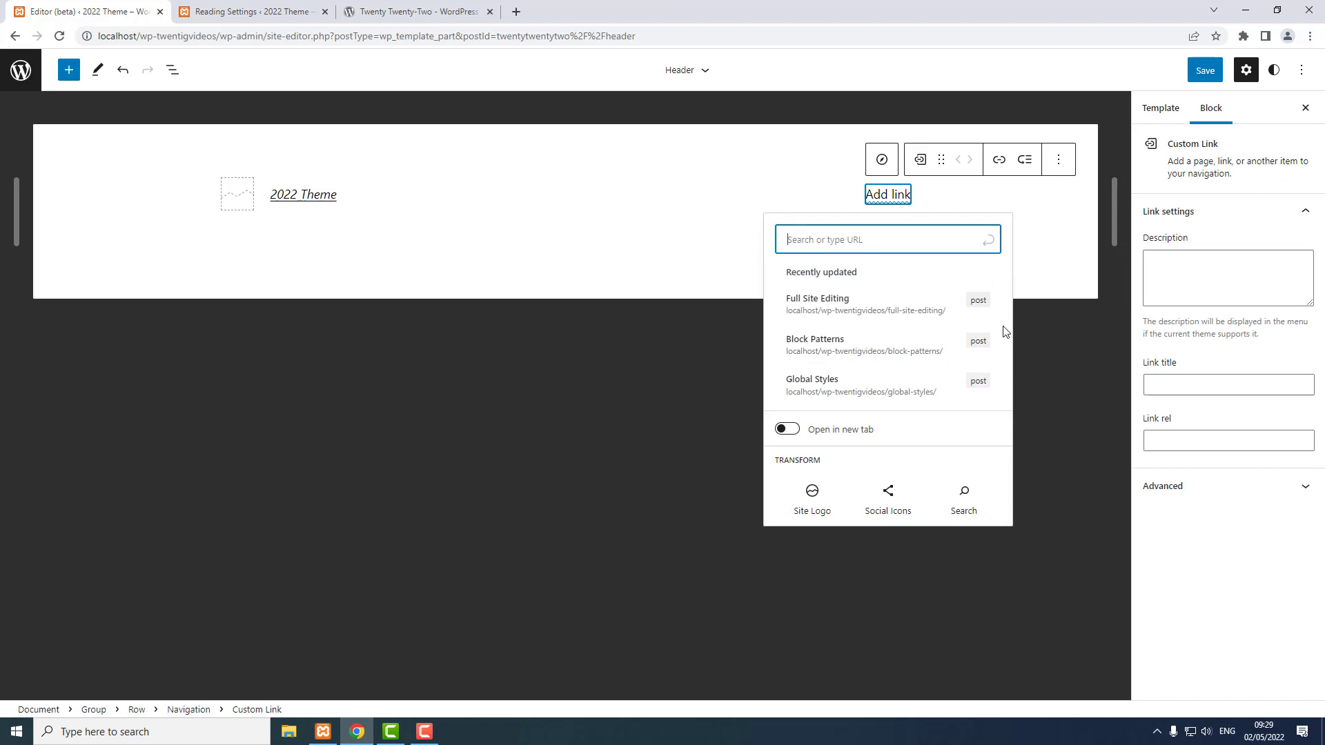
{"action": "type", "text": "home"}
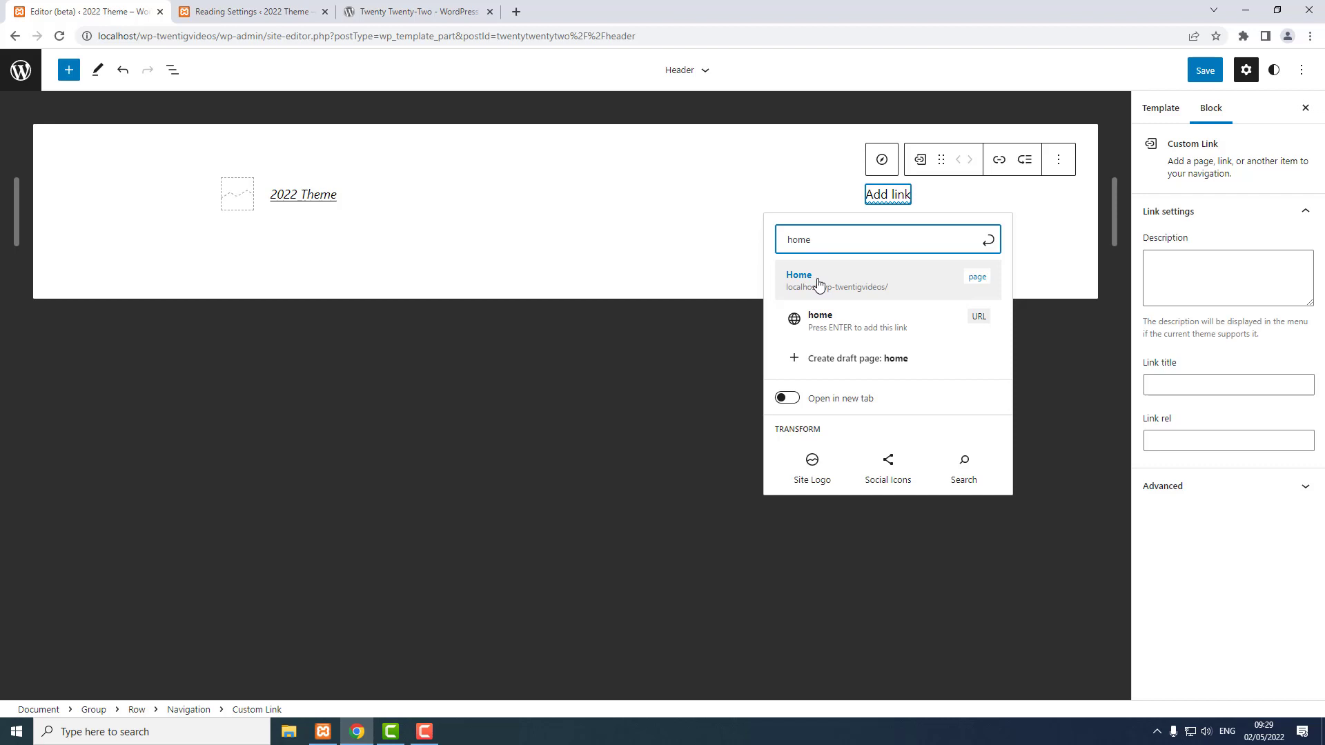
{"action": "left_click", "coordinate": [818, 283]}
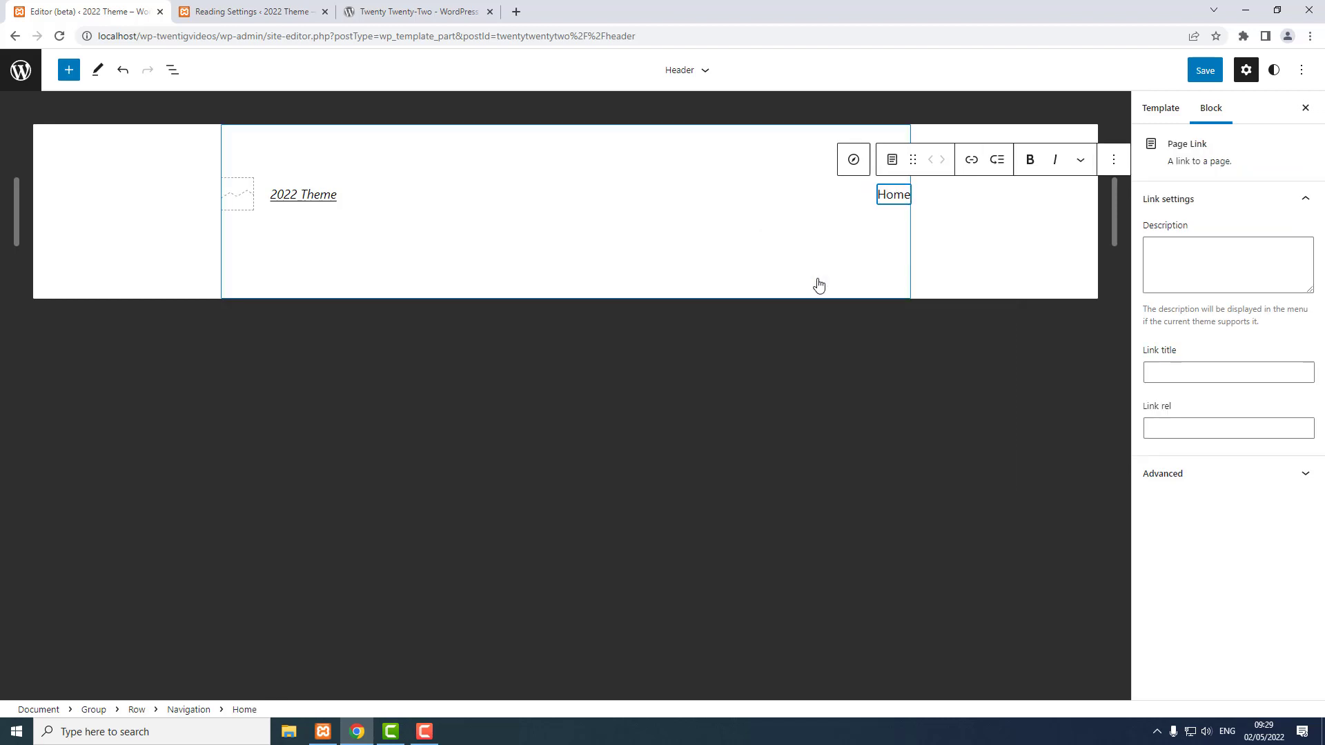
{"action": "key", "text": "Return"}
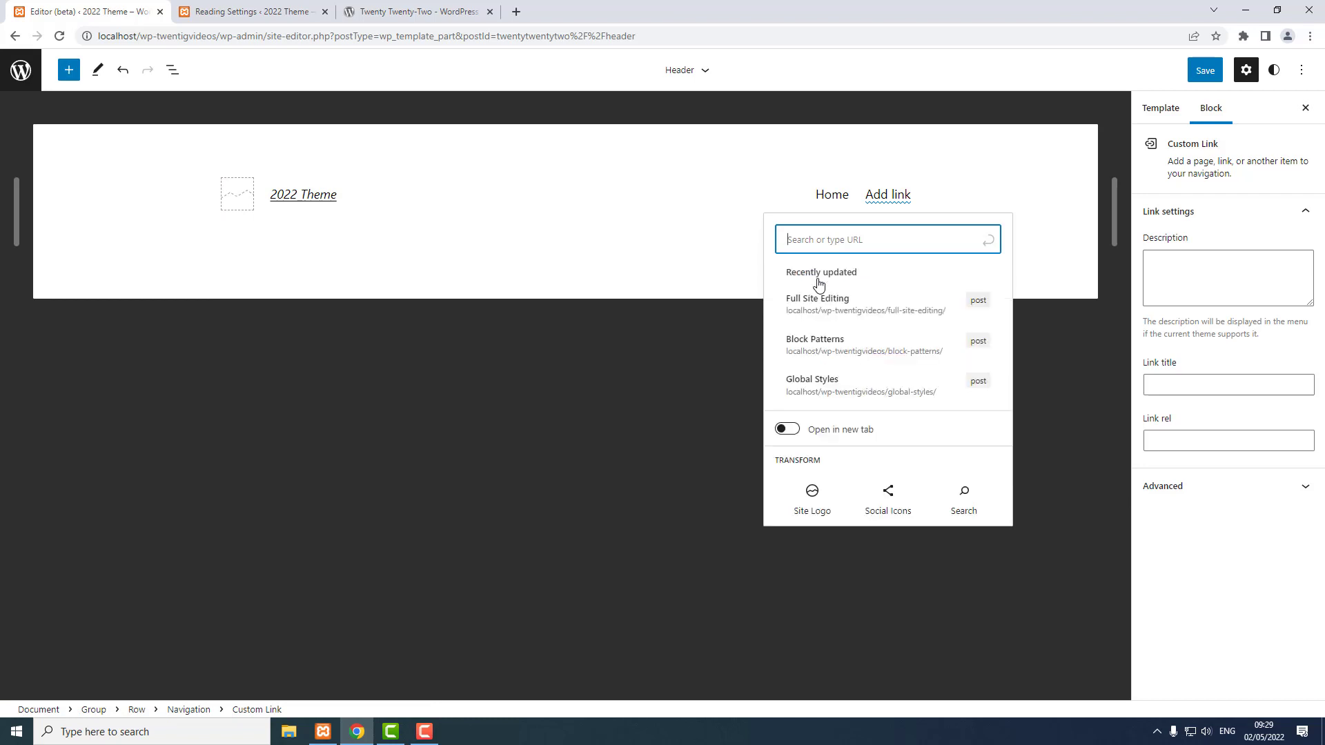
{"action": "type", "text": "about"}
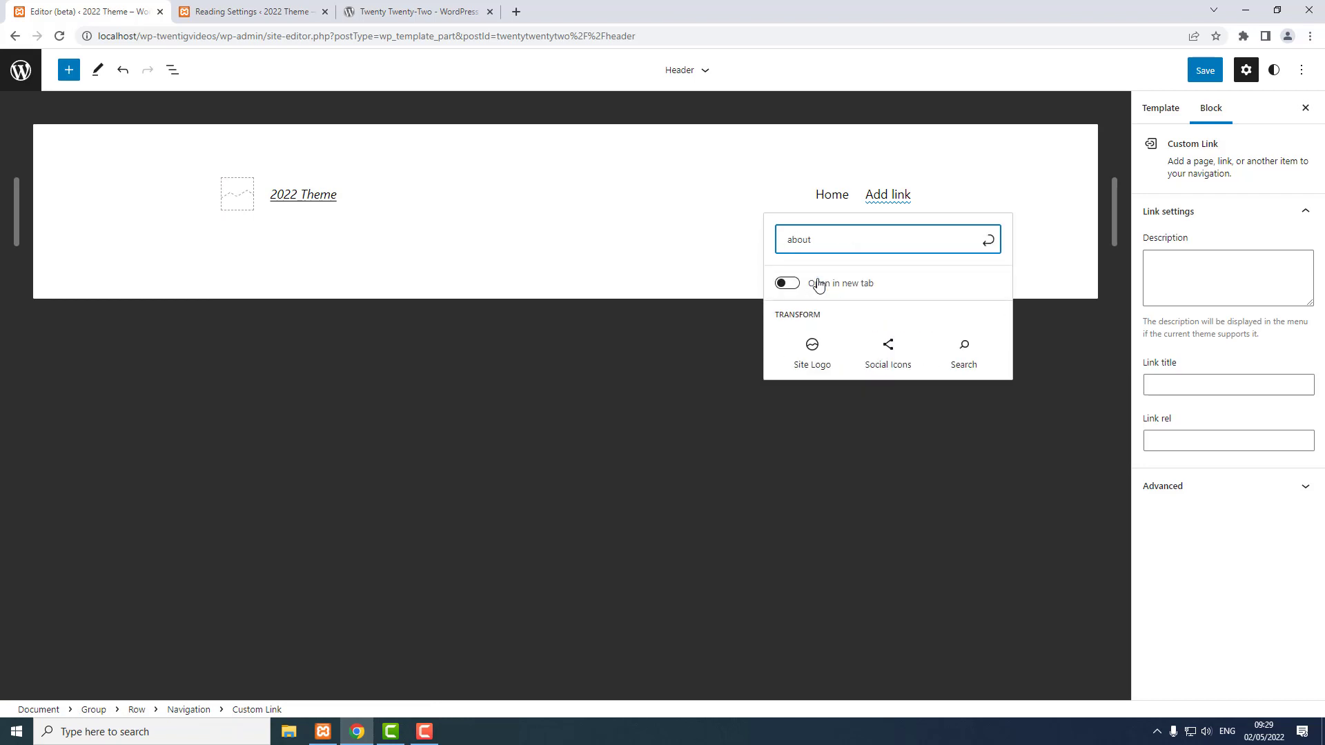
{"action": "left_click", "coordinate": [819, 283]}
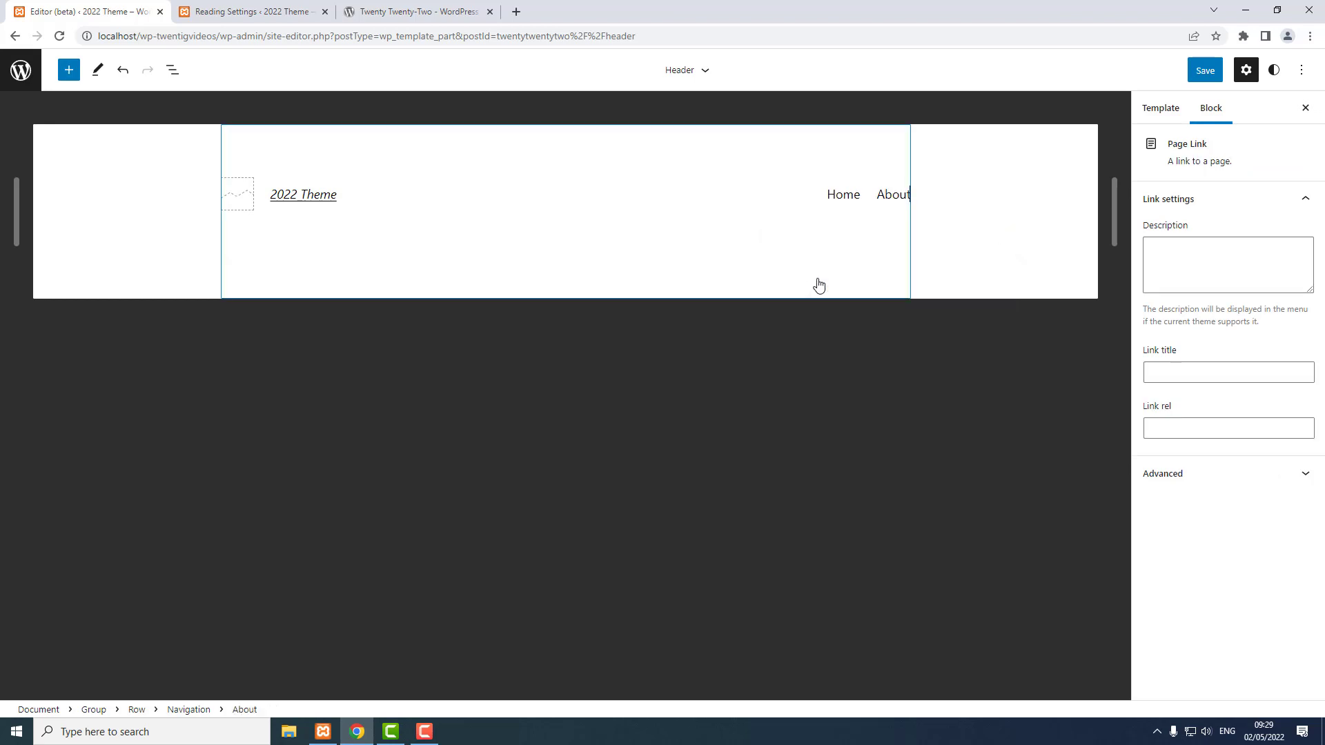
{"action": "key", "text": "Return"}
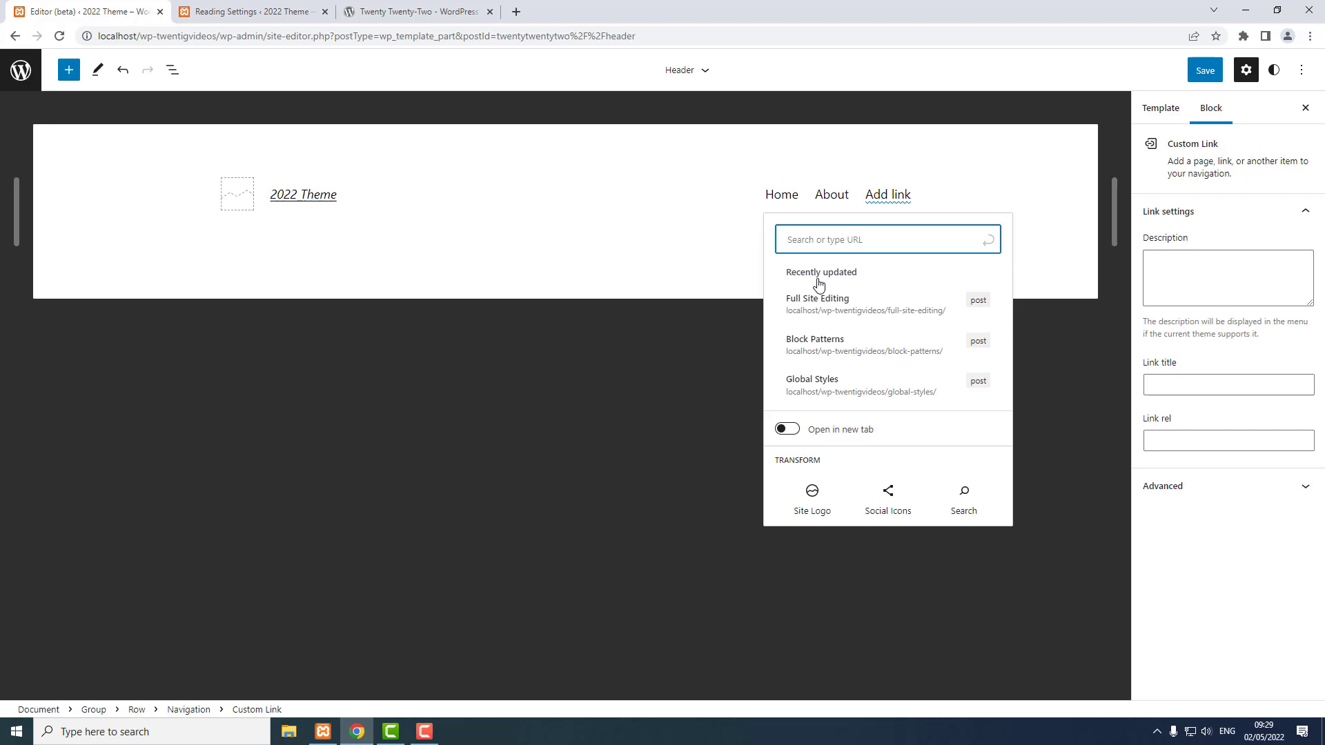
{"action": "type", "text": "services"}
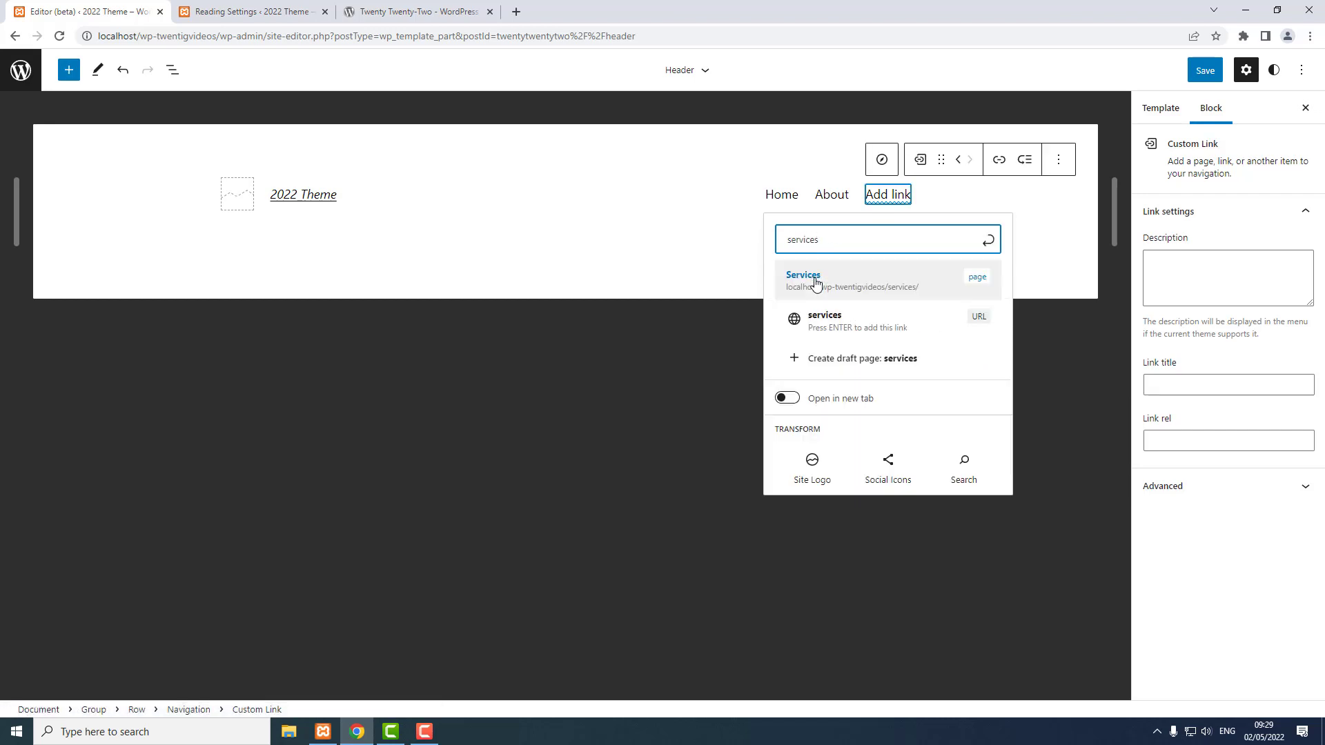
{"action": "left_click", "coordinate": [877, 287]}
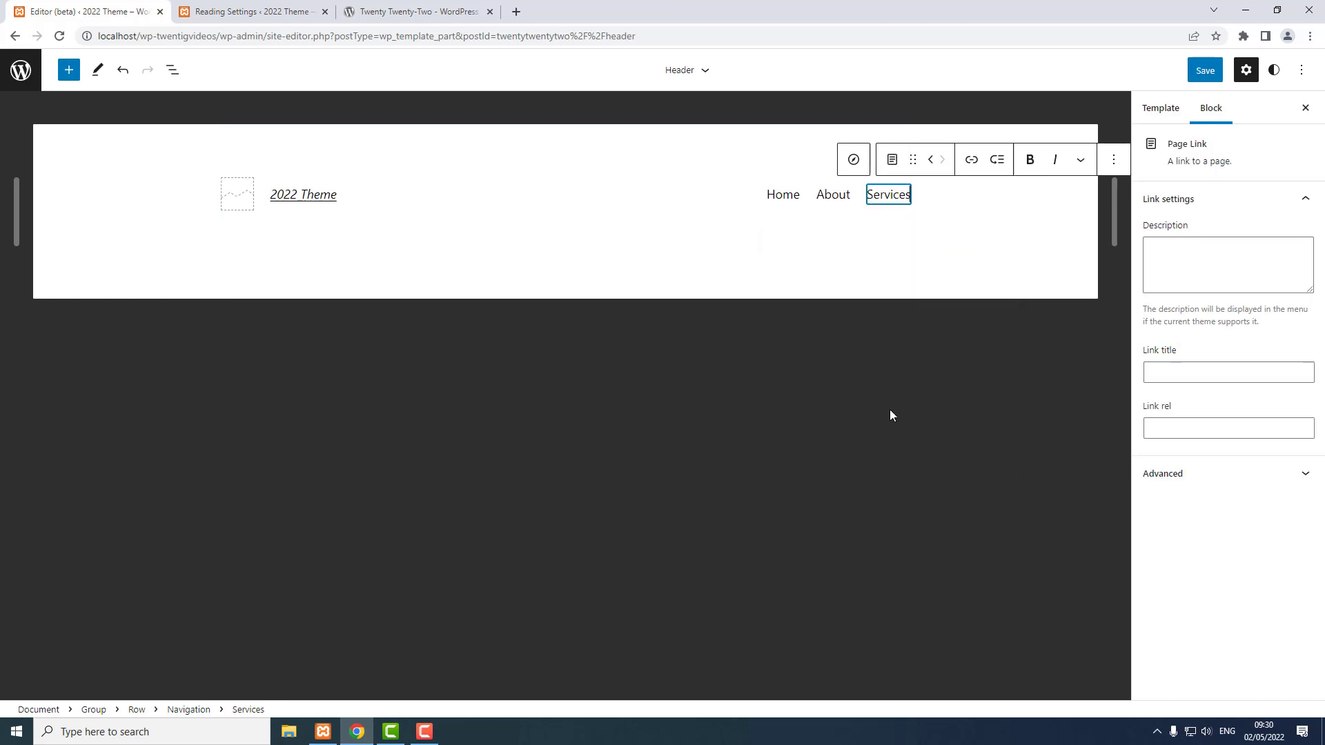
Add Contact and Blog page links, then save the header
{"action": "key", "text": "Return"}
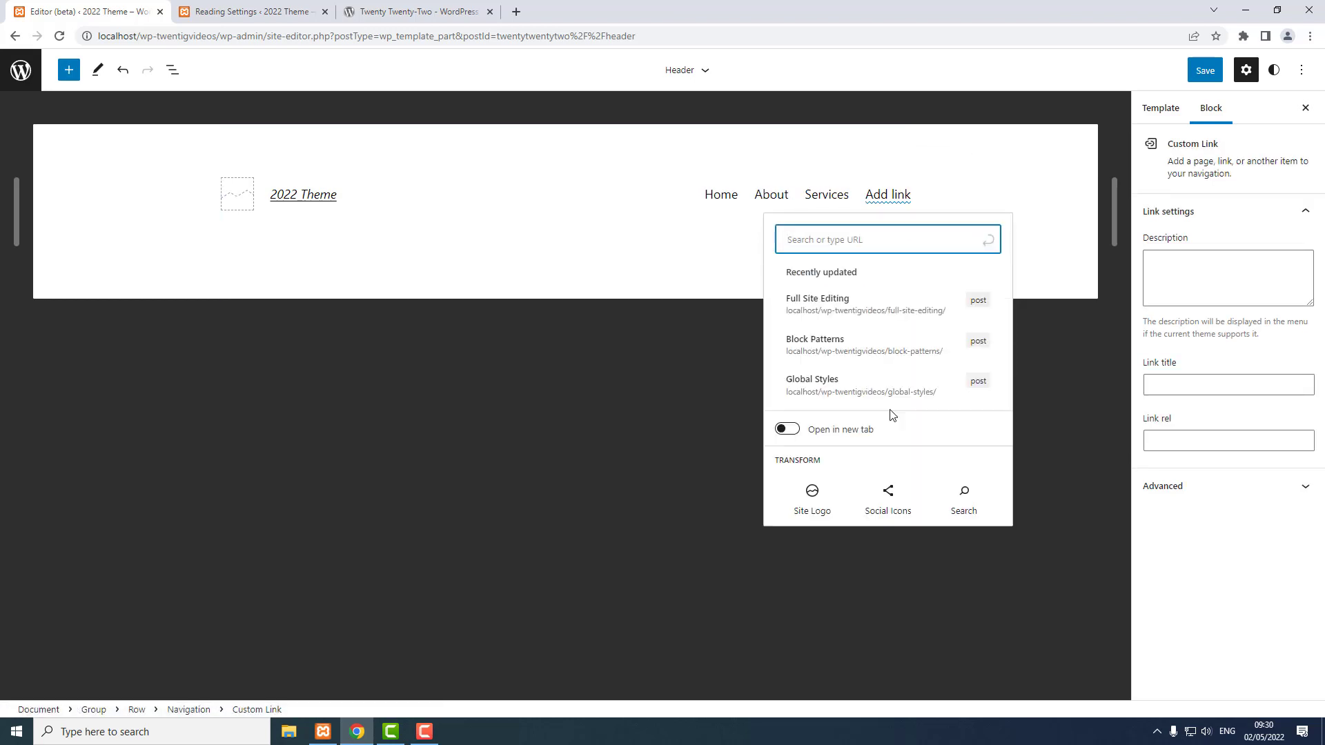
{"action": "type", "text": "conta"}
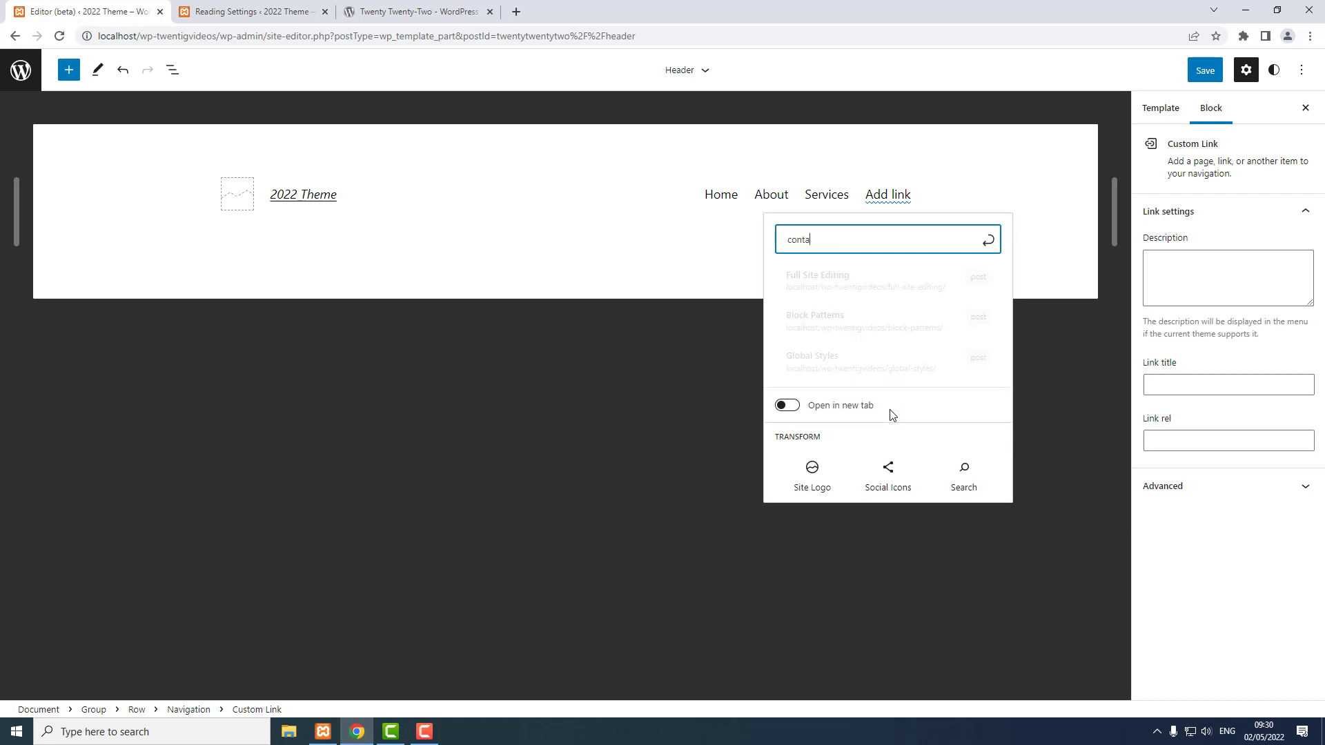
{"action": "type", "text": "ct"}
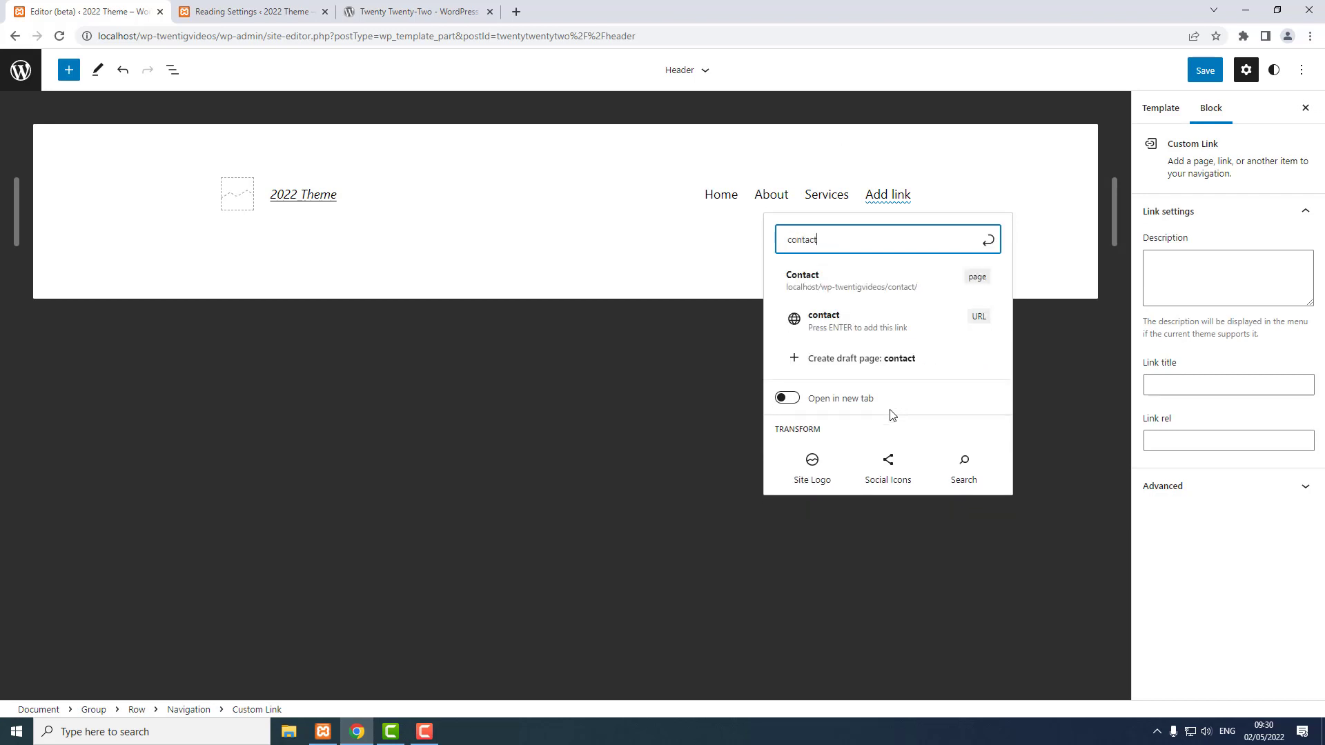
{"action": "left_click", "coordinate": [835, 288]}
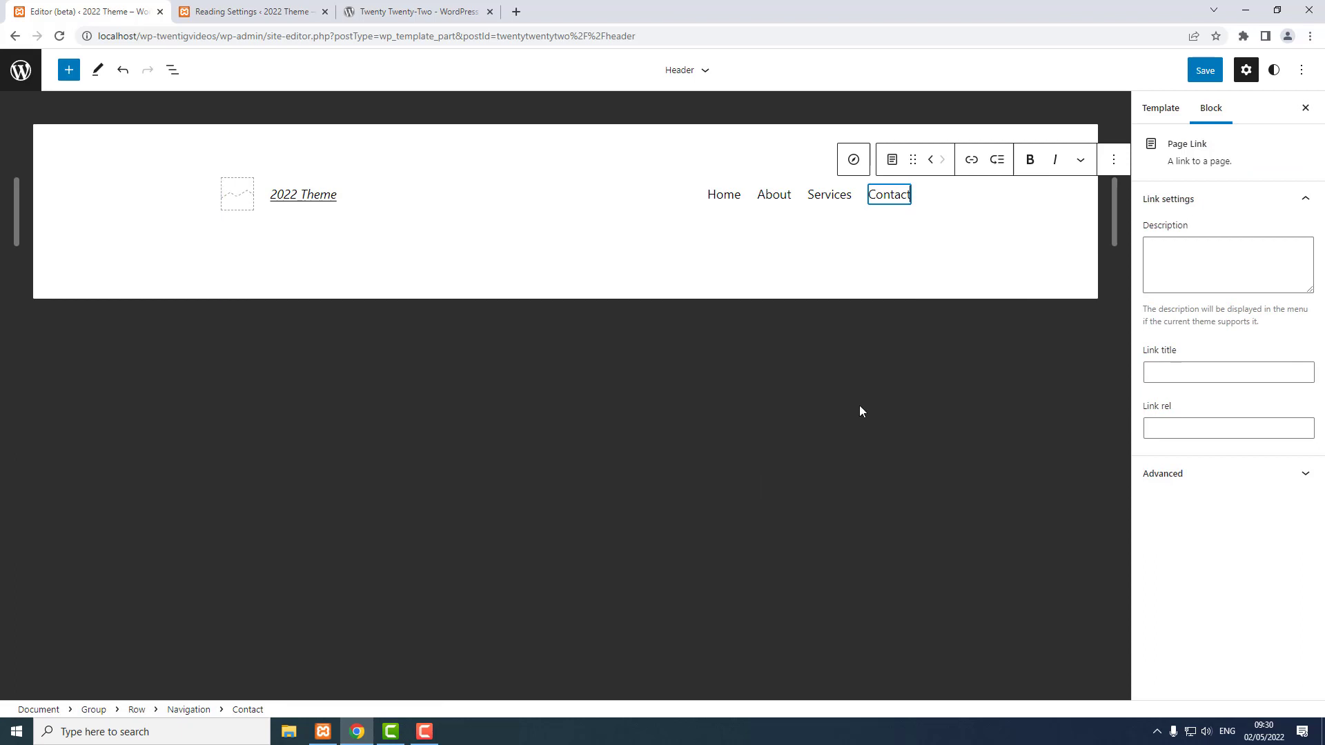
{"action": "key", "text": "Return"}
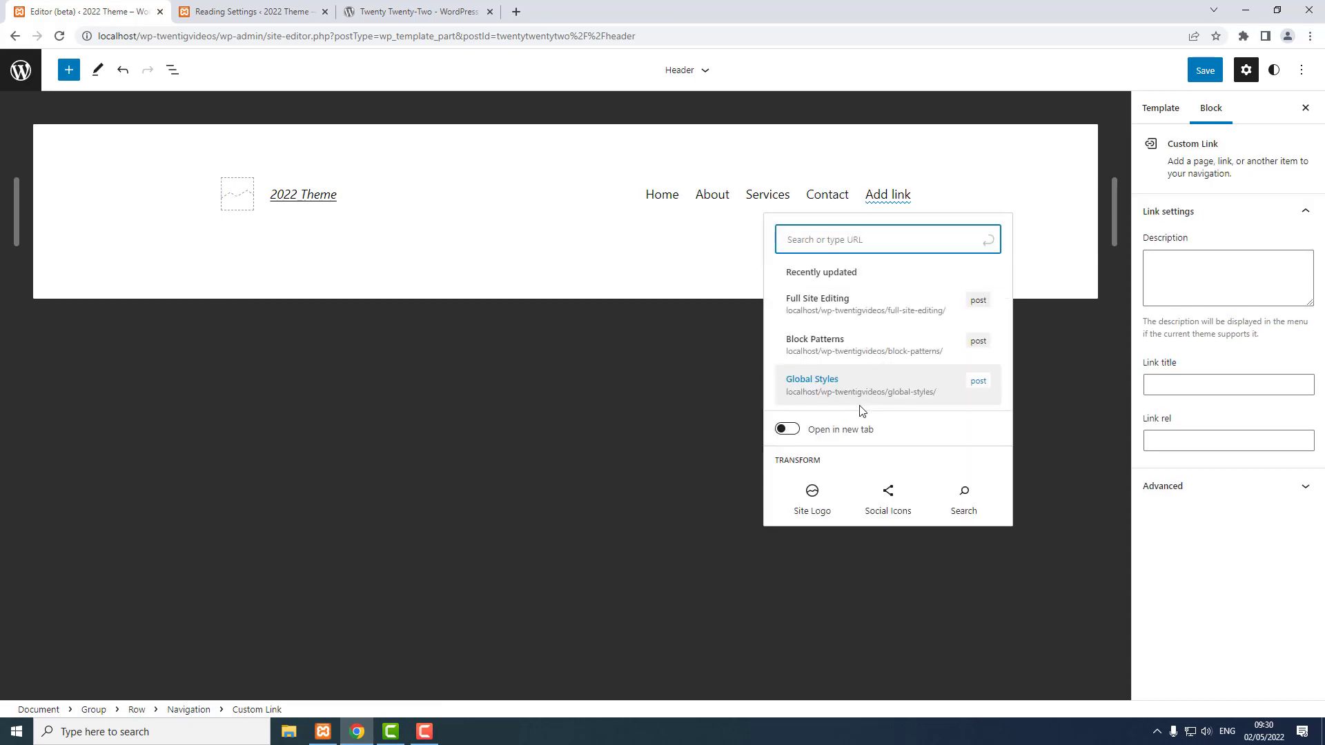
{"action": "type", "text": "blog"}
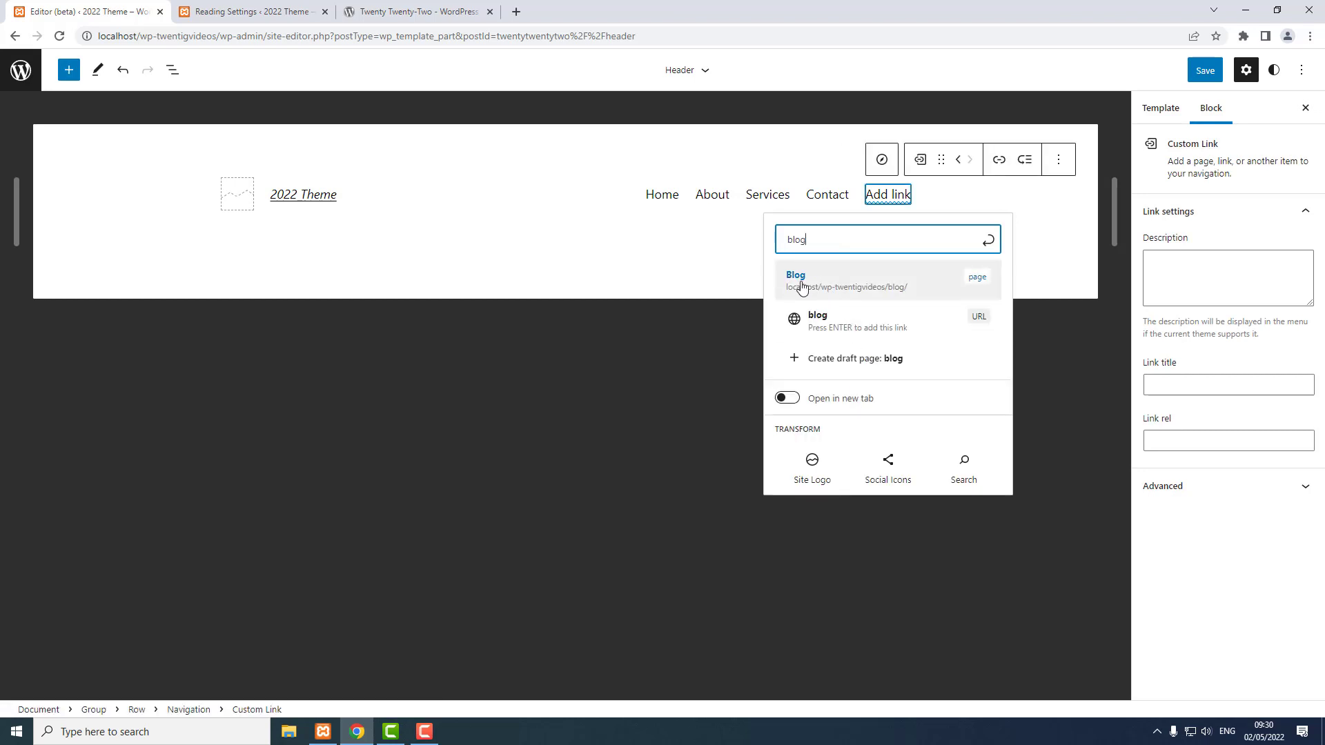
{"action": "left_click", "coordinate": [801, 287]}
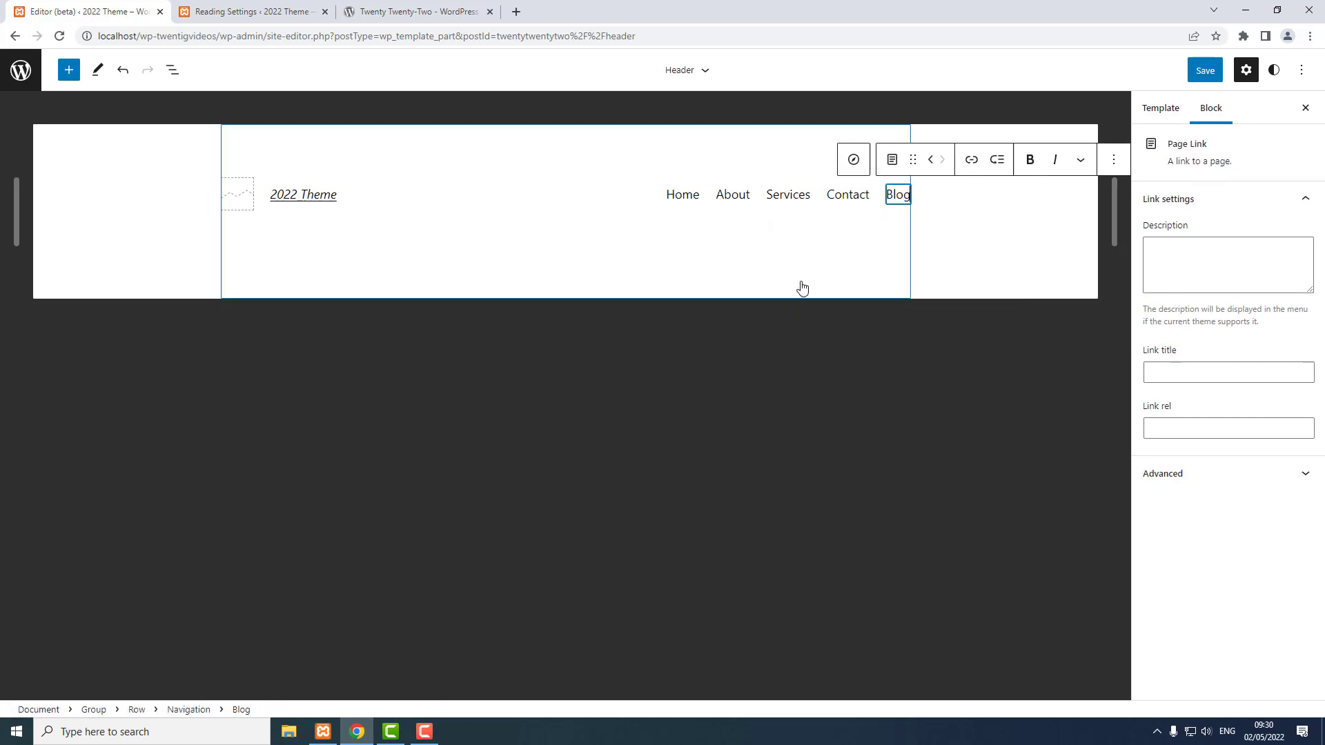
{"action": "left_click", "coordinate": [1200, 73]}
{"action": "left_click", "coordinate": [1217, 73]}
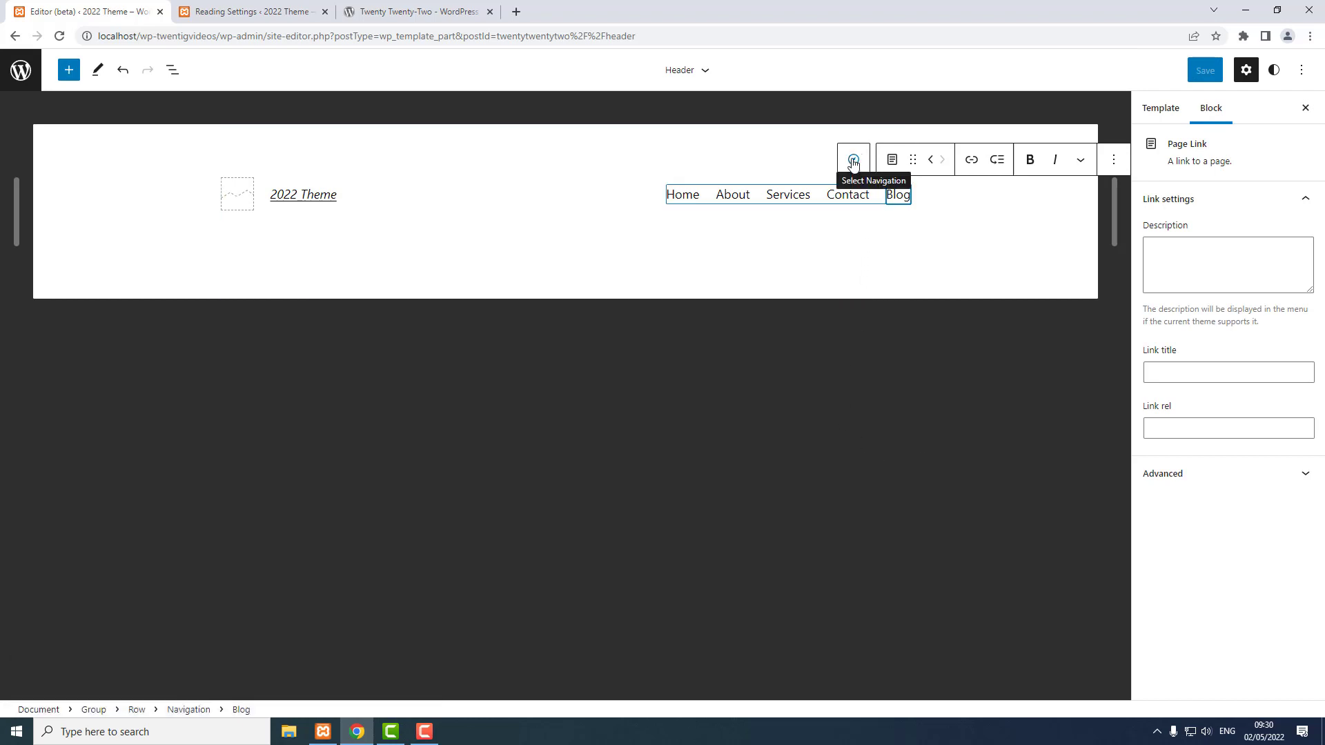
Rename the navigation menu from Navigation 2 to 'My Main Menu' under Advanced
{"action": "left_click", "coordinate": [853, 161]}
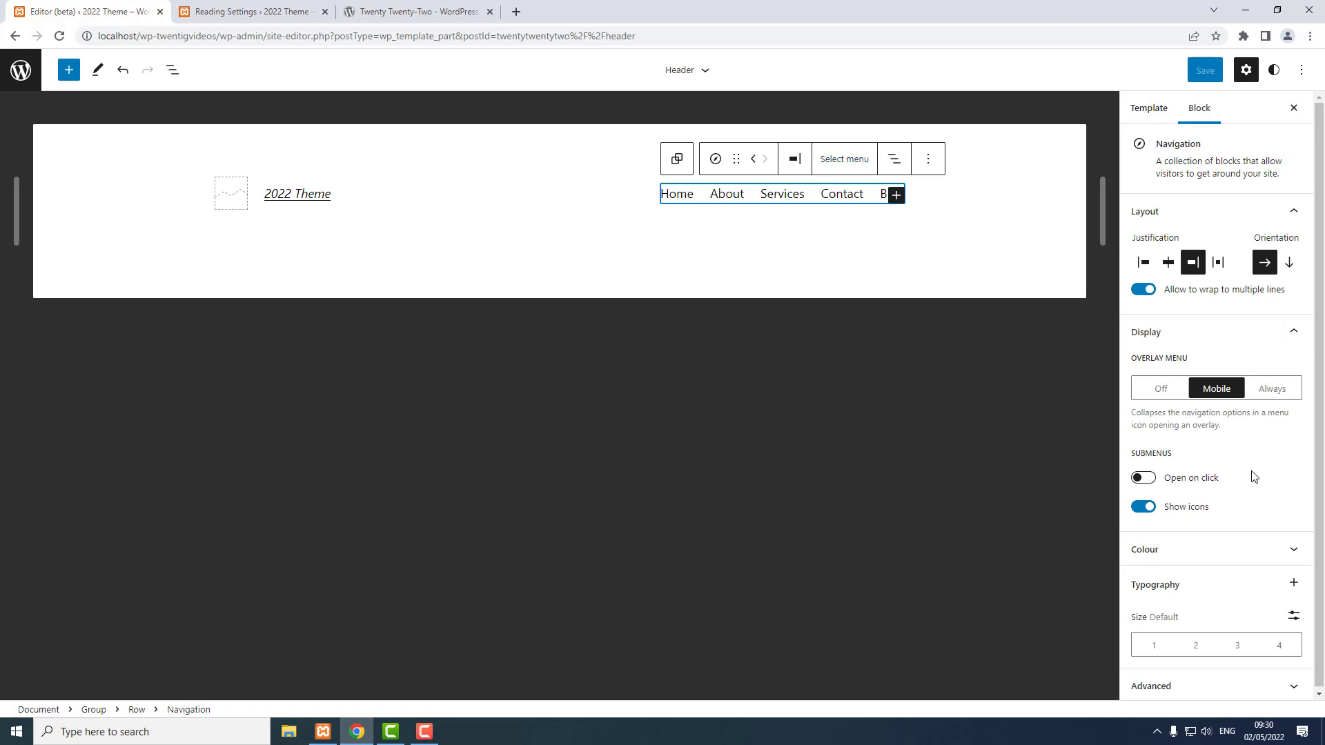
{"action": "left_click", "coordinate": [1198, 685]}
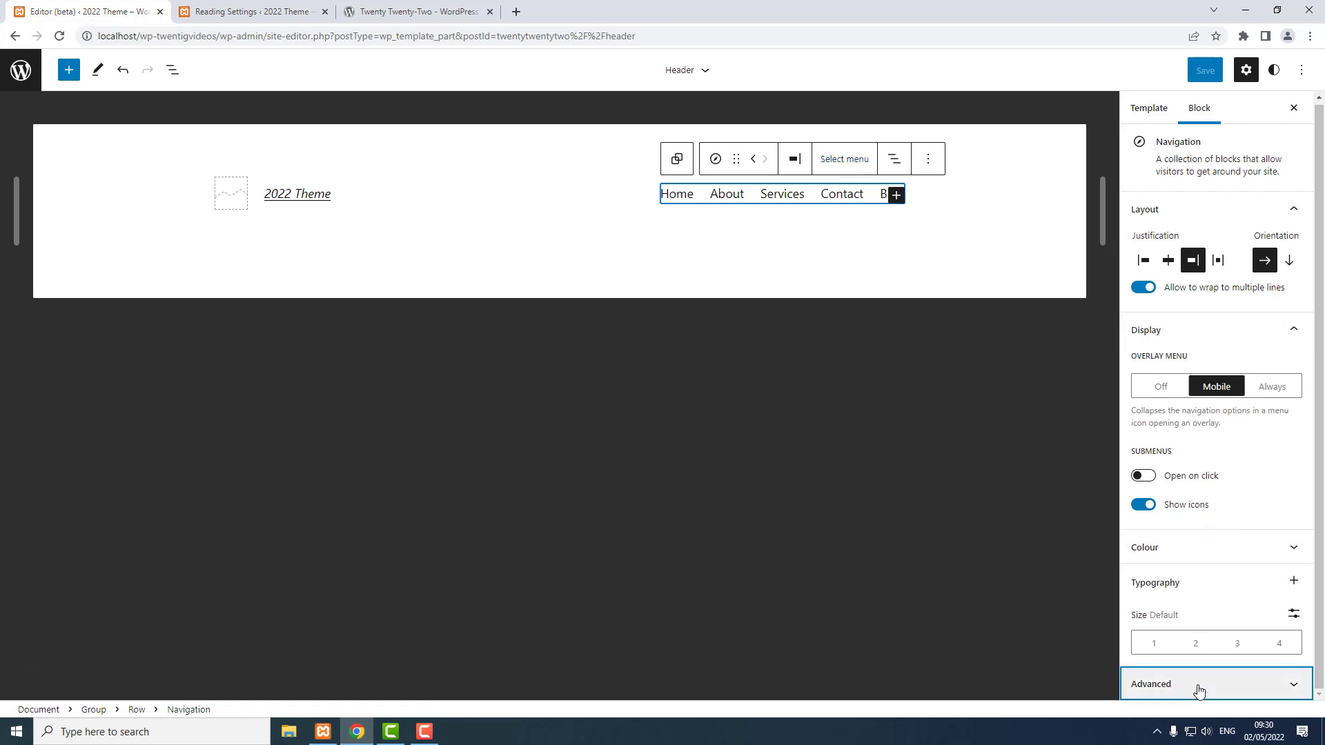
{"action": "left_click", "coordinate": [1208, 429]}
{"action": "key", "text": "ctrl+a"}
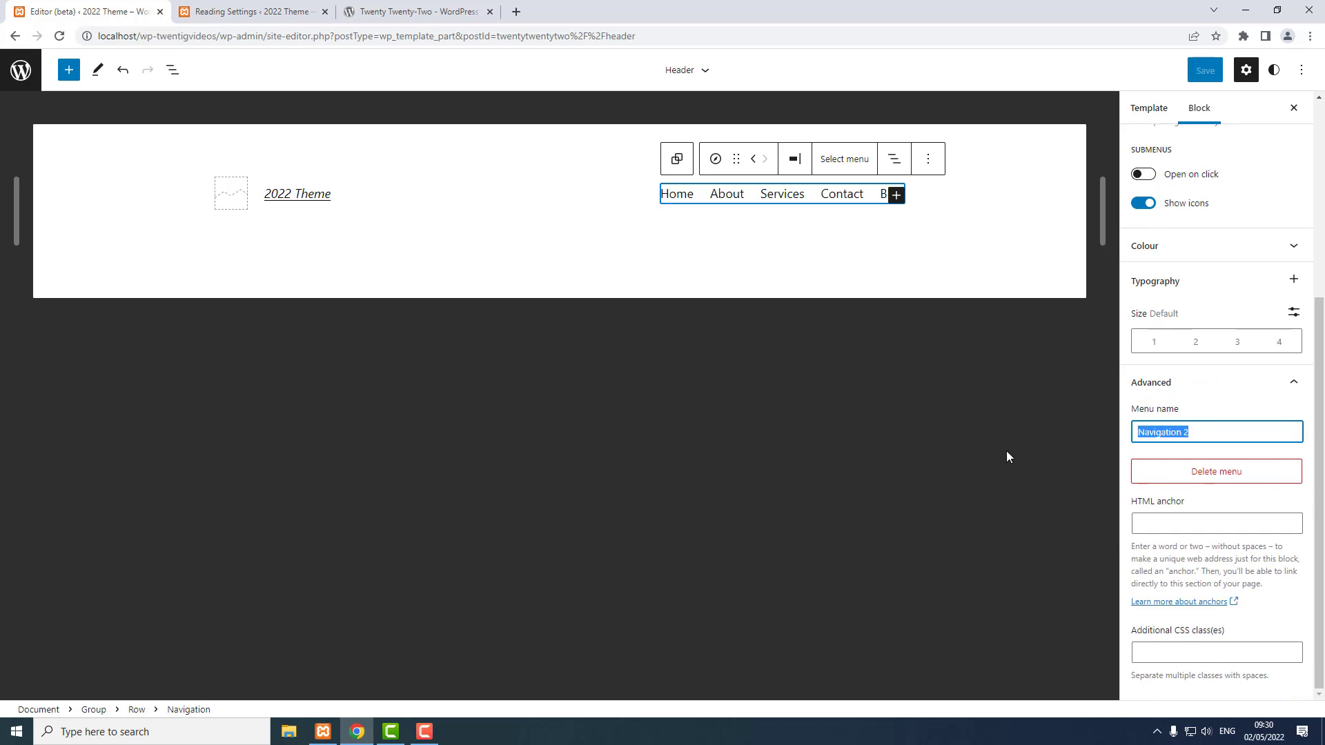
{"action": "type", "text": "My Main Menu"}
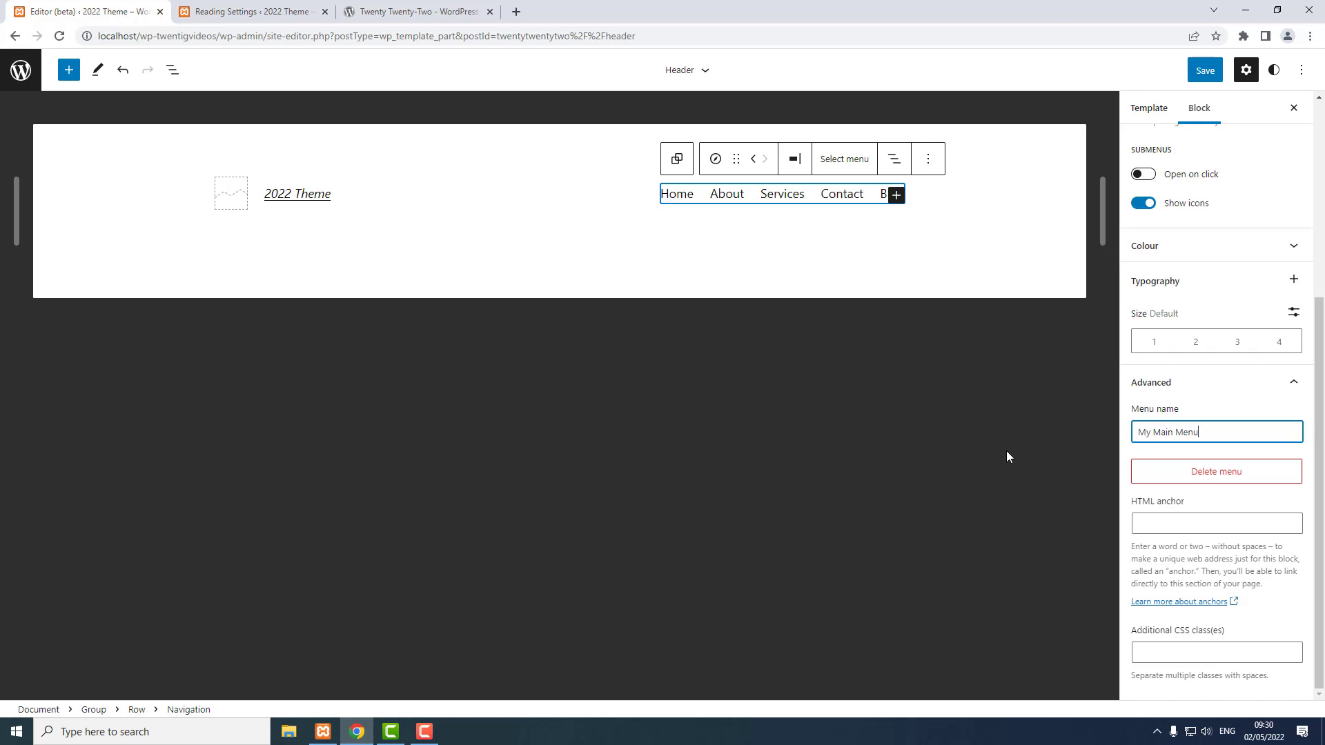
Save the site changes and return to the WordPress Dashboard
{"action": "left_click", "coordinate": [1204, 69]}
{"action": "left_click", "coordinate": [1221, 74]}
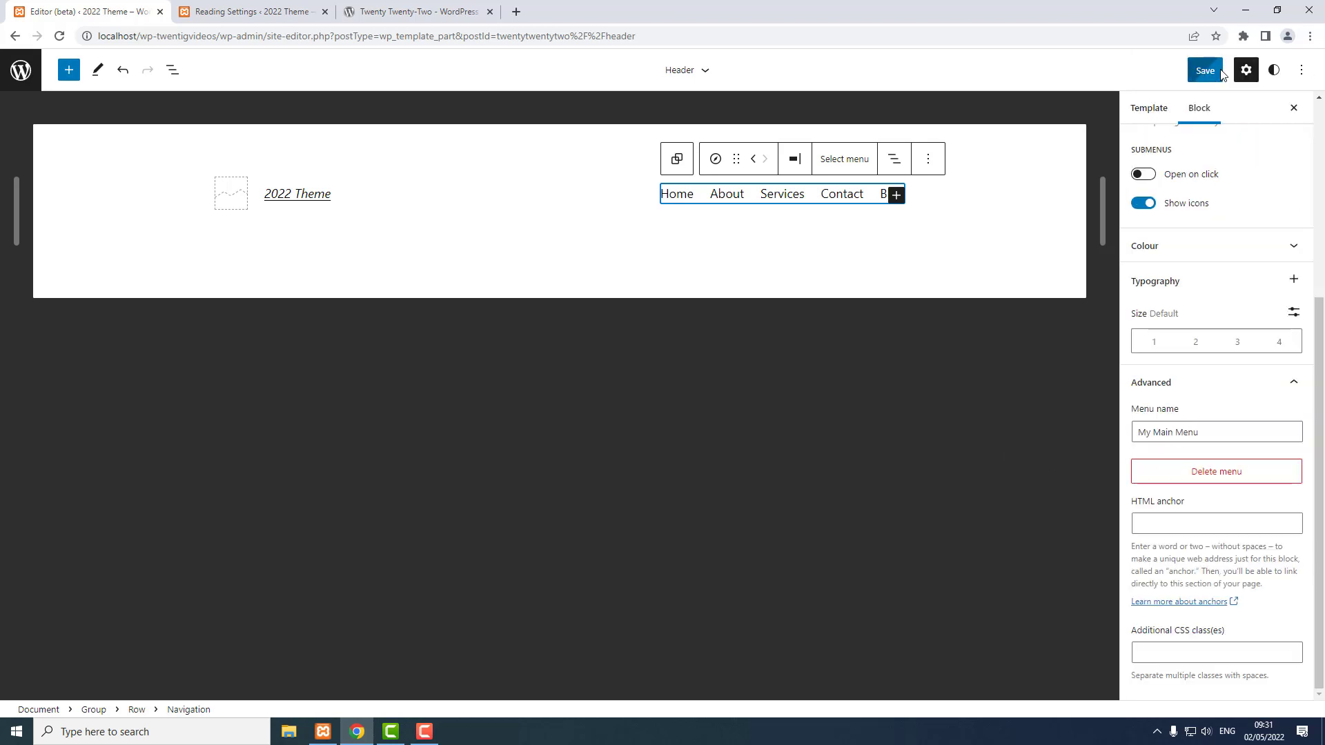
{"action": "left_click", "coordinate": [18, 70]}
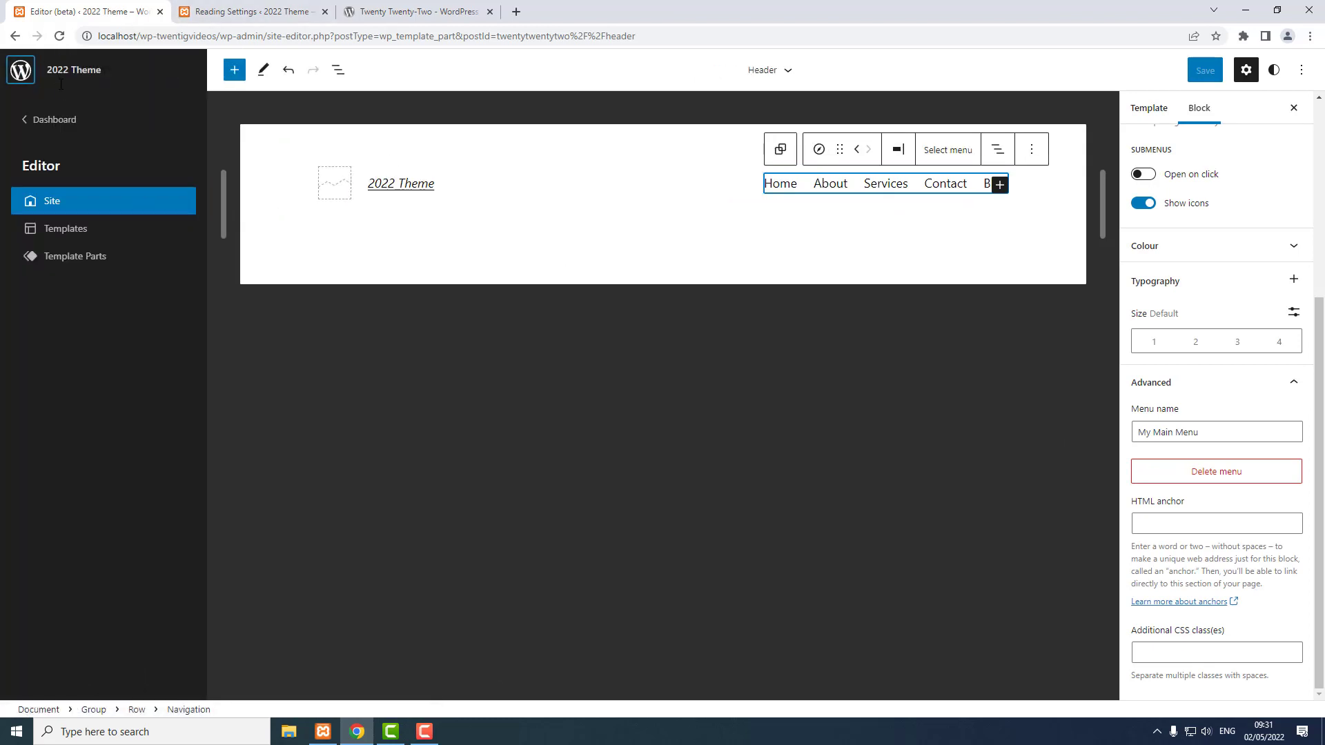
{"action": "left_click", "coordinate": [55, 128]}
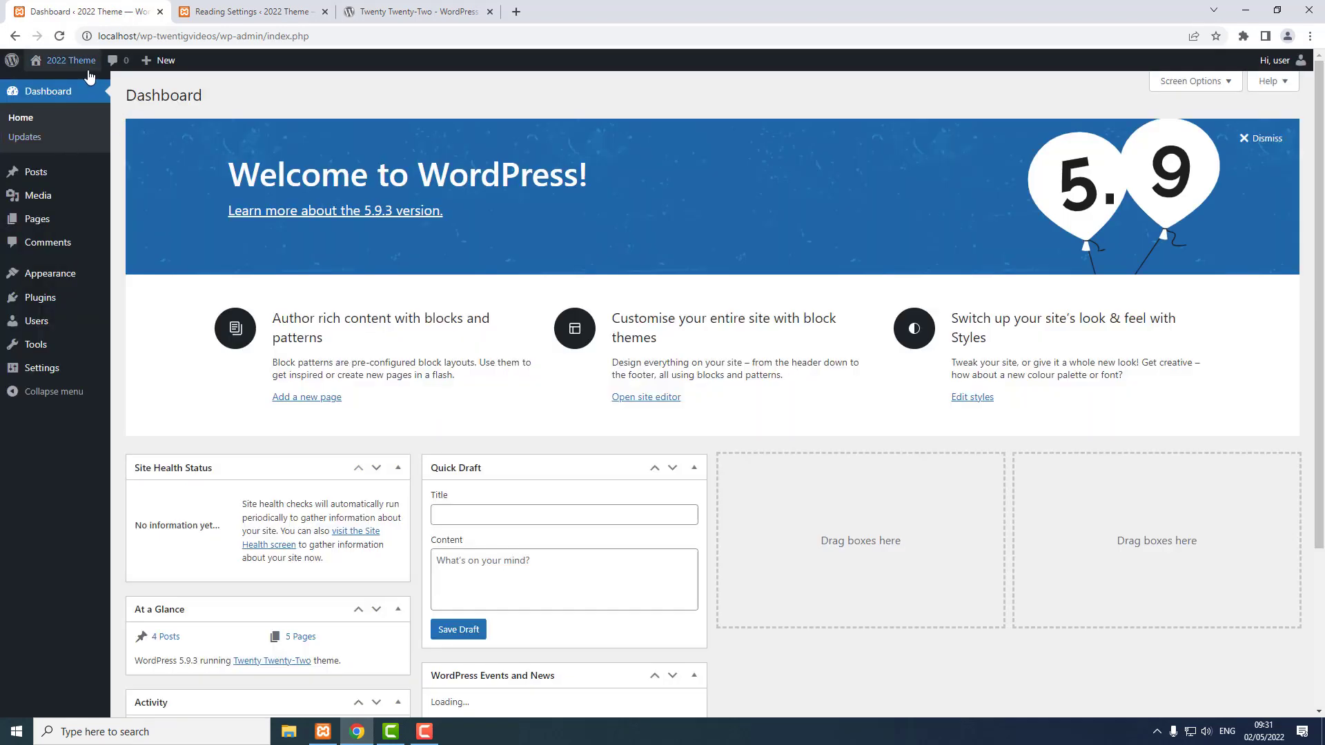
Visit the live site, look over the Blog page, then return to Home
{"action": "left_click", "coordinate": [51, 84]}
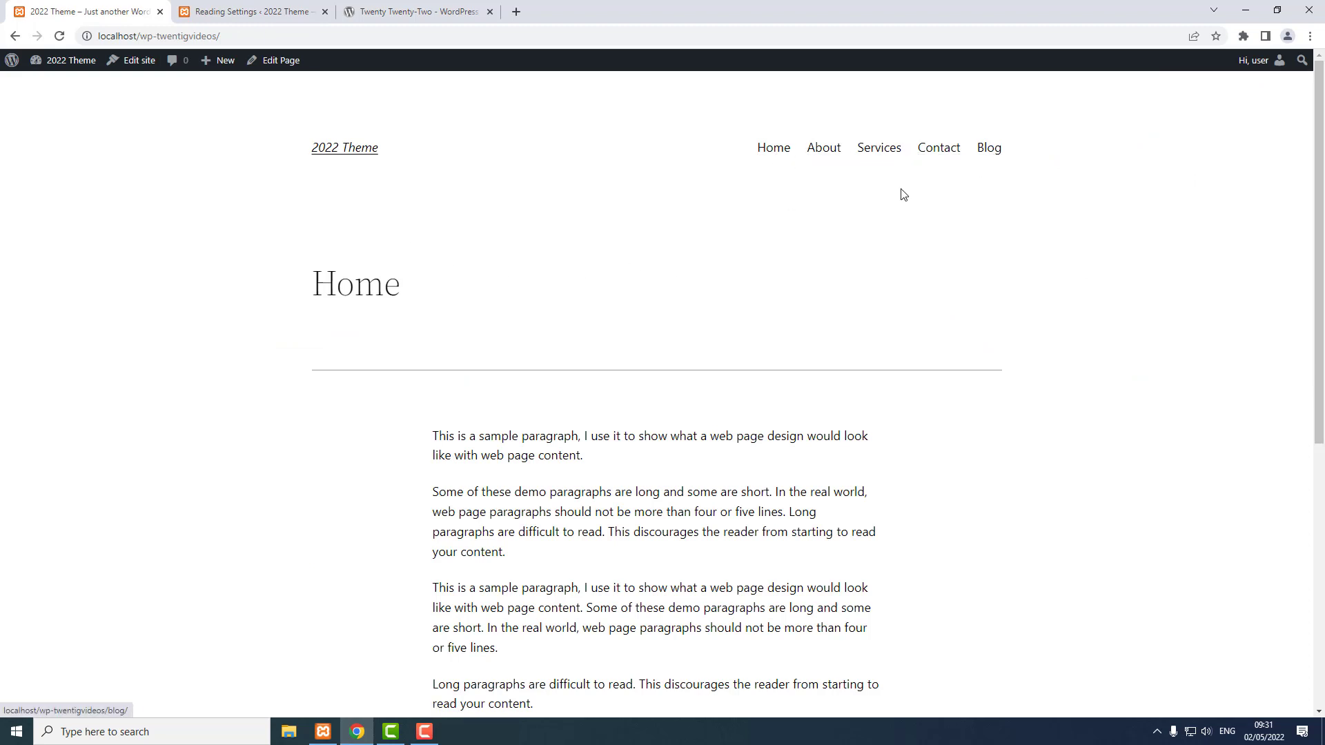
{"action": "left_click", "coordinate": [989, 149]}
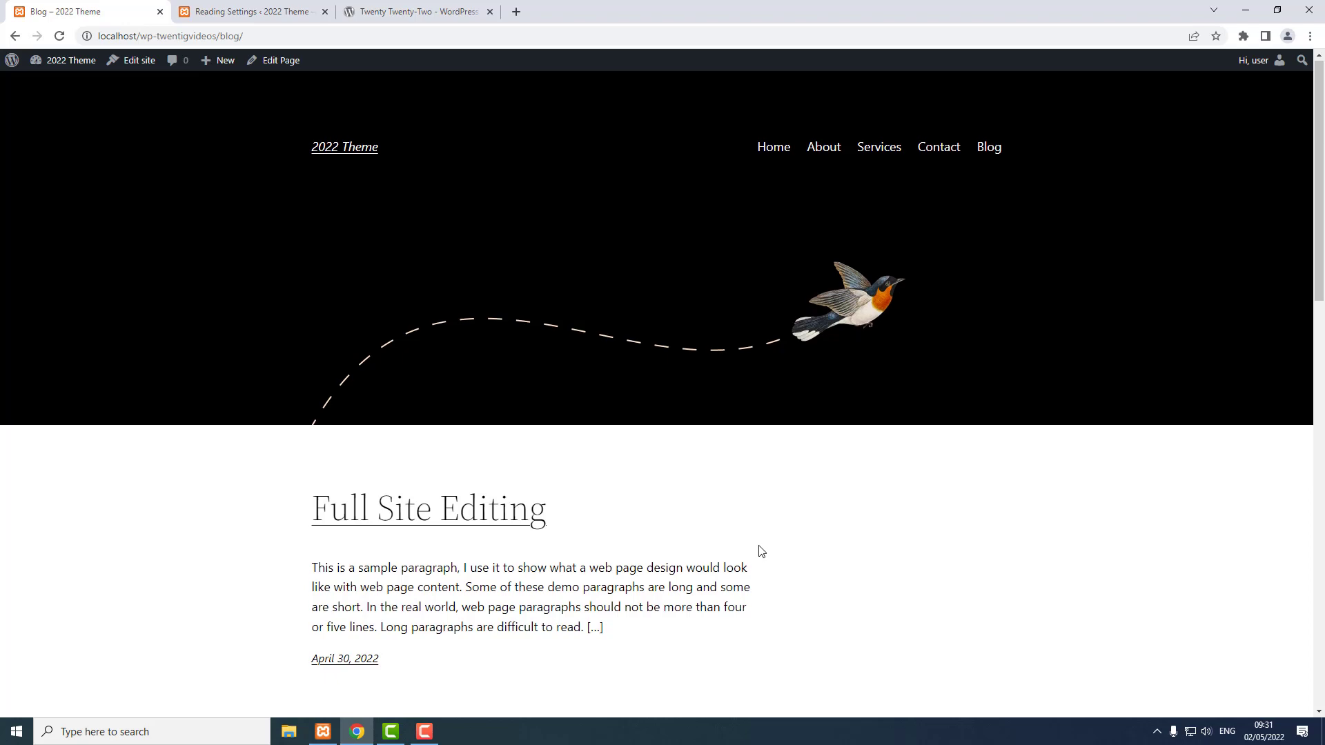
{"action": "scroll", "coordinate": [759, 550], "scroll_direction": "down", "scroll_amount": 8}
{"action": "scroll", "coordinate": [758, 549], "scroll_direction": "up", "scroll_amount": 8}
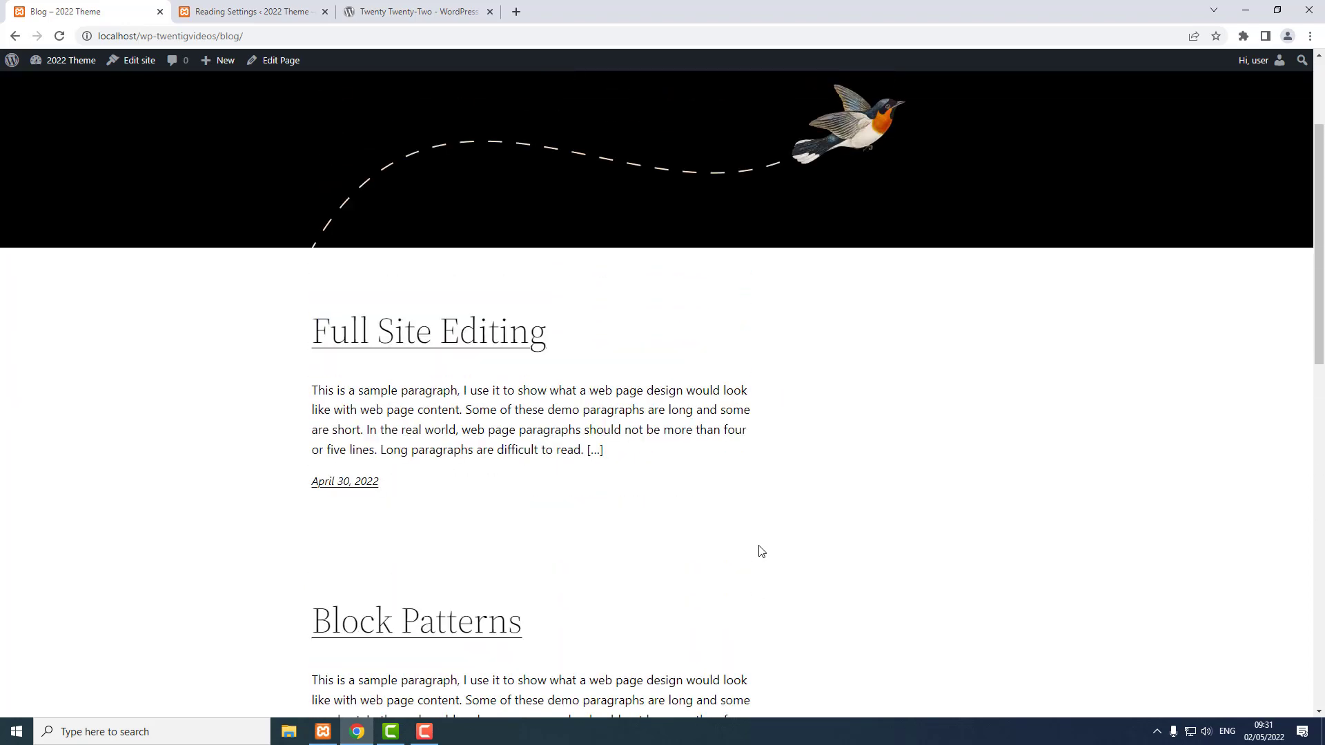
{"action": "left_click", "coordinate": [776, 153]}
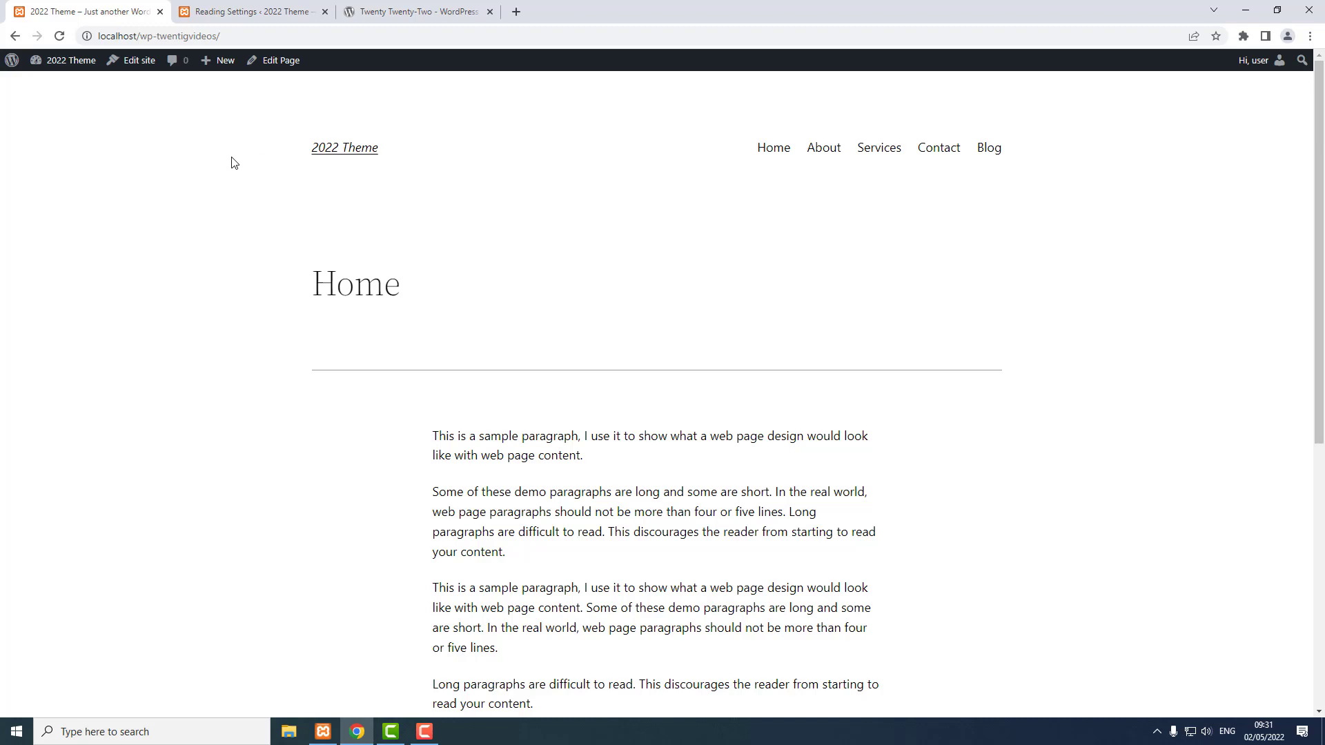
Open the Home page in the editor and edit its Default page template
{"action": "left_click", "coordinate": [279, 61]}
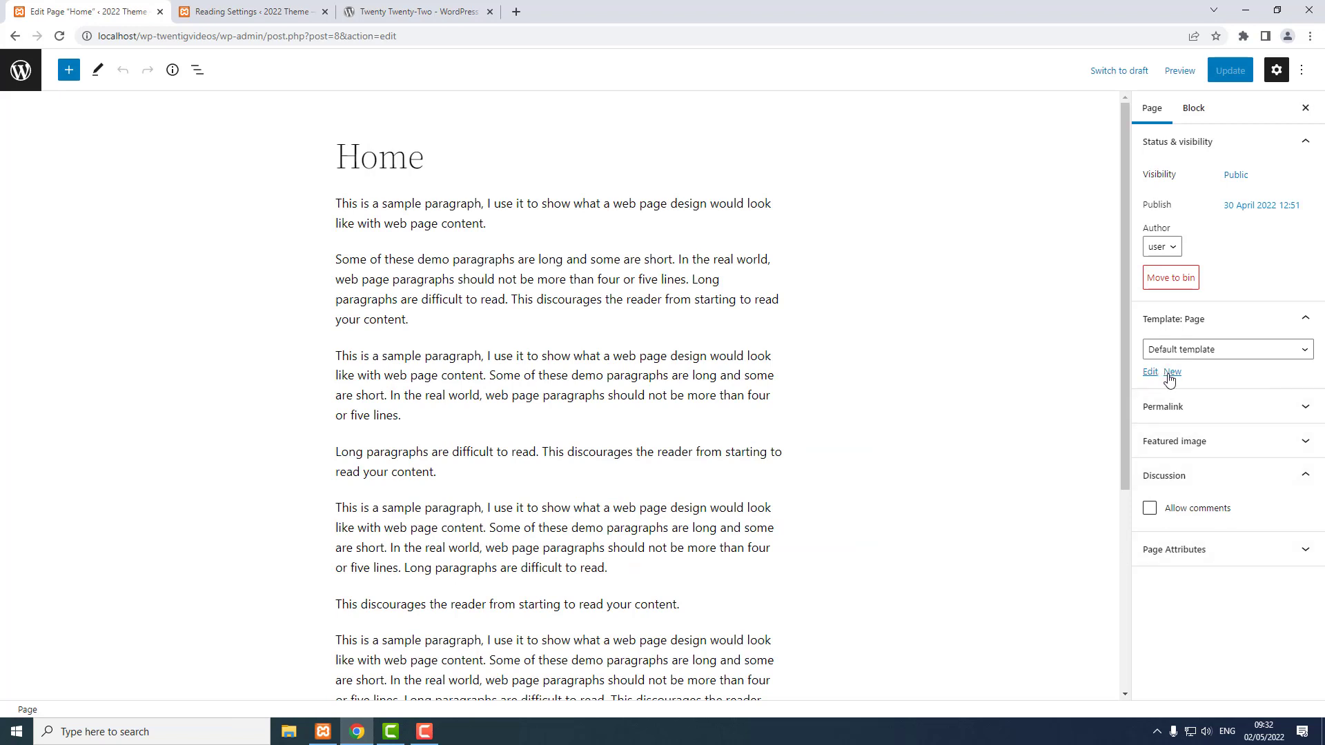
{"action": "left_click", "coordinate": [1305, 322]}
{"action": "left_click", "coordinate": [1306, 323]}
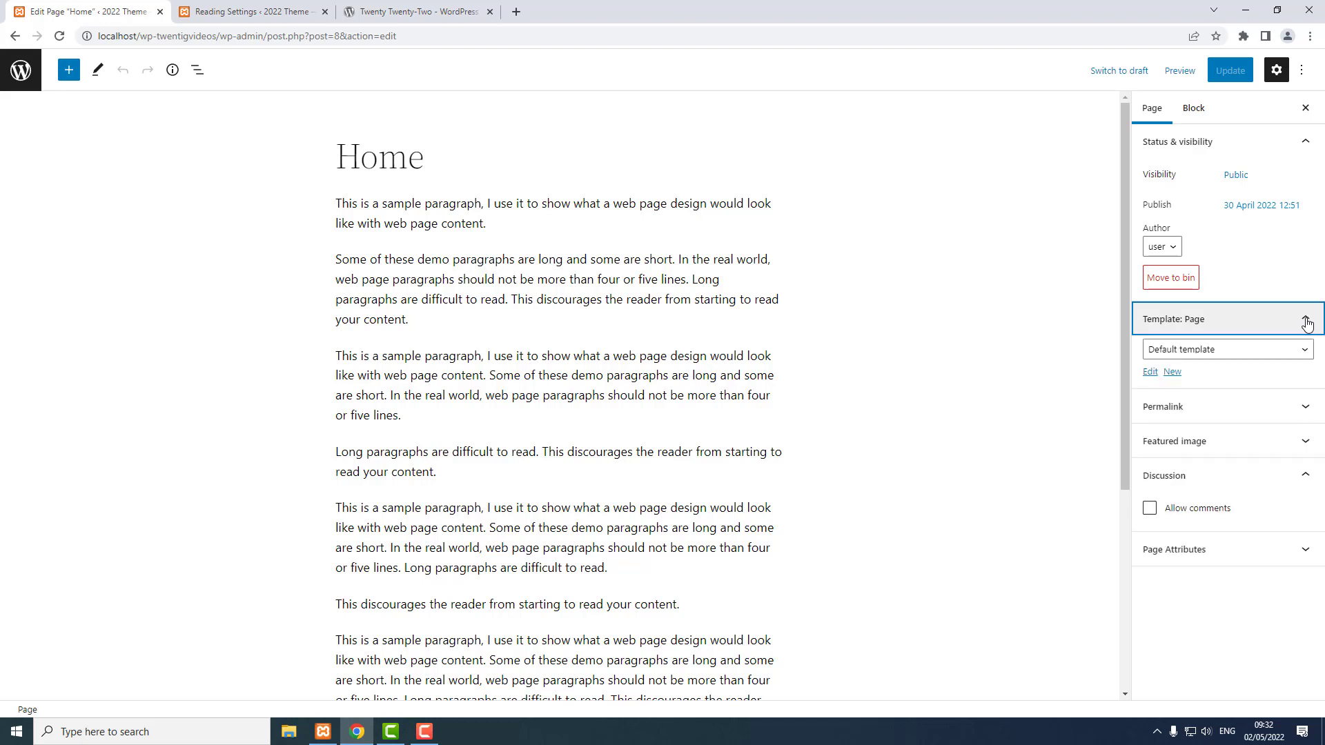
{"action": "left_click", "coordinate": [1204, 351]}
{"action": "left_click", "coordinate": [1204, 352]}
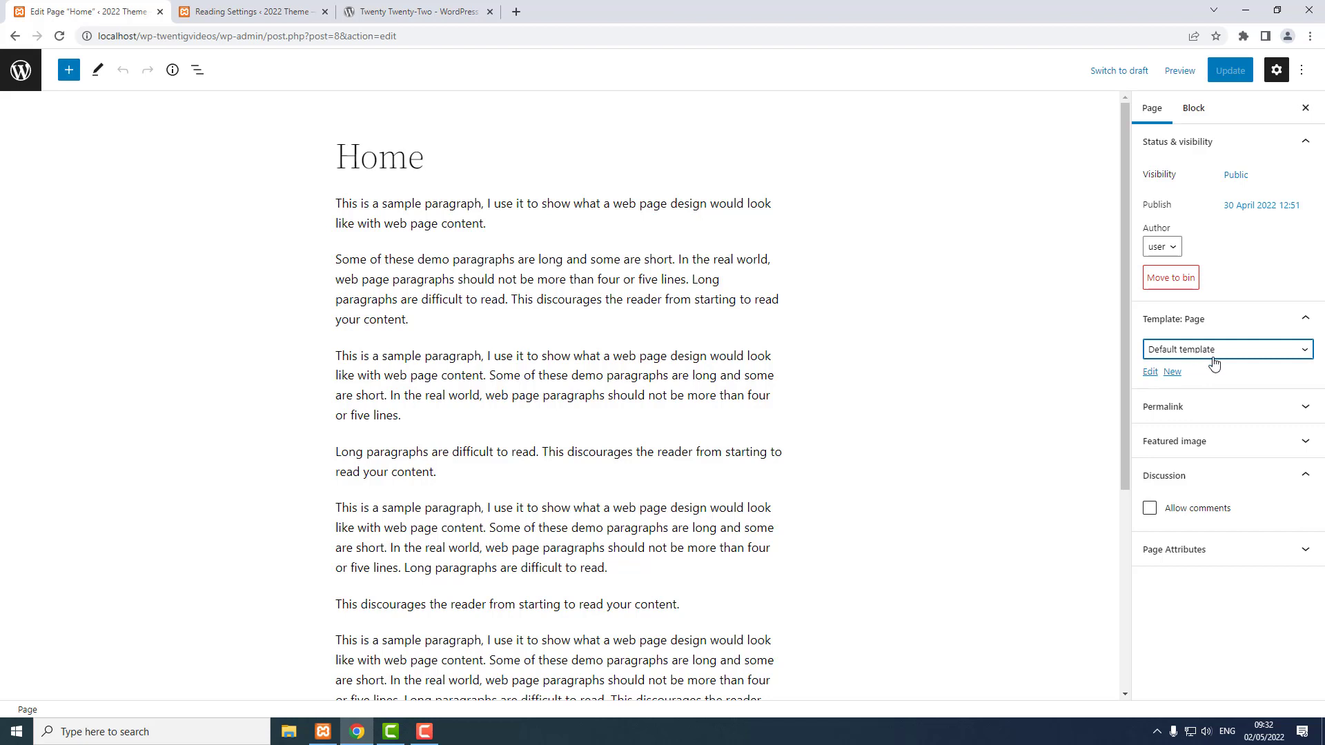
{"action": "left_click", "coordinate": [1150, 373]}
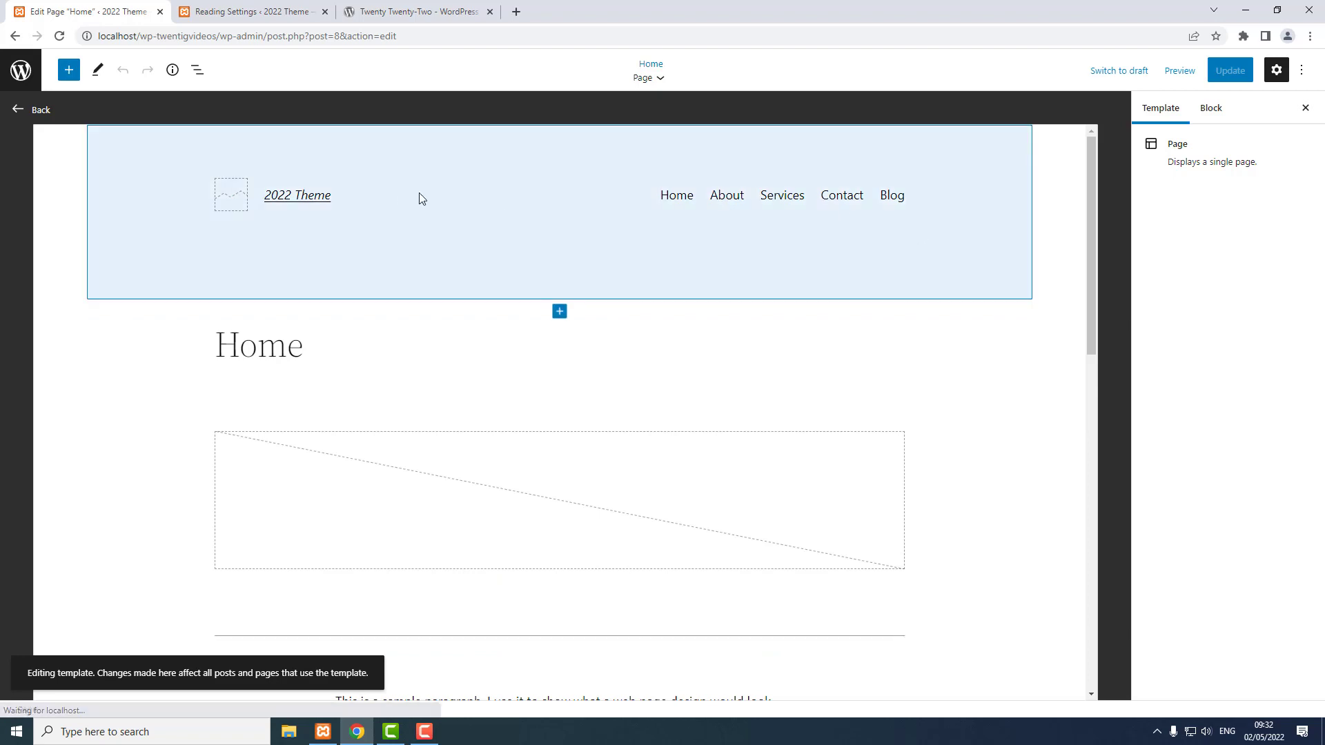
Remove the Header template part and insert an empty block above the top Group
{"action": "left_click", "coordinate": [134, 182]}
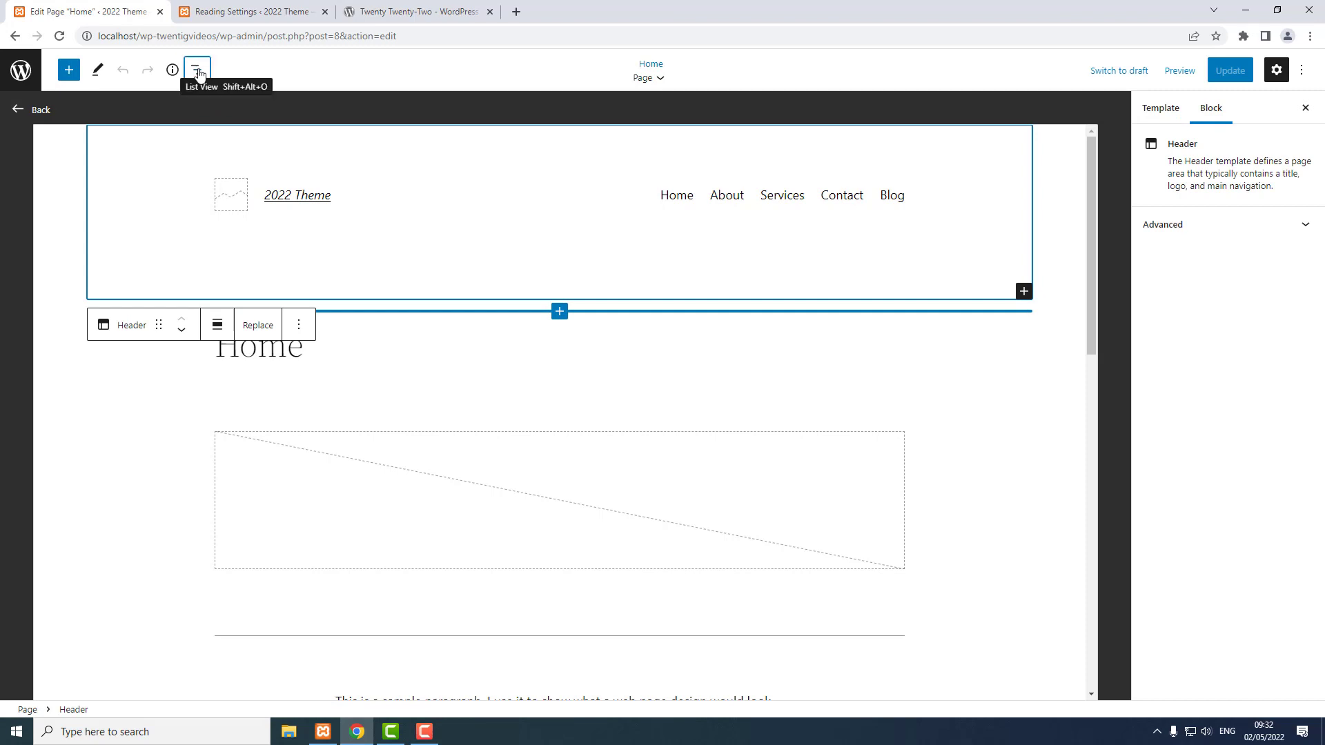
{"action": "left_click", "coordinate": [197, 71]}
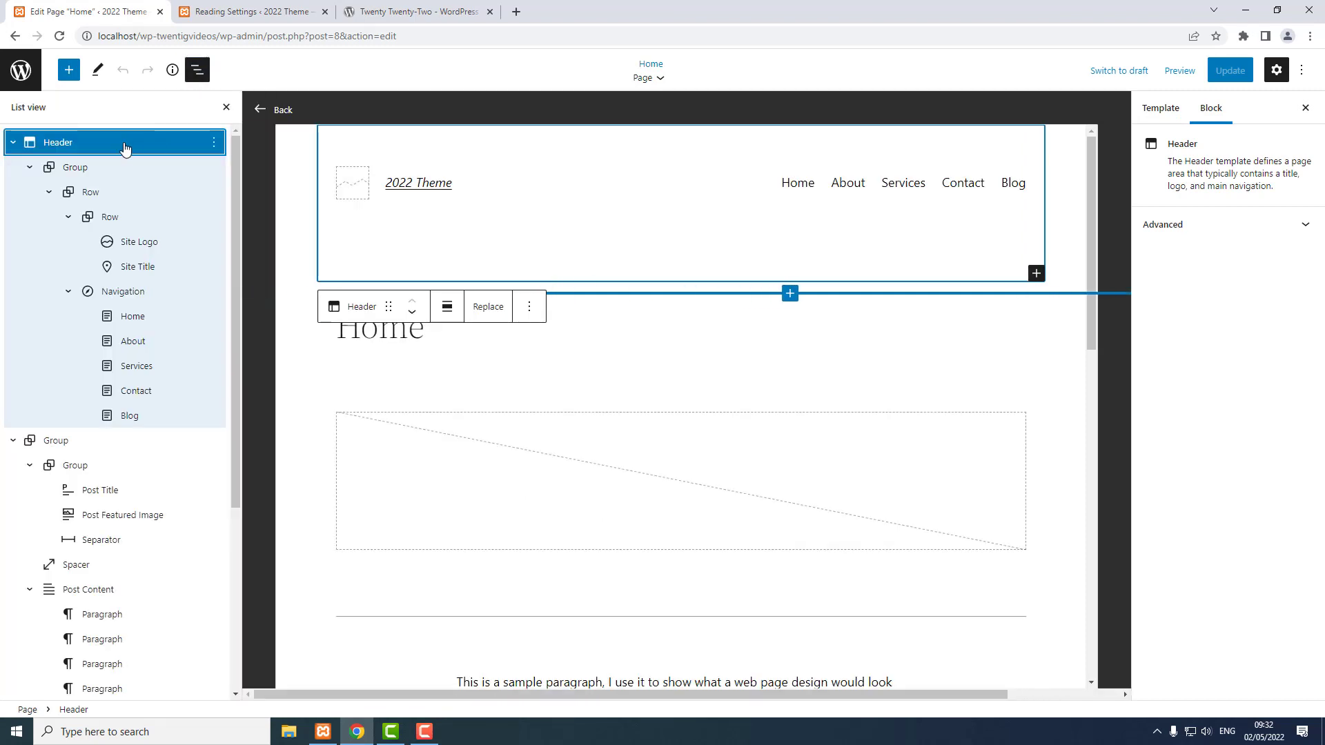
{"action": "left_click", "coordinate": [214, 143]}
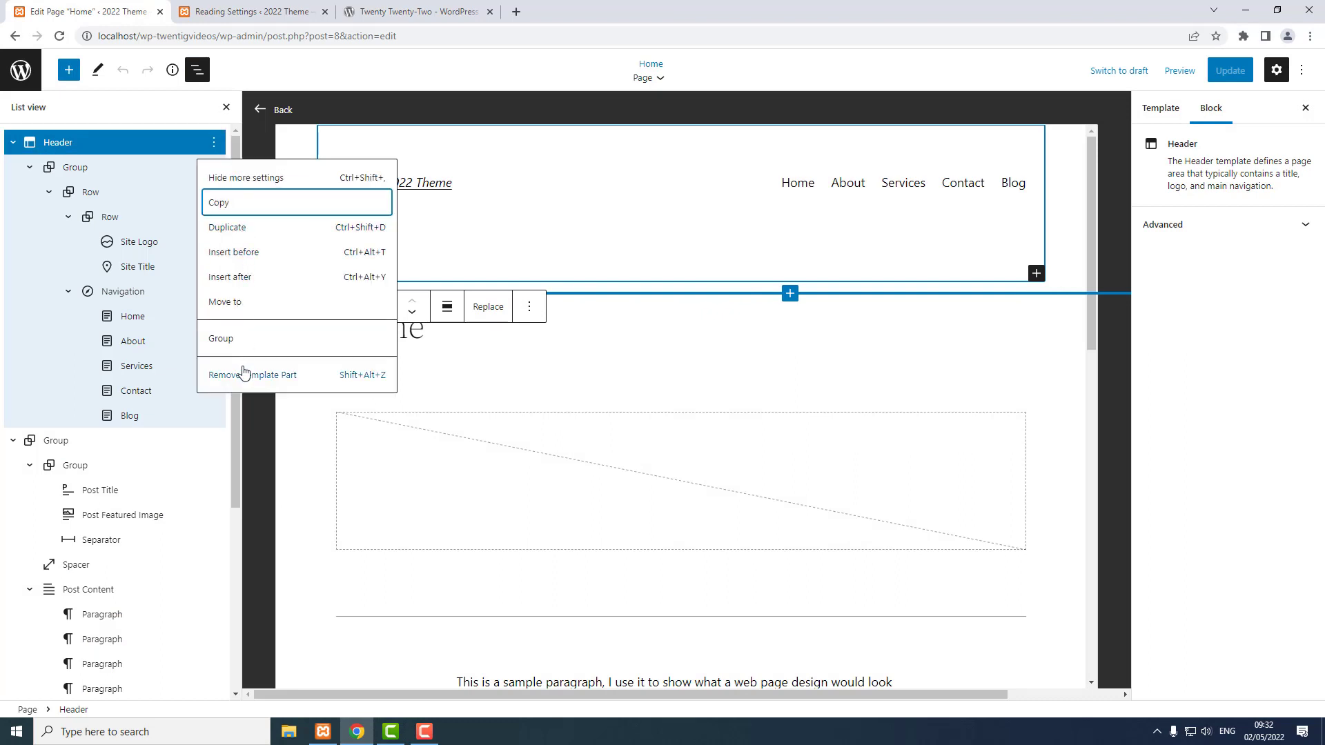
{"action": "left_click", "coordinate": [284, 378]}
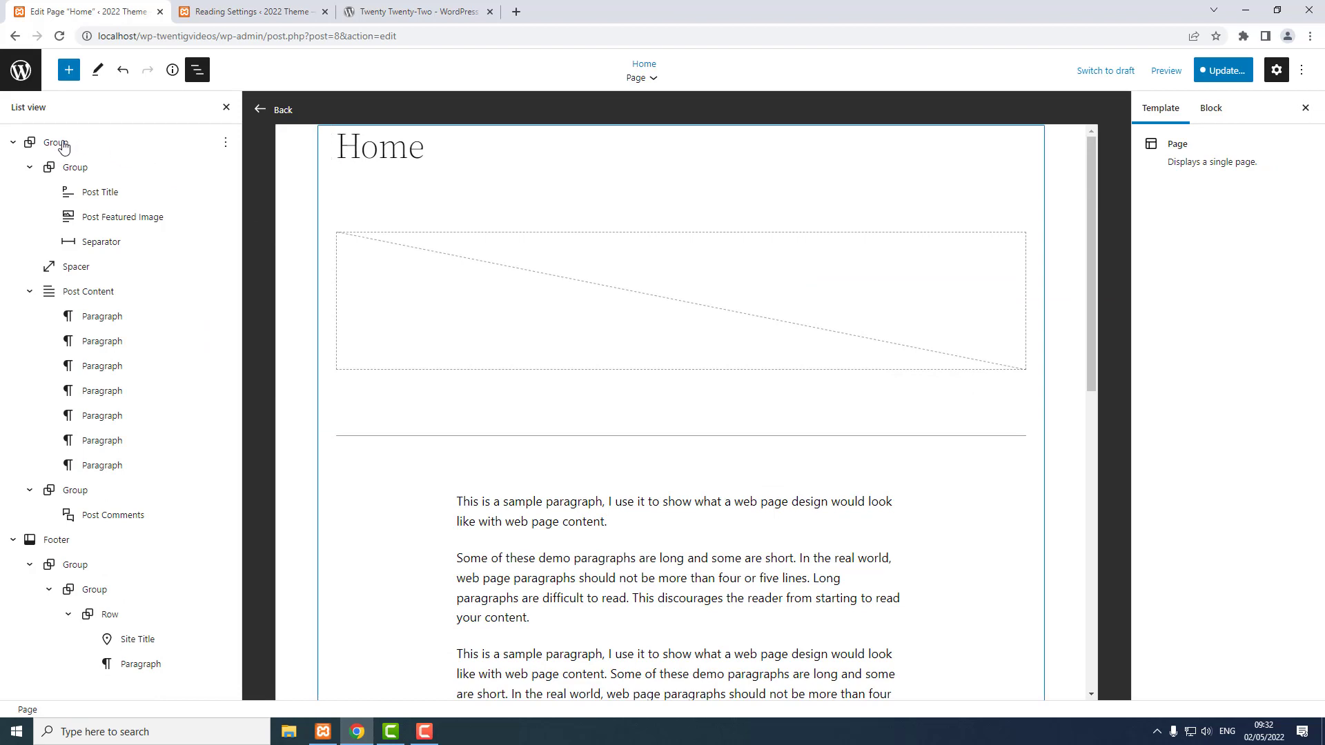
{"action": "left_click", "coordinate": [57, 143]}
{"action": "left_click", "coordinate": [227, 143]}
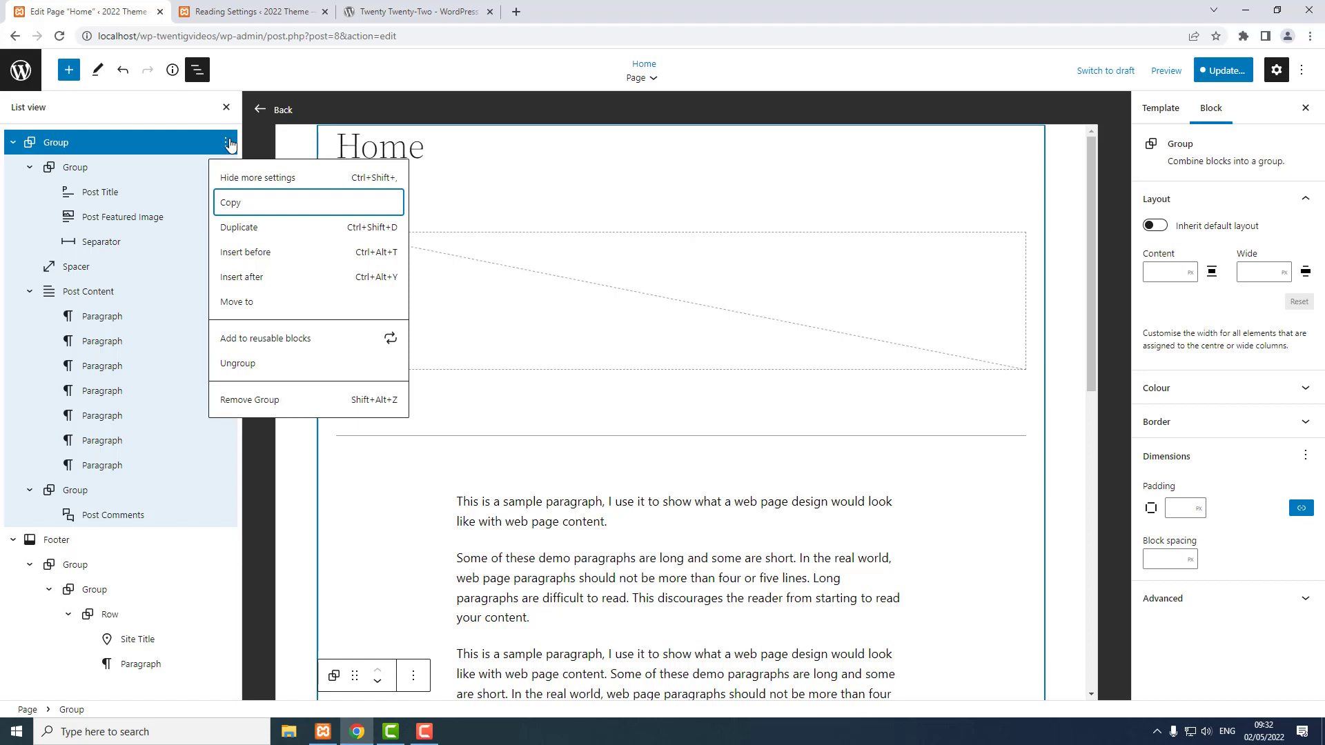
{"action": "left_click", "coordinate": [265, 253]}
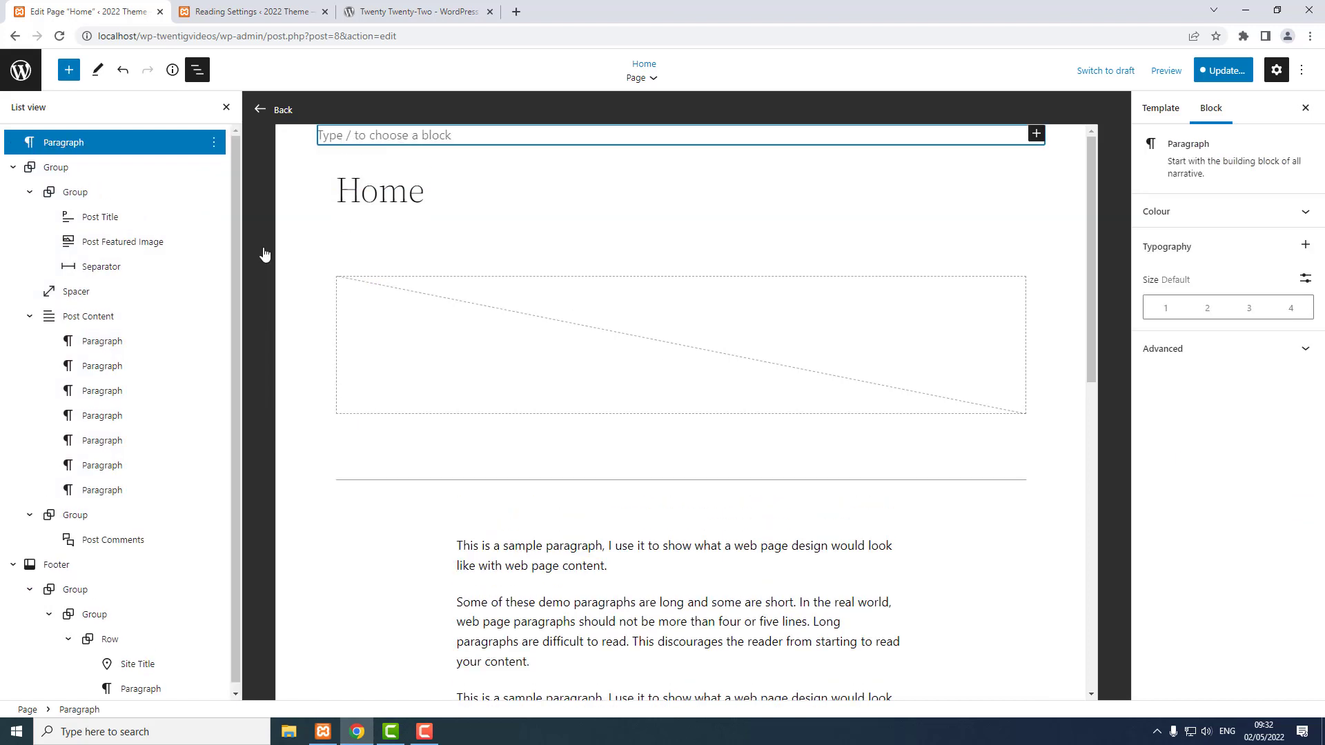
Insert the 'Header with image background and overlay' pattern from the Headers patterns
{"action": "left_click", "coordinate": [69, 71]}
{"action": "left_click", "coordinate": [135, 155]}
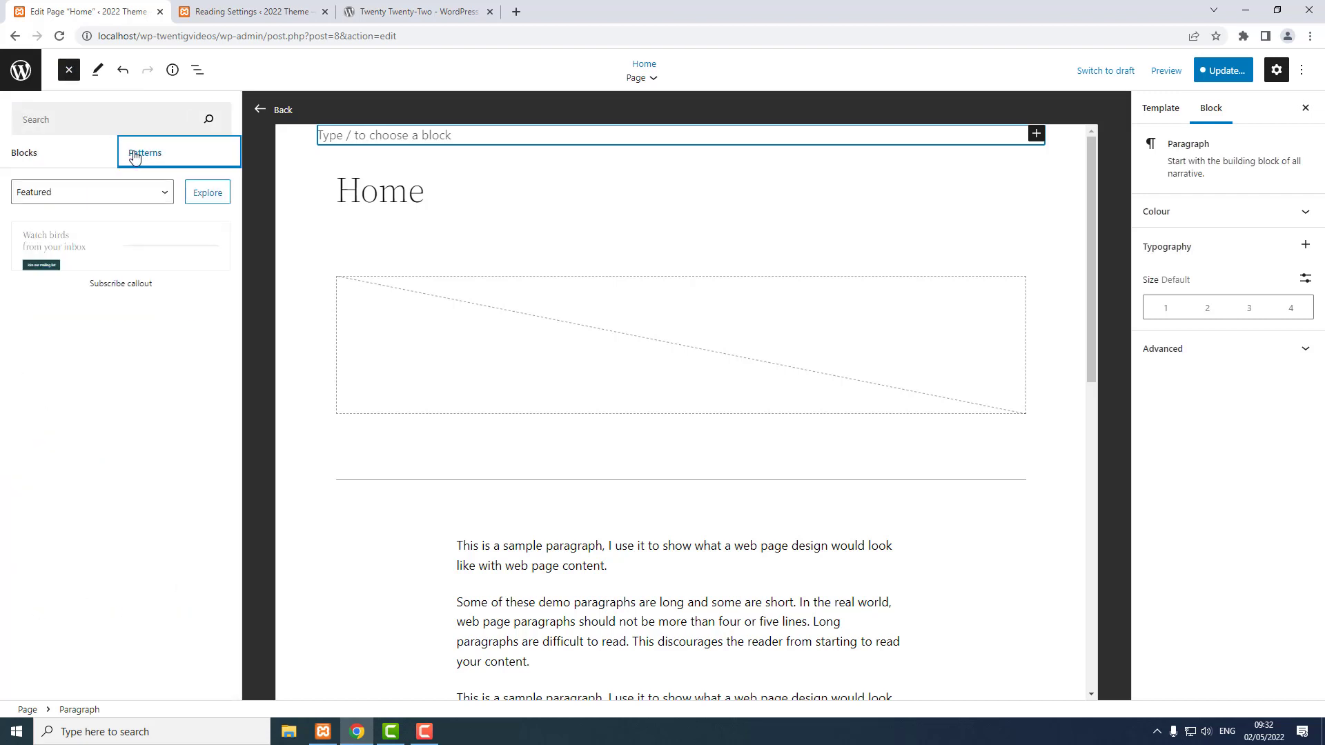
{"action": "left_click", "coordinate": [120, 197]}
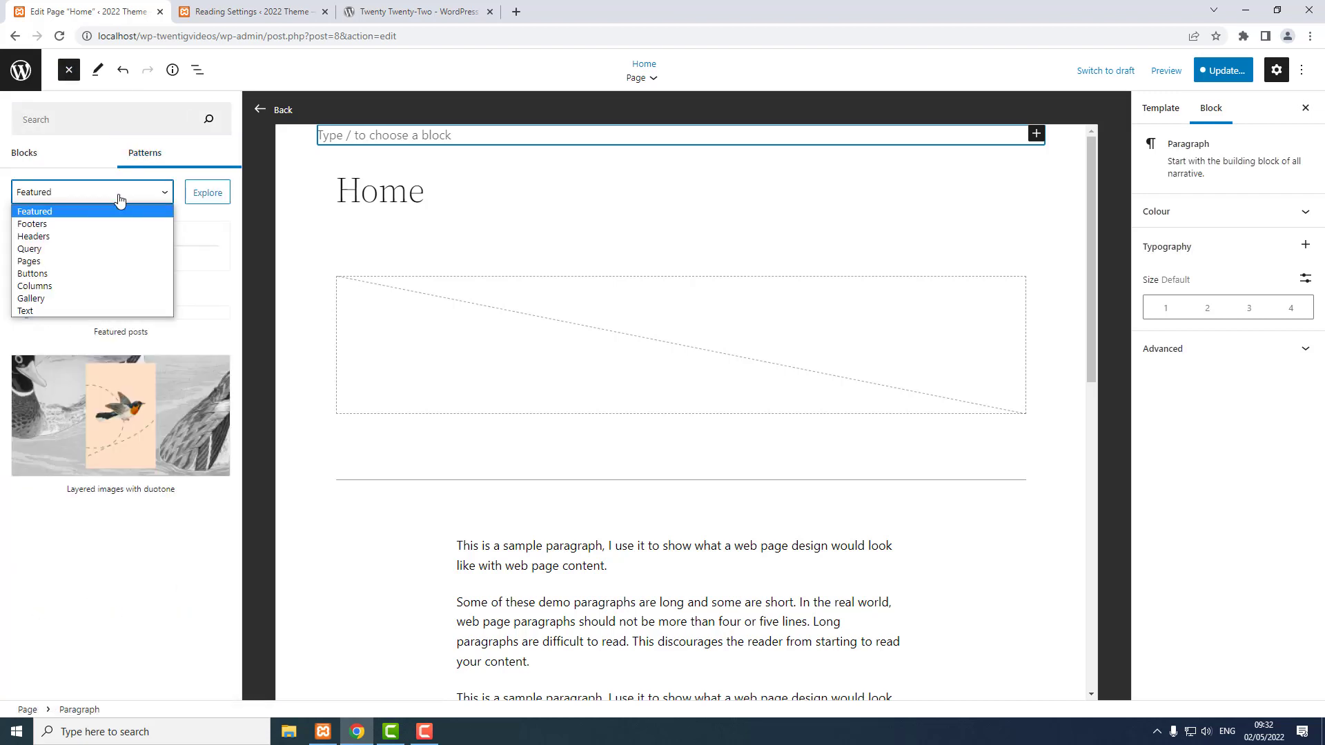
{"action": "left_click", "coordinate": [52, 236]}
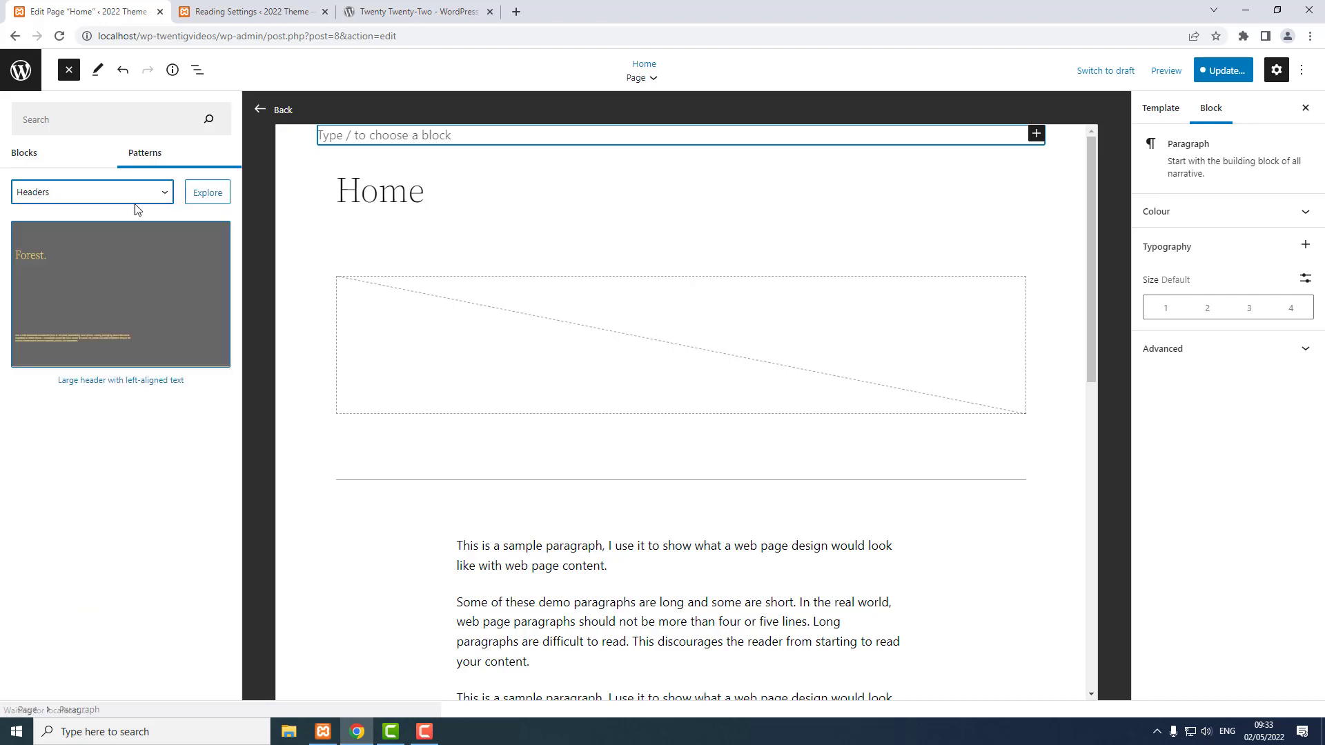
{"action": "left_click", "coordinate": [196, 193]}
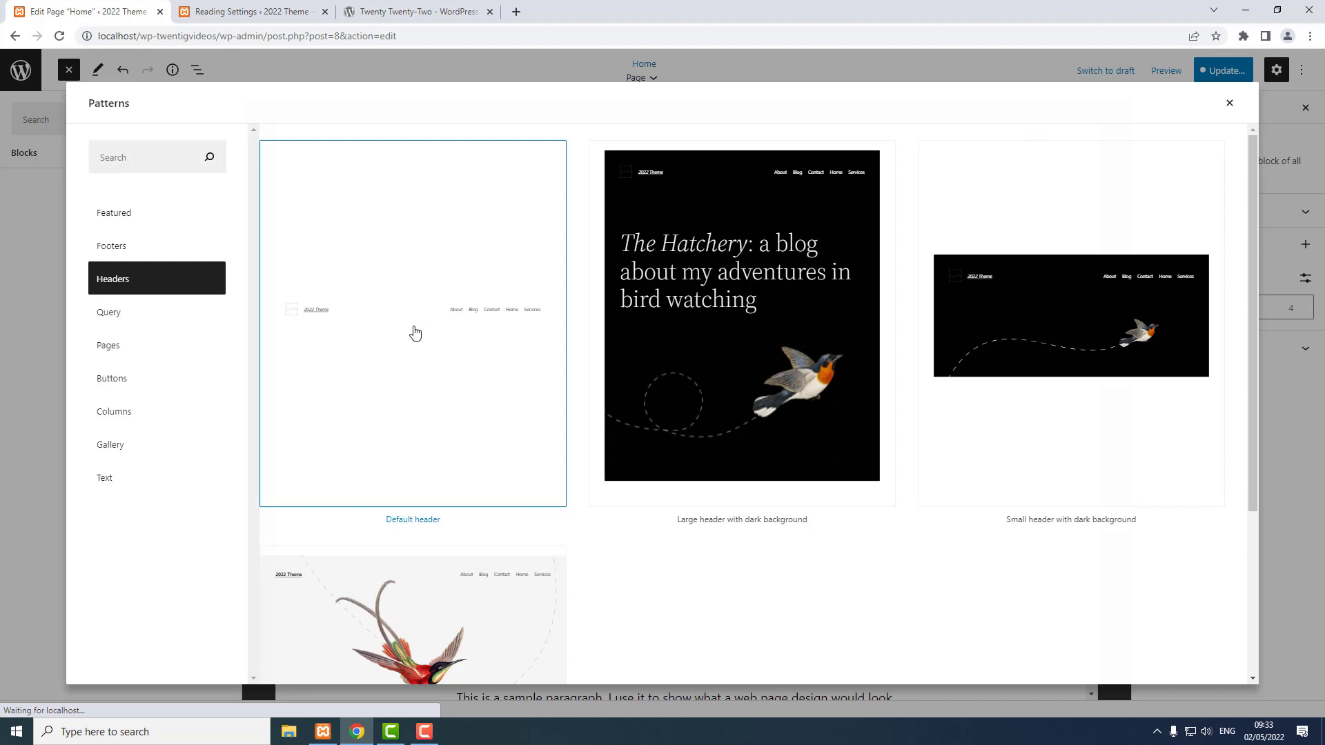
{"action": "scroll", "coordinate": [415, 327], "scroll_direction": "down", "scroll_amount": 3}
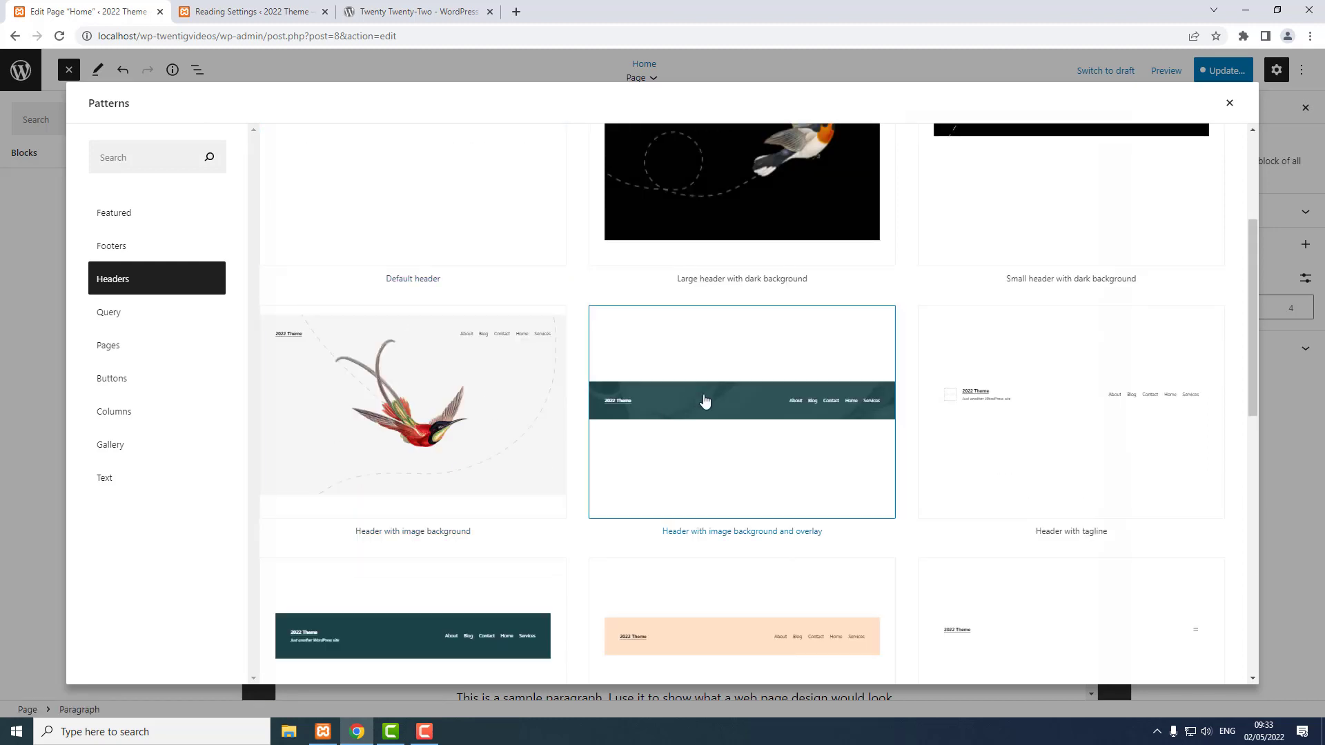
{"action": "left_click", "coordinate": [702, 395]}
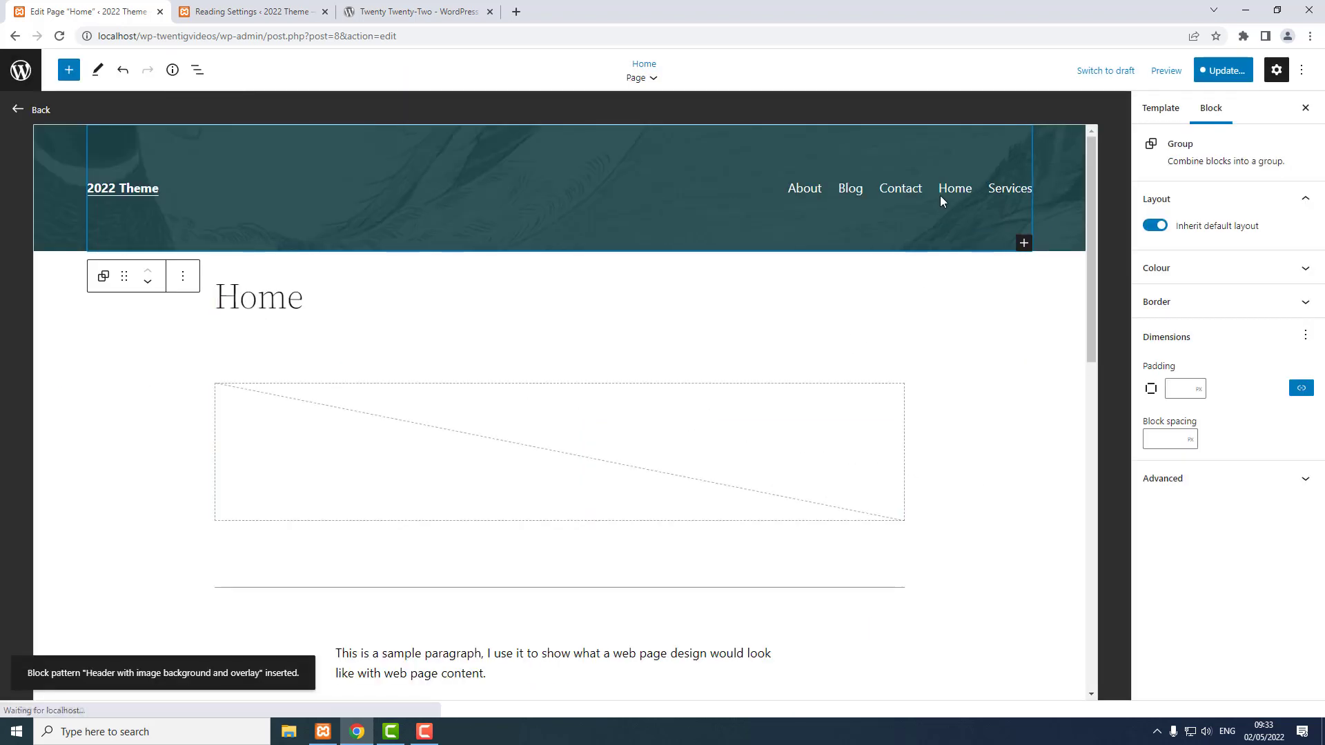
Set the new header's navigation to My Main Menu and save the Page template
{"action": "left_click", "coordinate": [896, 189]}
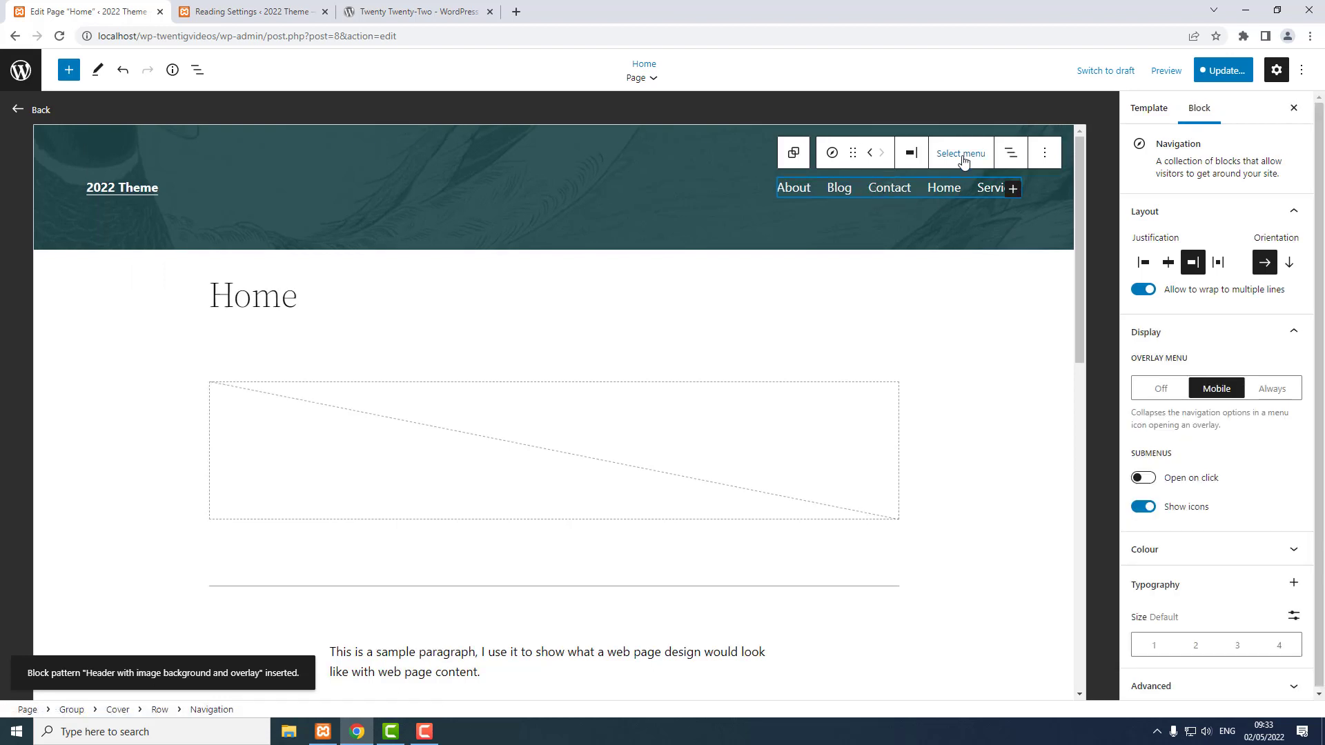
{"action": "left_click", "coordinate": [964, 156]}
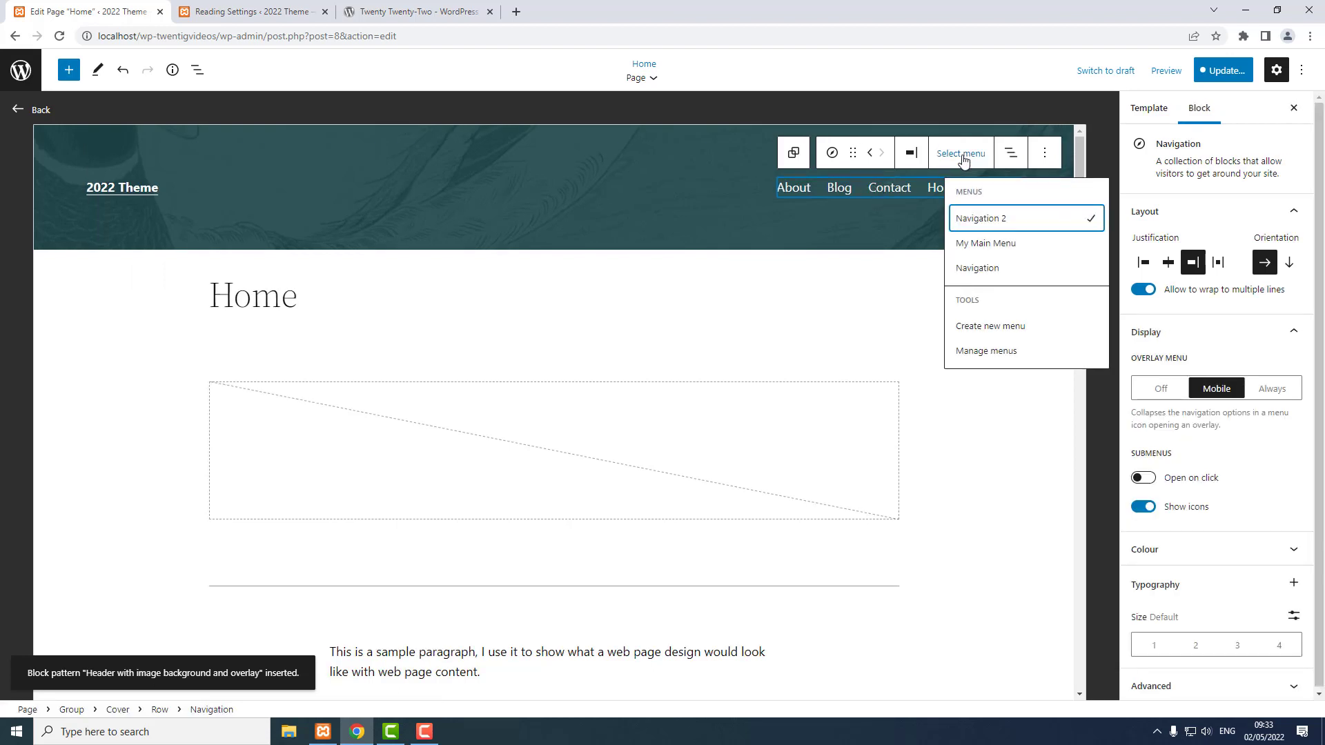
{"action": "left_click", "coordinate": [989, 246]}
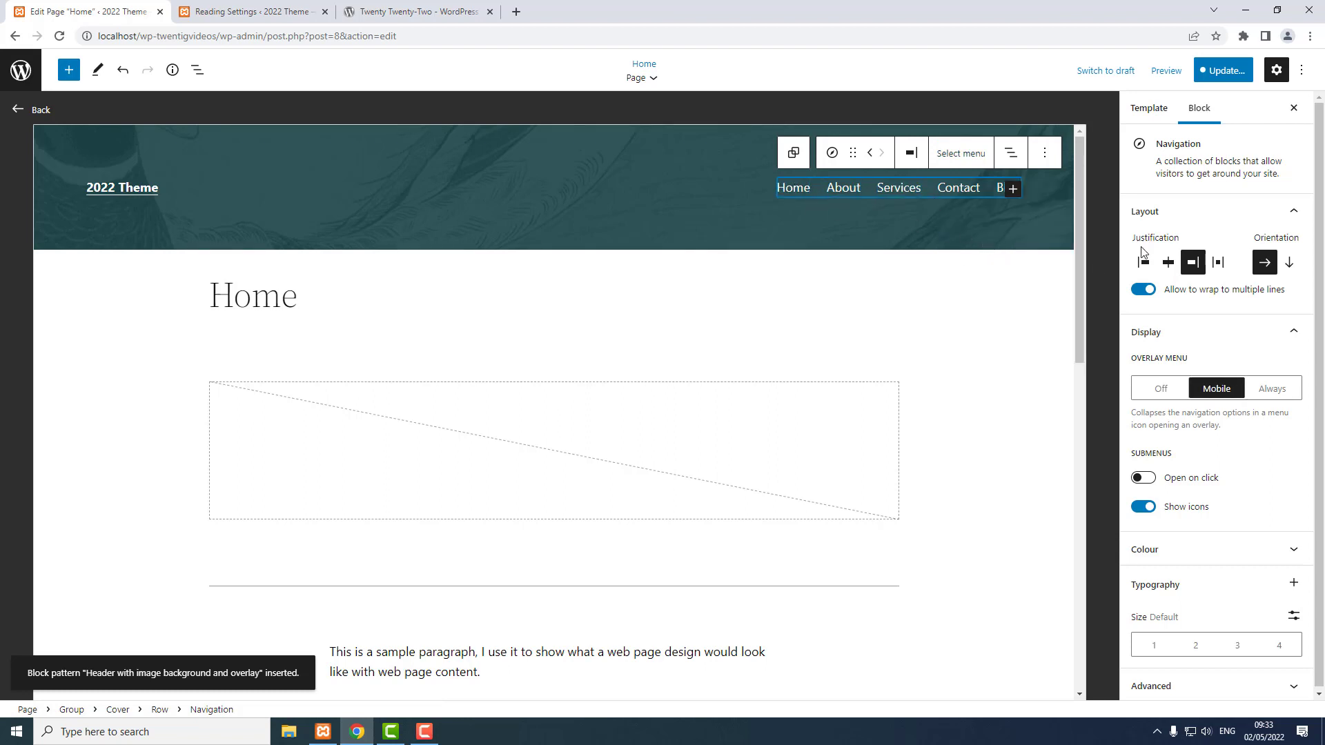
{"action": "left_click", "coordinate": [1218, 72]}
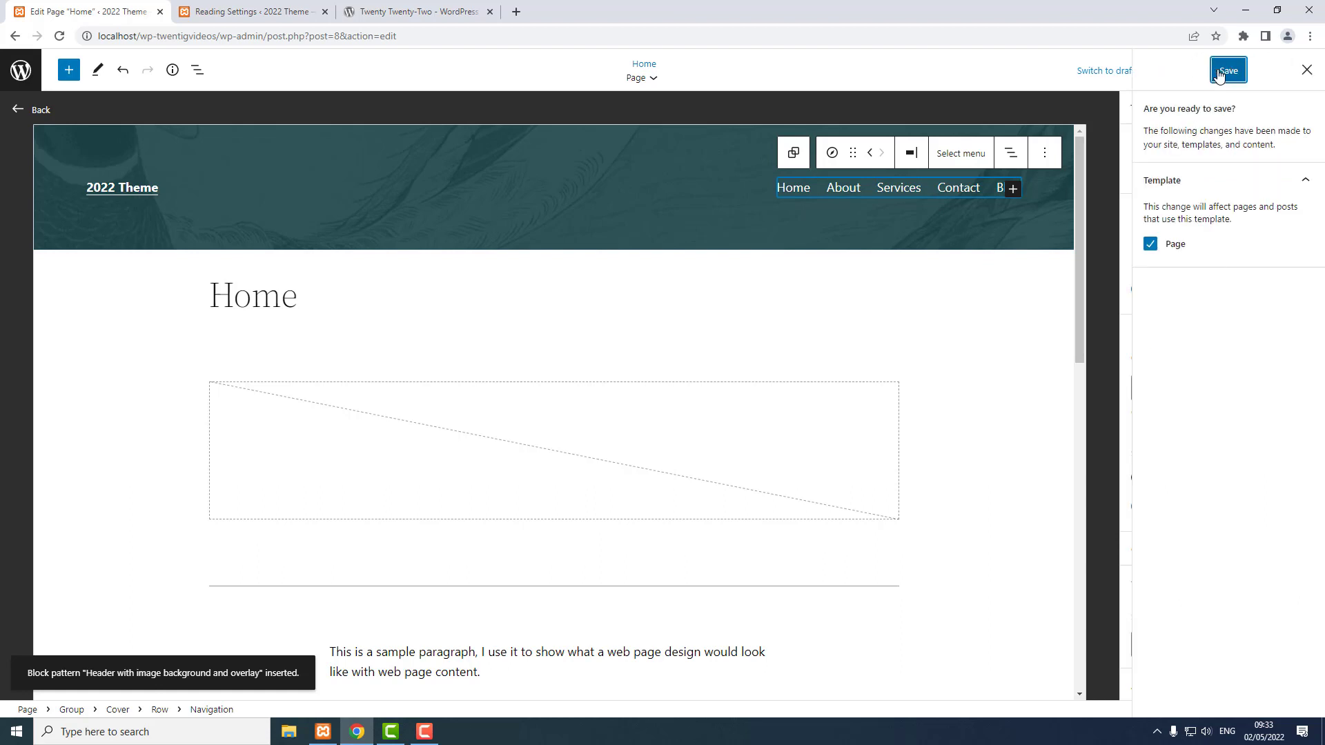
{"action": "left_click", "coordinate": [1219, 71]}
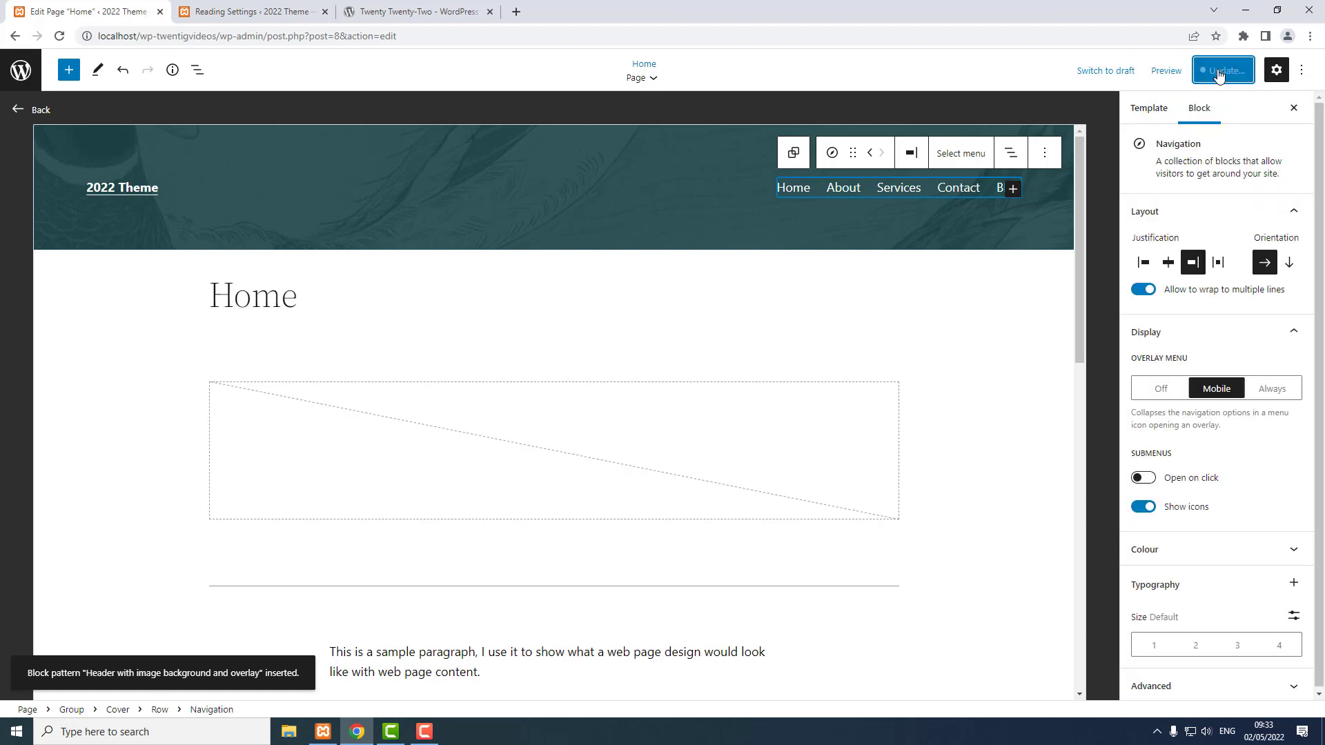
Leave the editor for the admin area and visit the live site
{"action": "left_click", "coordinate": [36, 109]}
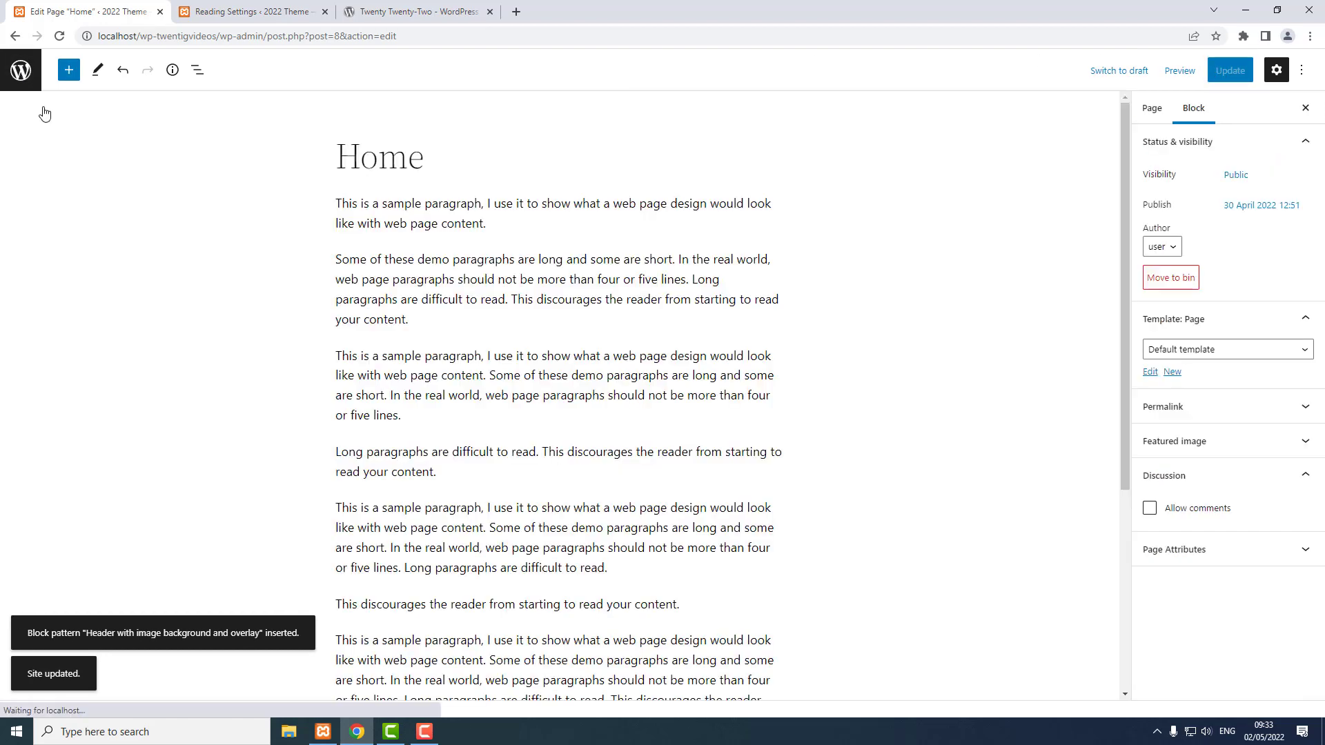
{"action": "left_click", "coordinate": [11, 75]}
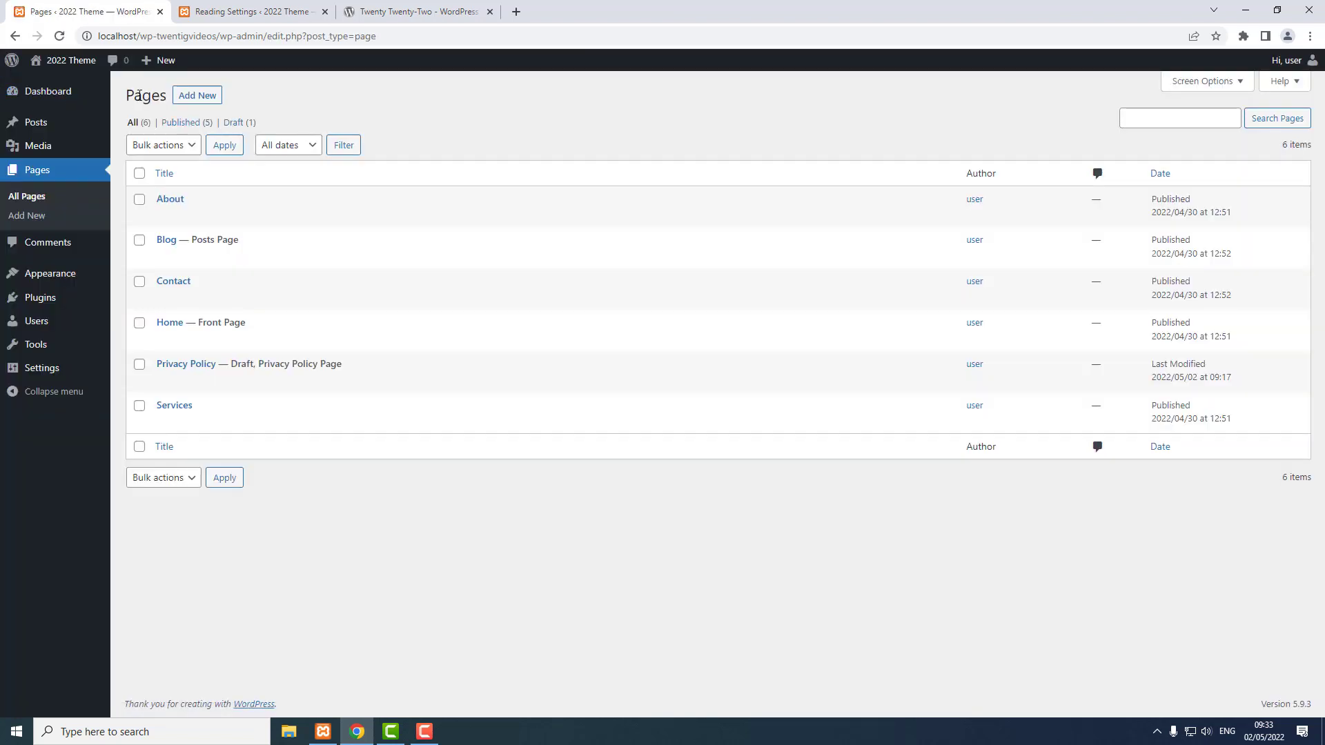
{"action": "mouse_move", "coordinate": [69, 62]}
{"action": "left_click", "coordinate": [52, 86]}
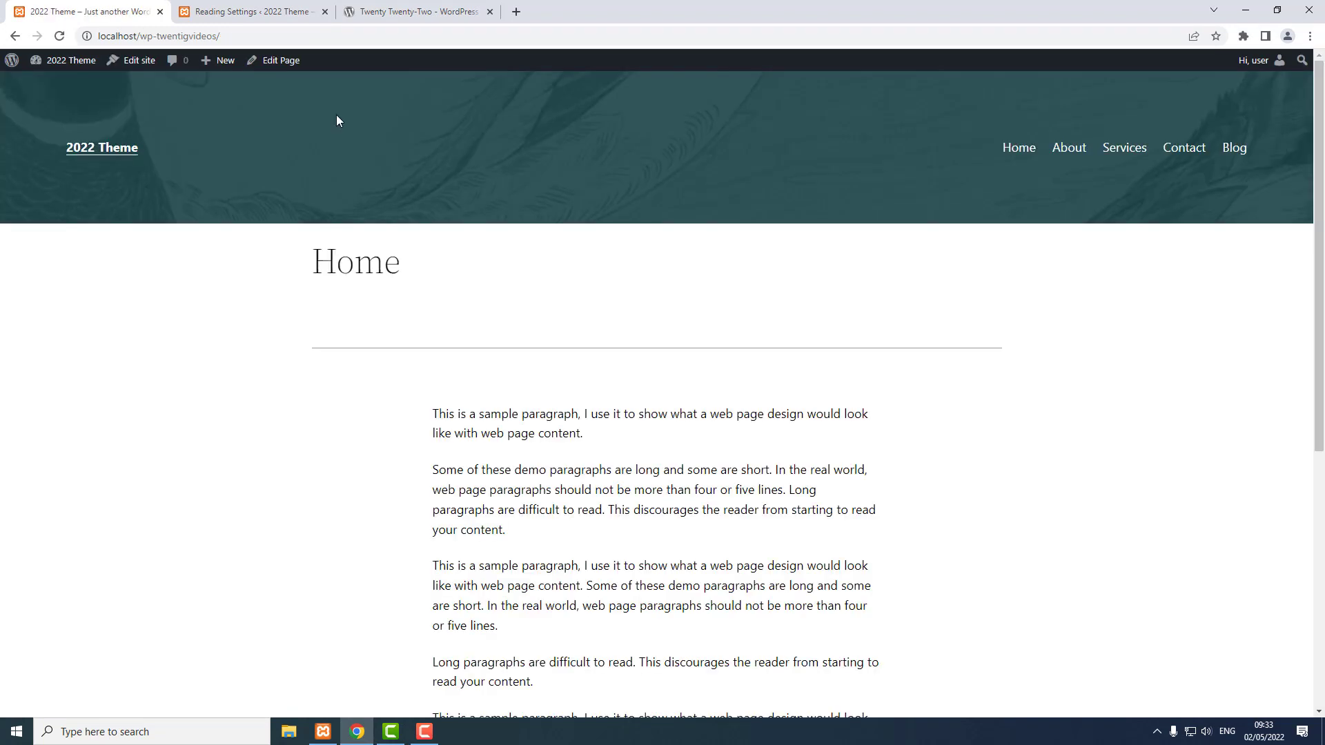
Browse the About, Services and Blog pages, then open the Full Site Editing post
{"action": "left_click", "coordinate": [1070, 153]}
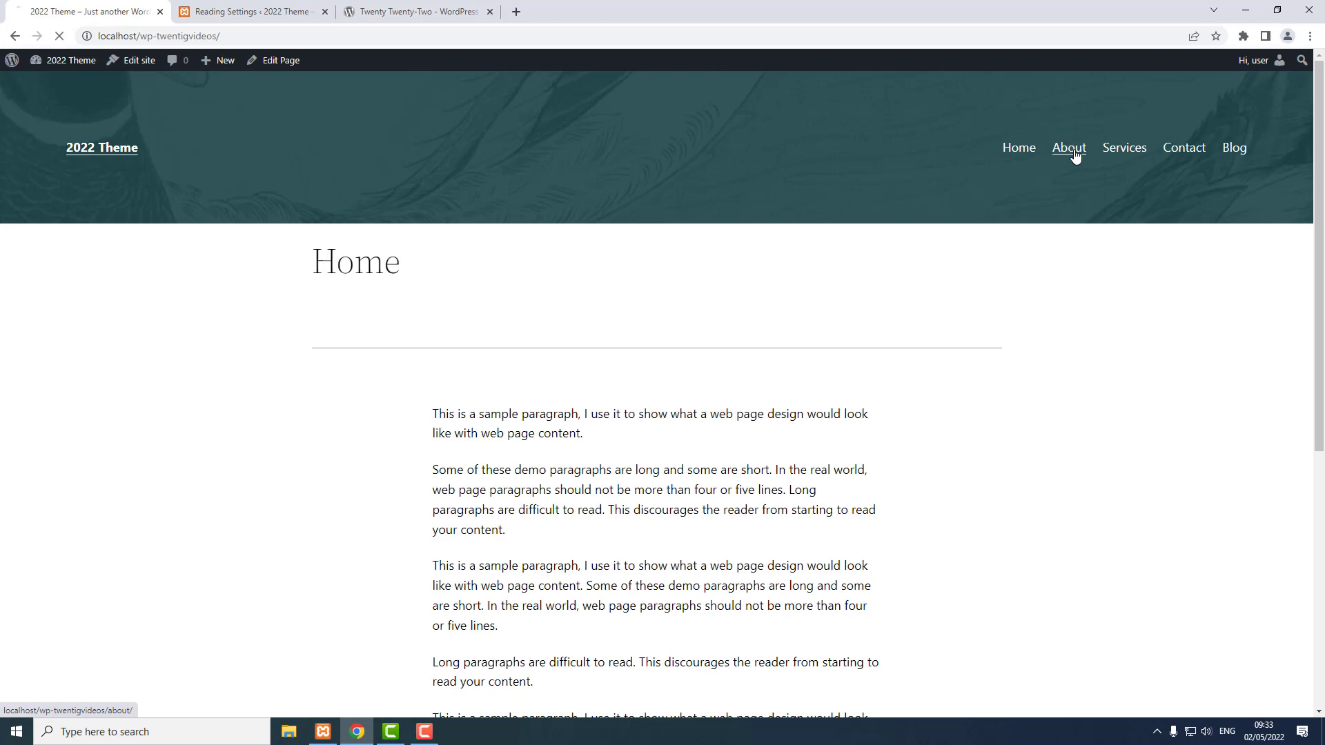
{"action": "left_click", "coordinate": [1127, 152]}
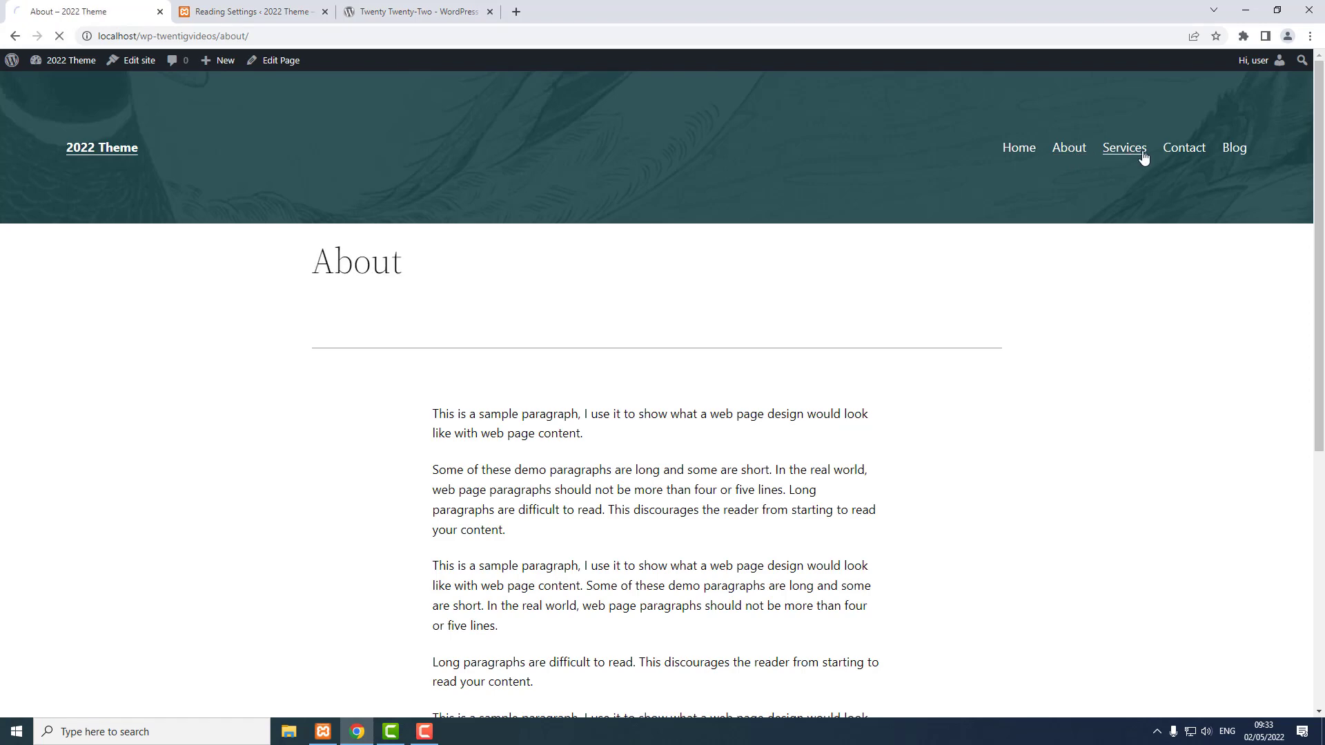
{"action": "left_click", "coordinate": [1241, 158]}
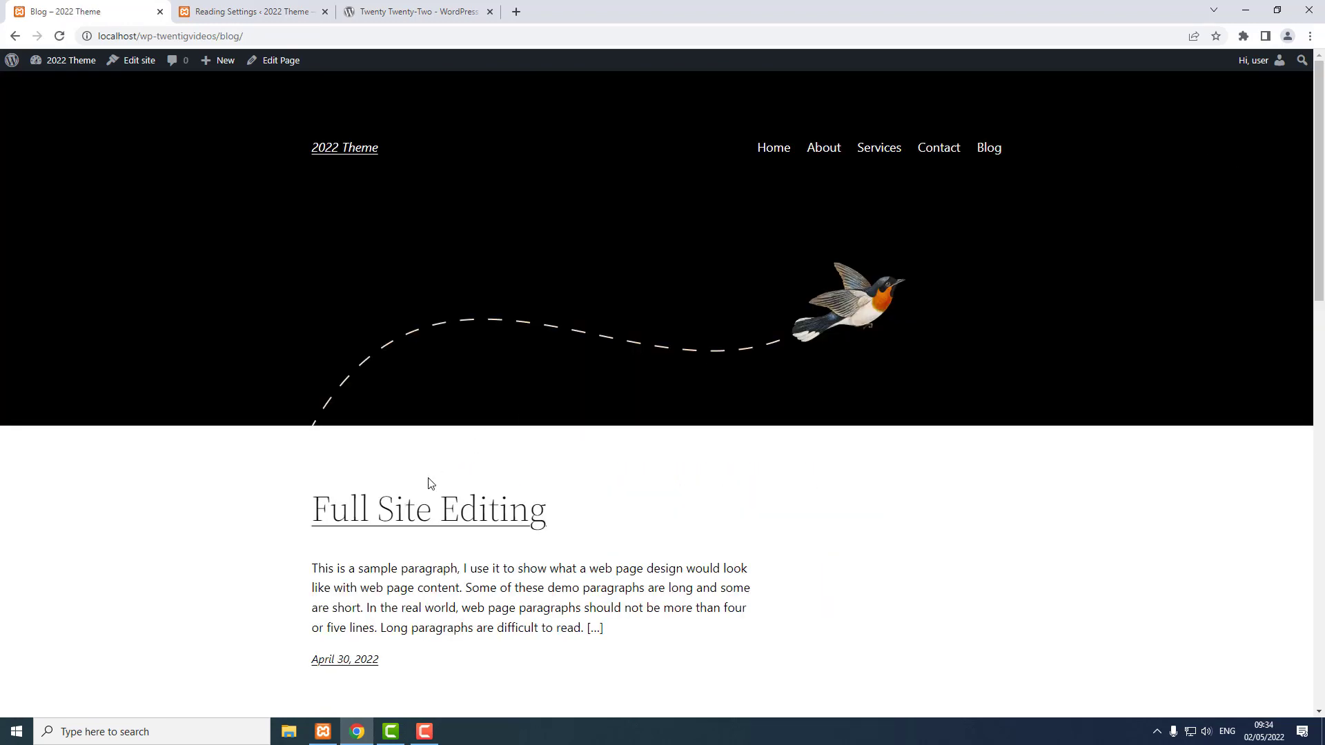
{"action": "left_click", "coordinate": [405, 519]}
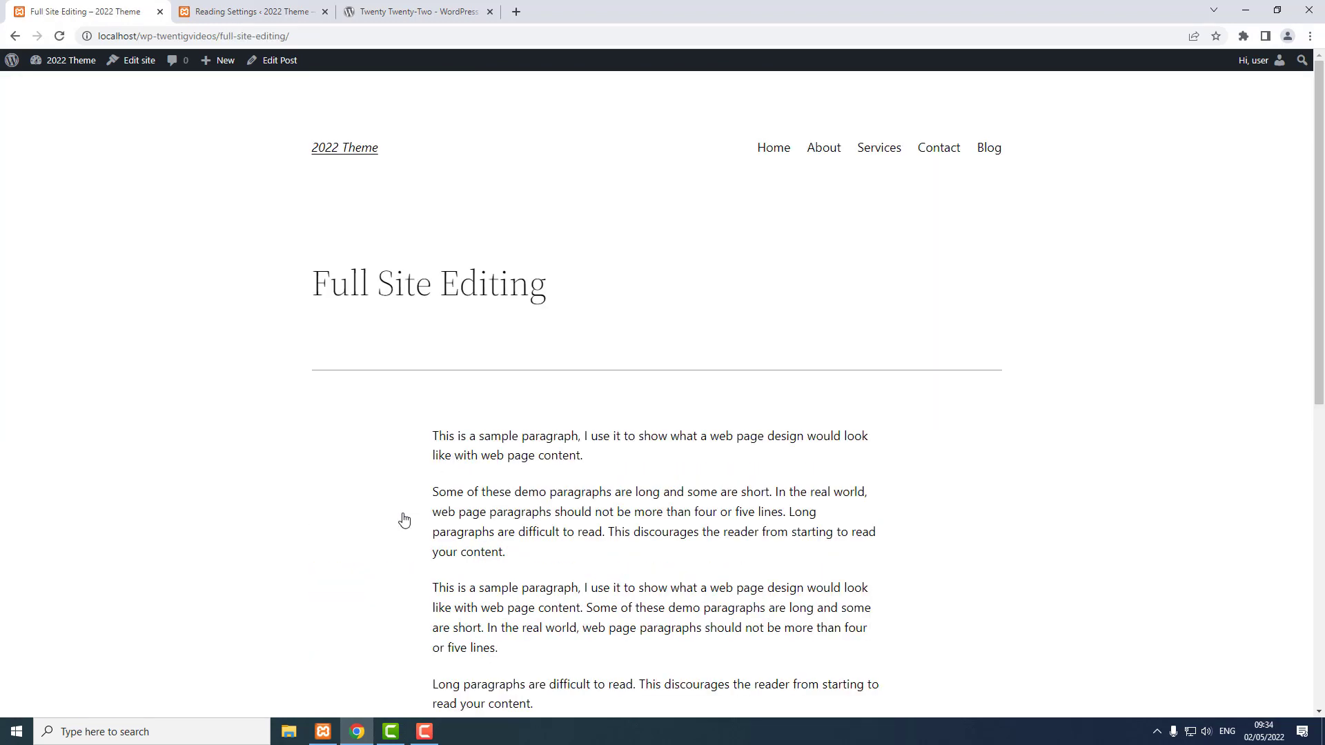
Edit the Full Site Editing post and open its Single Post template for editing
{"action": "left_click", "coordinate": [268, 61]}
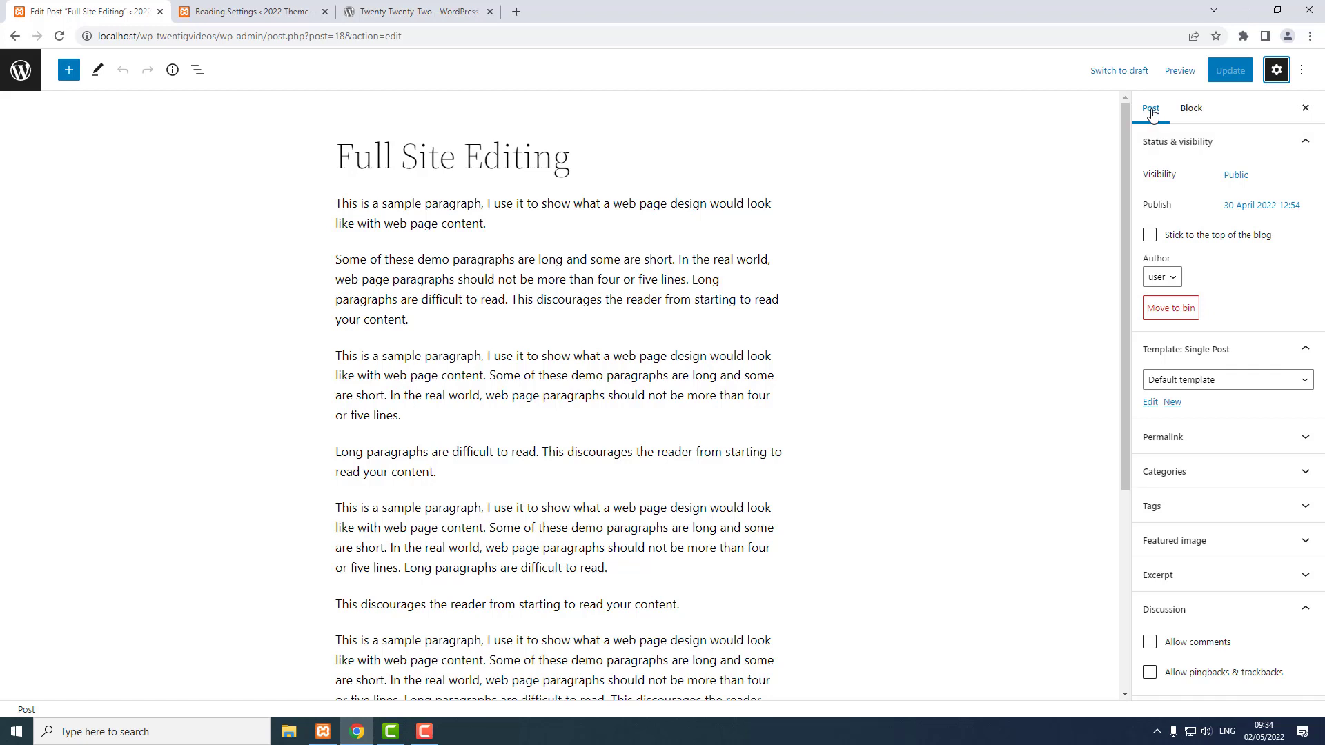
{"action": "key", "text": "Right"}
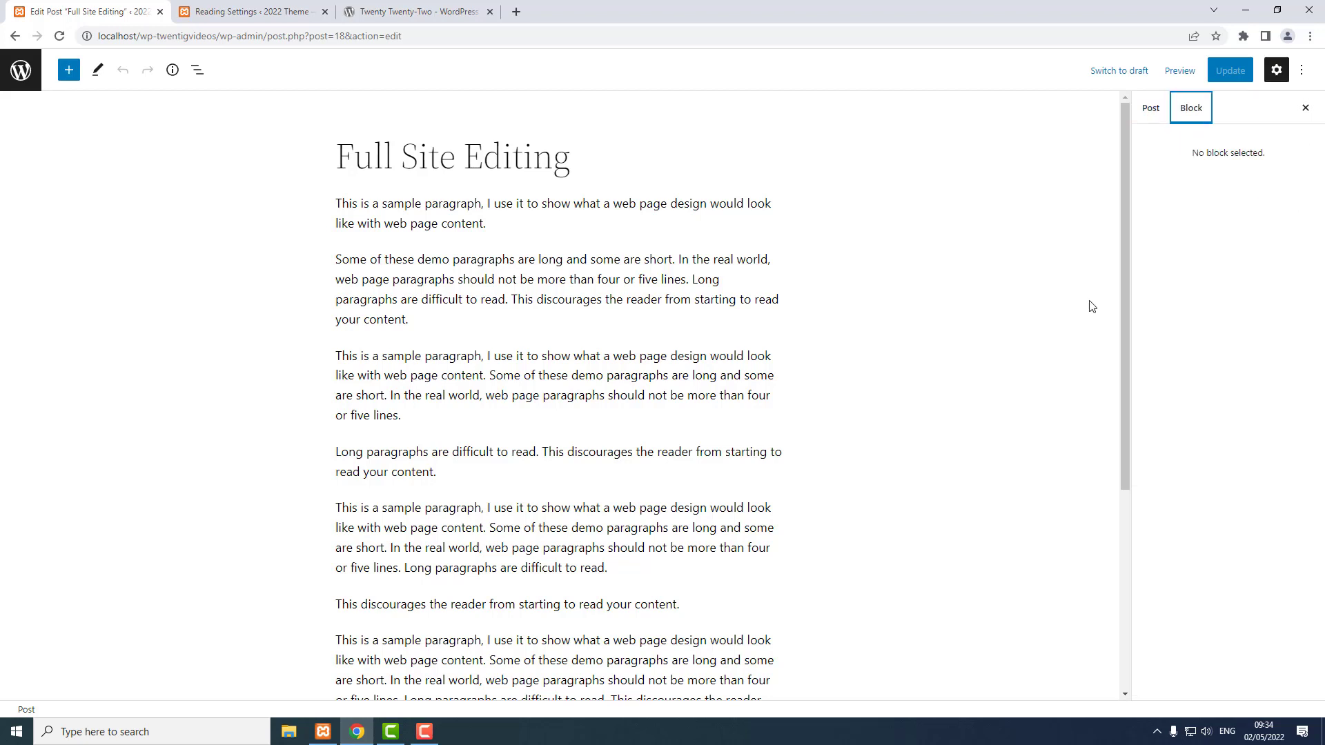
{"action": "left_click", "coordinate": [1149, 109]}
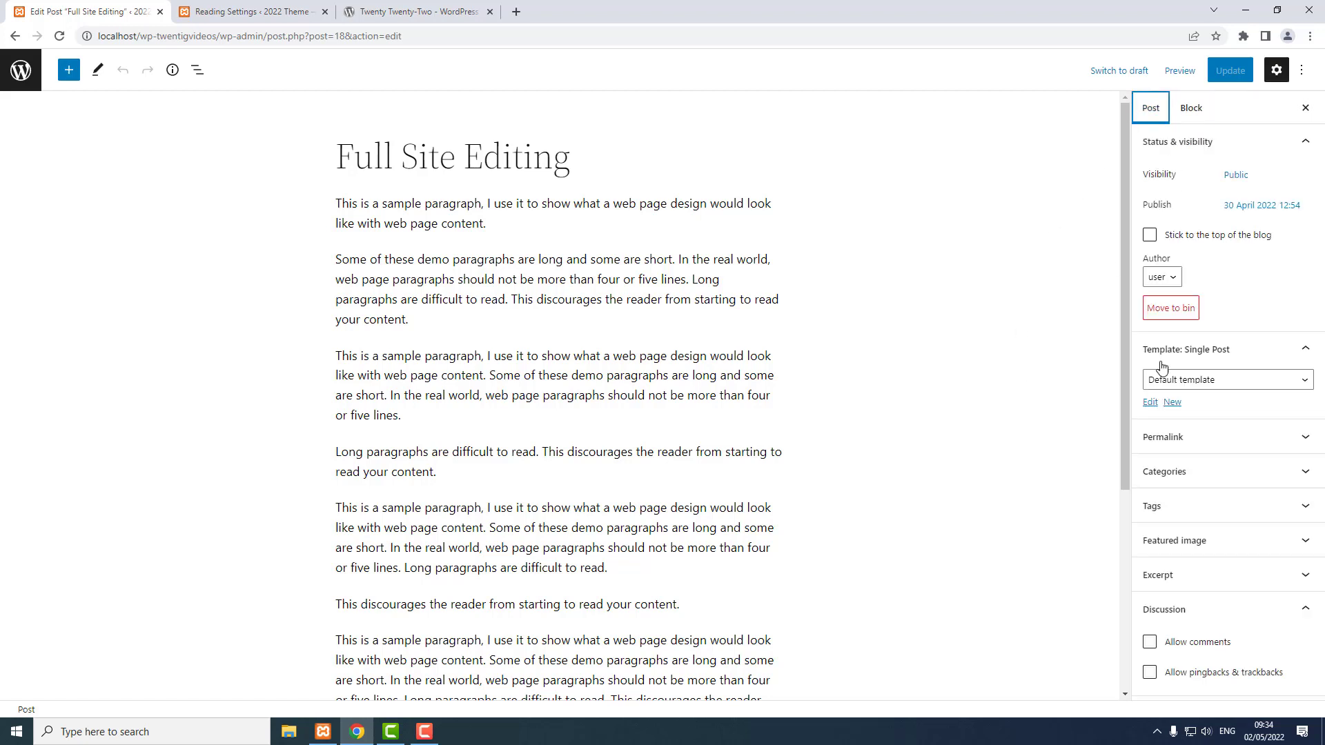
{"action": "left_click", "coordinate": [1149, 403]}
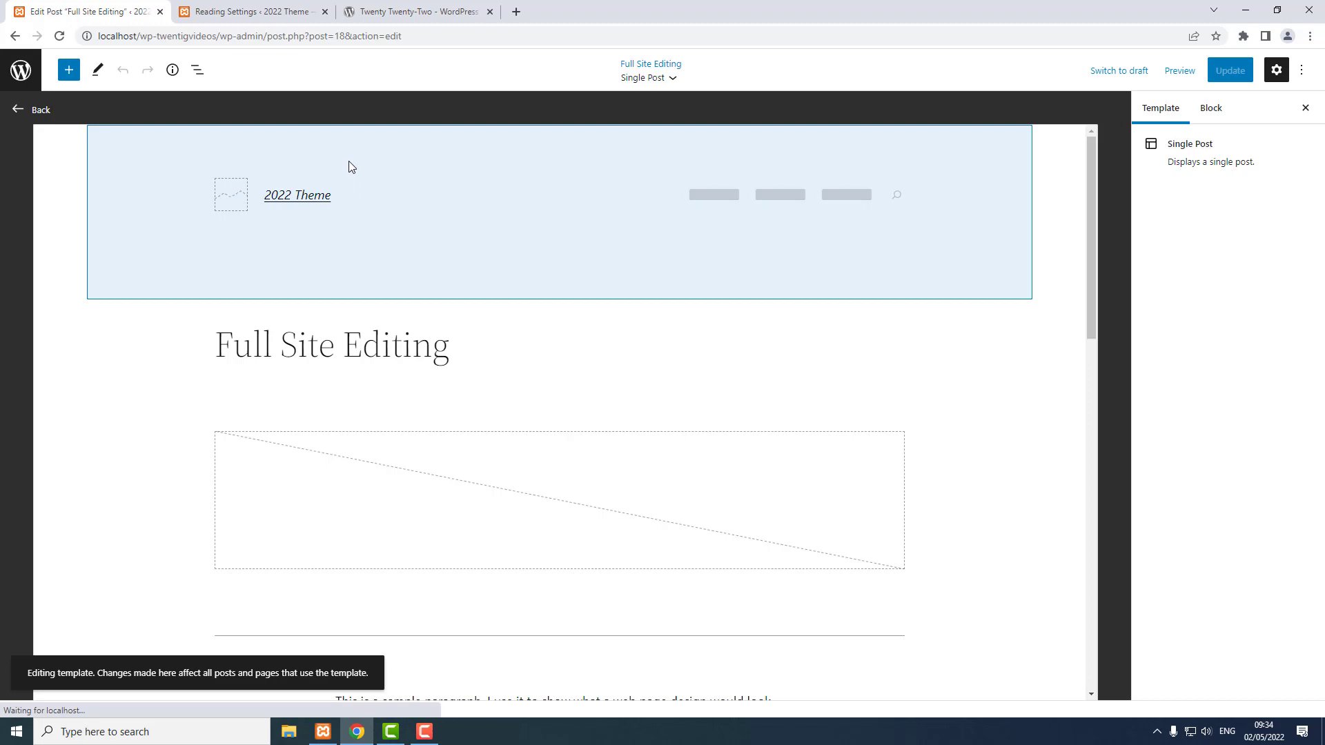
Remove the plain Header template part from the Single Post template
{"action": "left_click", "coordinate": [271, 173]}
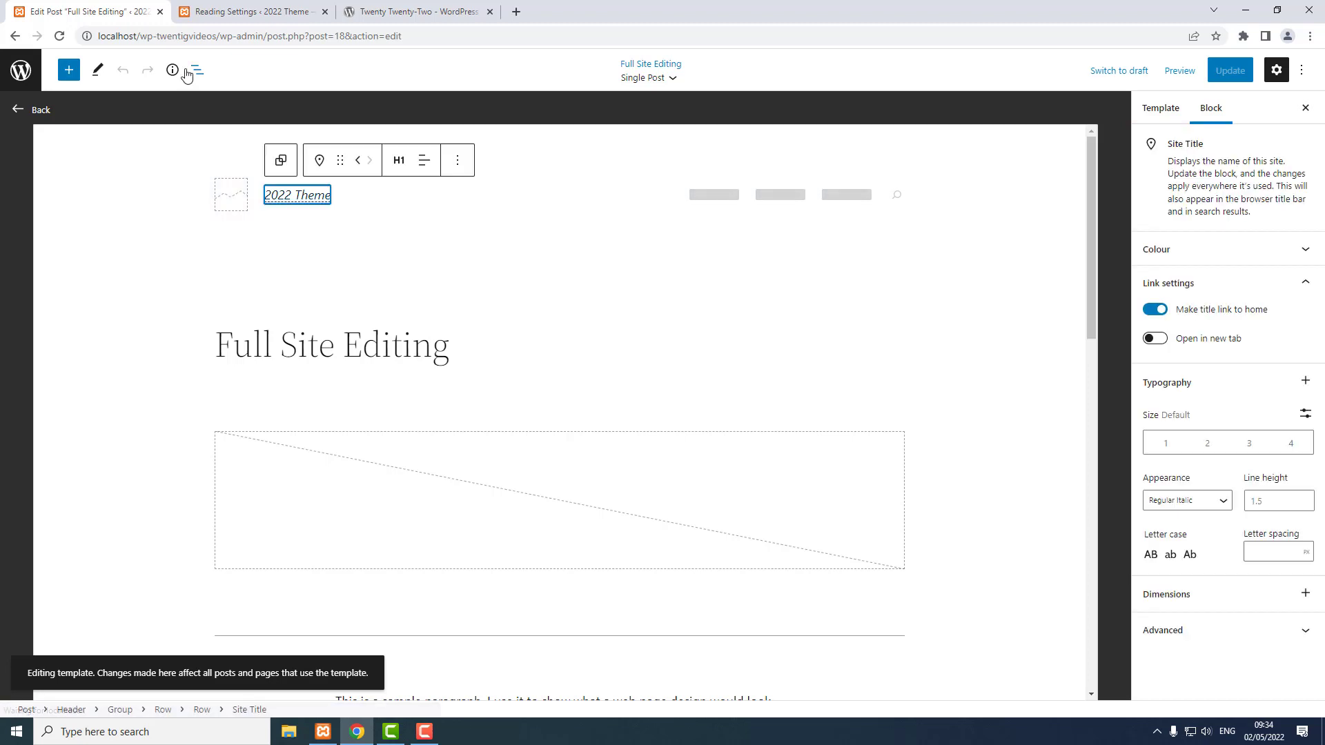
{"action": "left_click", "coordinate": [197, 69]}
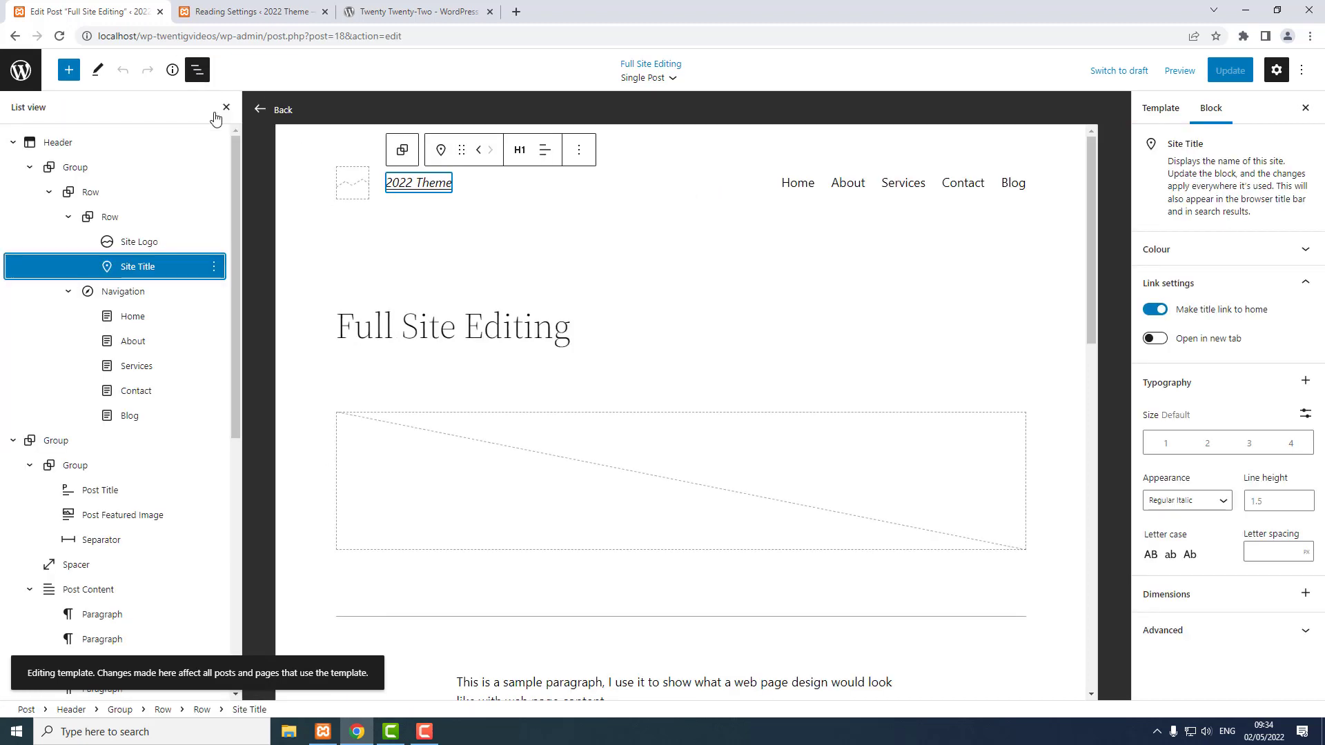
{"action": "left_click", "coordinate": [195, 71]}
{"action": "left_click", "coordinate": [194, 72]}
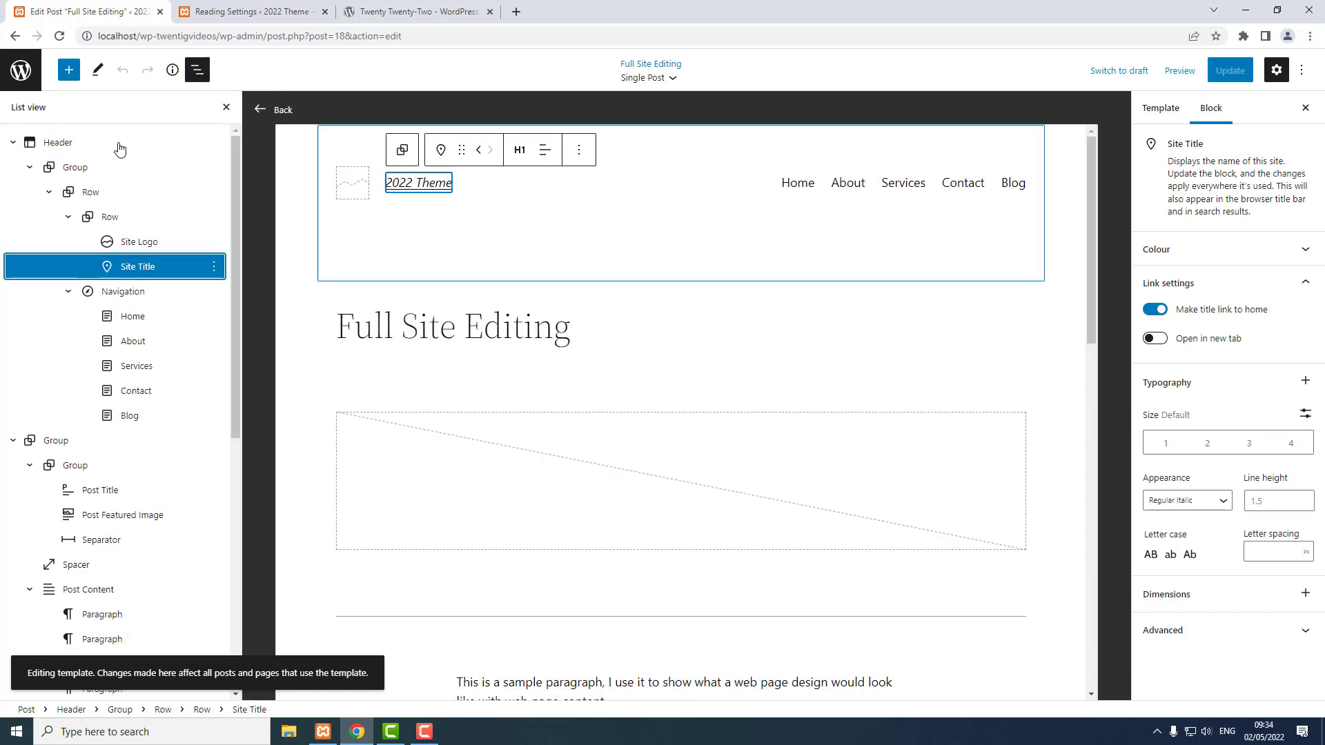
{"action": "left_click", "coordinate": [74, 146]}
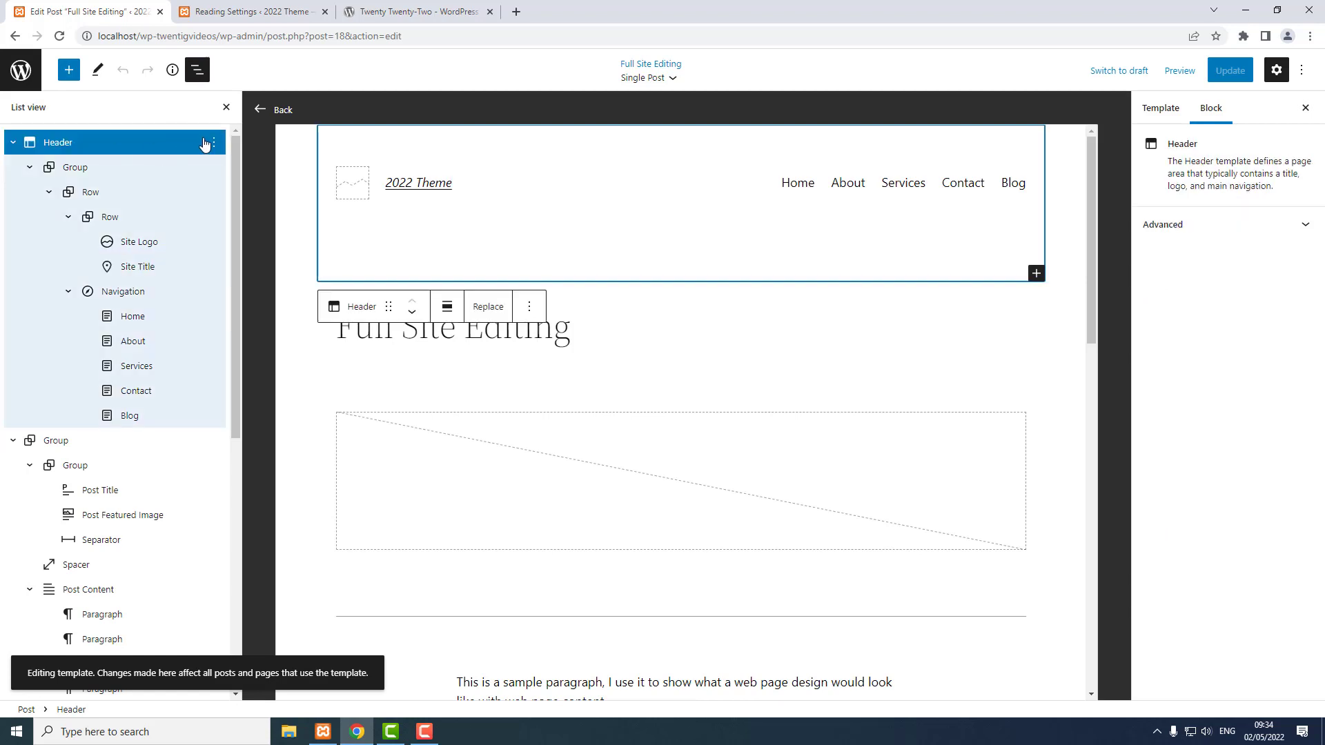
{"action": "left_click", "coordinate": [214, 142]}
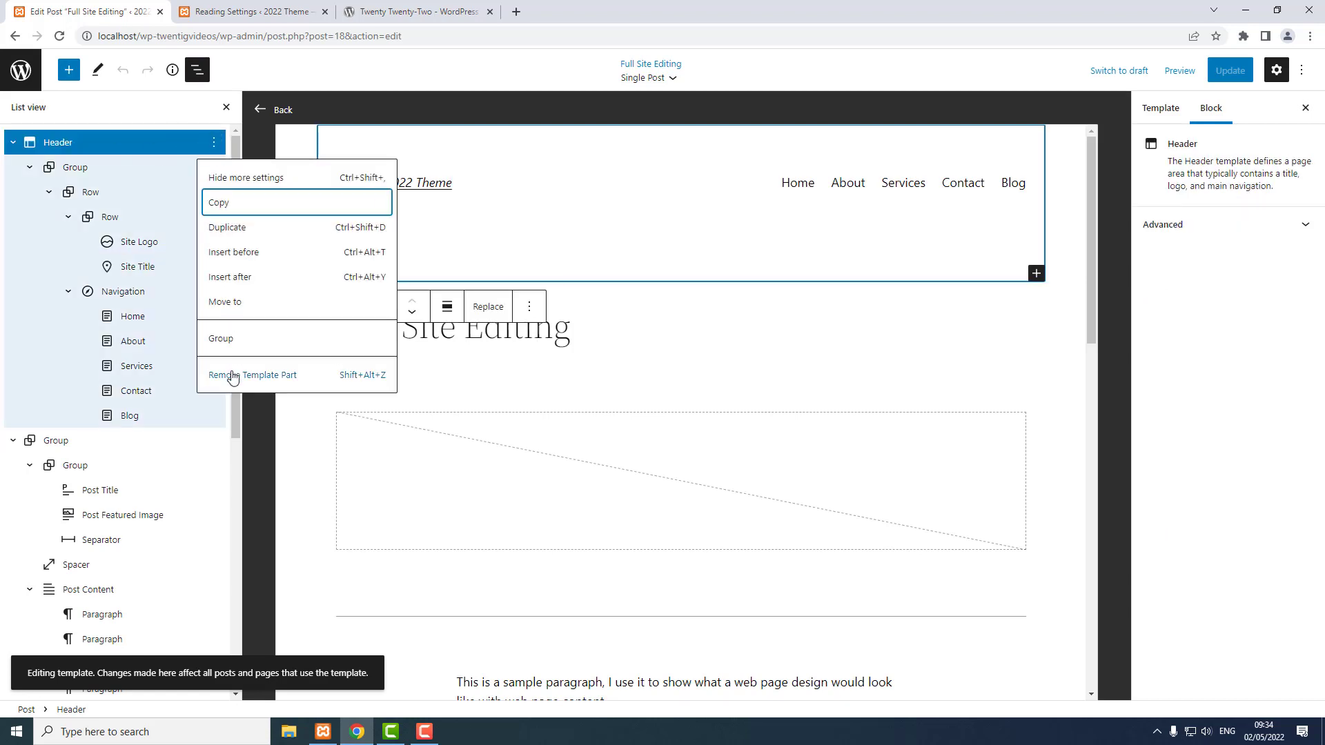
{"action": "left_click", "coordinate": [286, 376]}
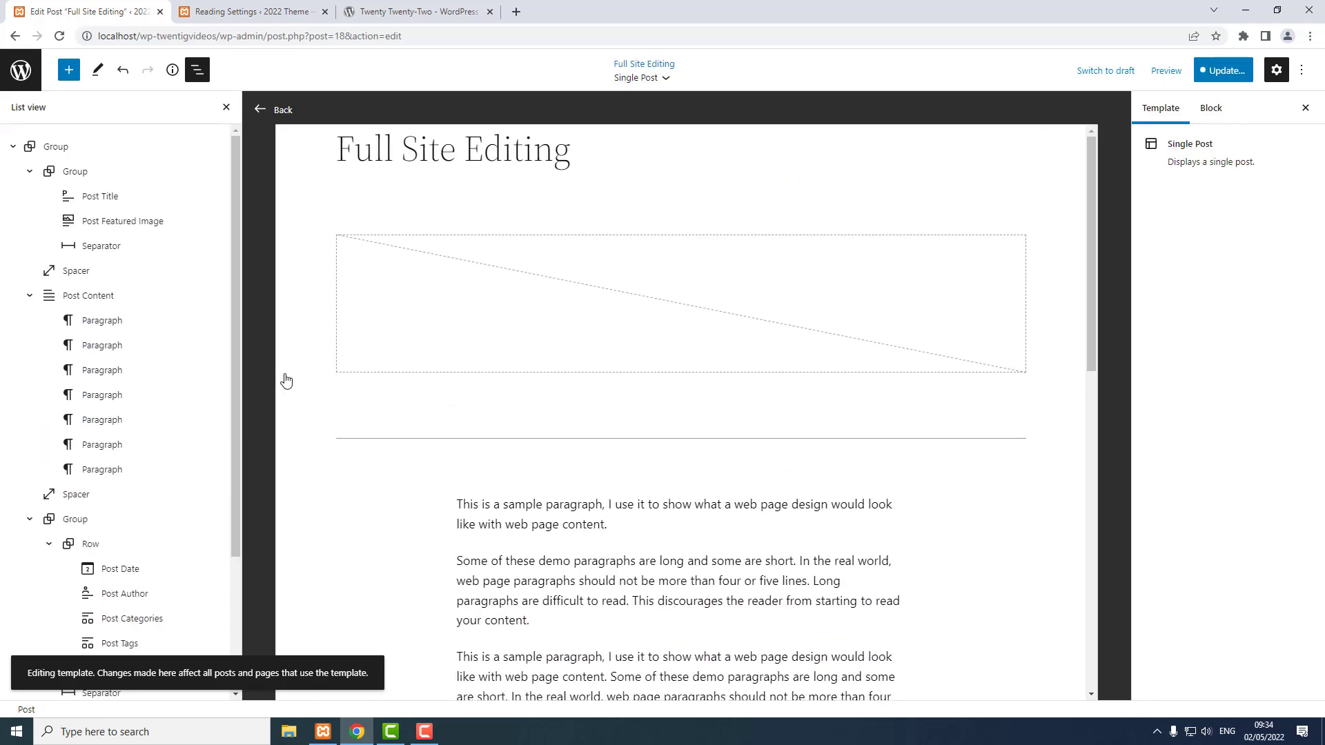
Insert an empty block above the top Group holding the post content
{"action": "left_click", "coordinate": [65, 142]}
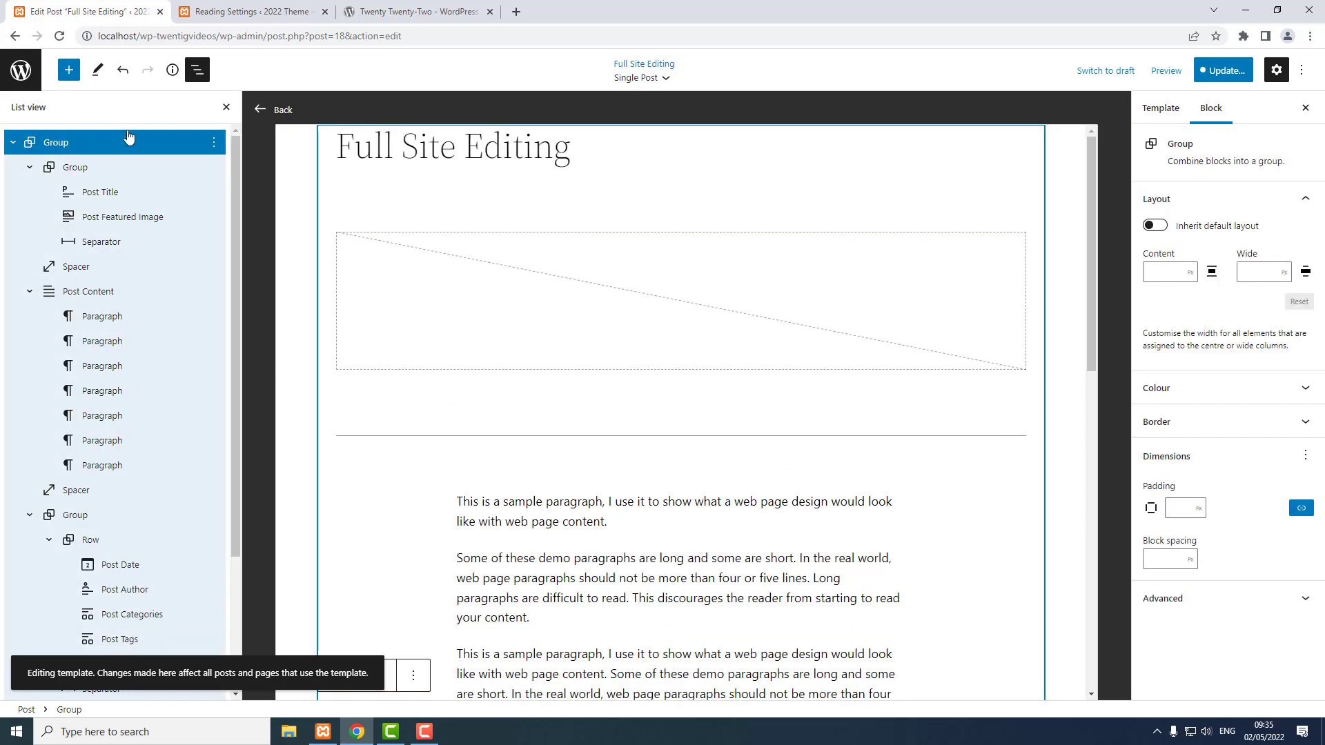
{"action": "left_click", "coordinate": [214, 142]}
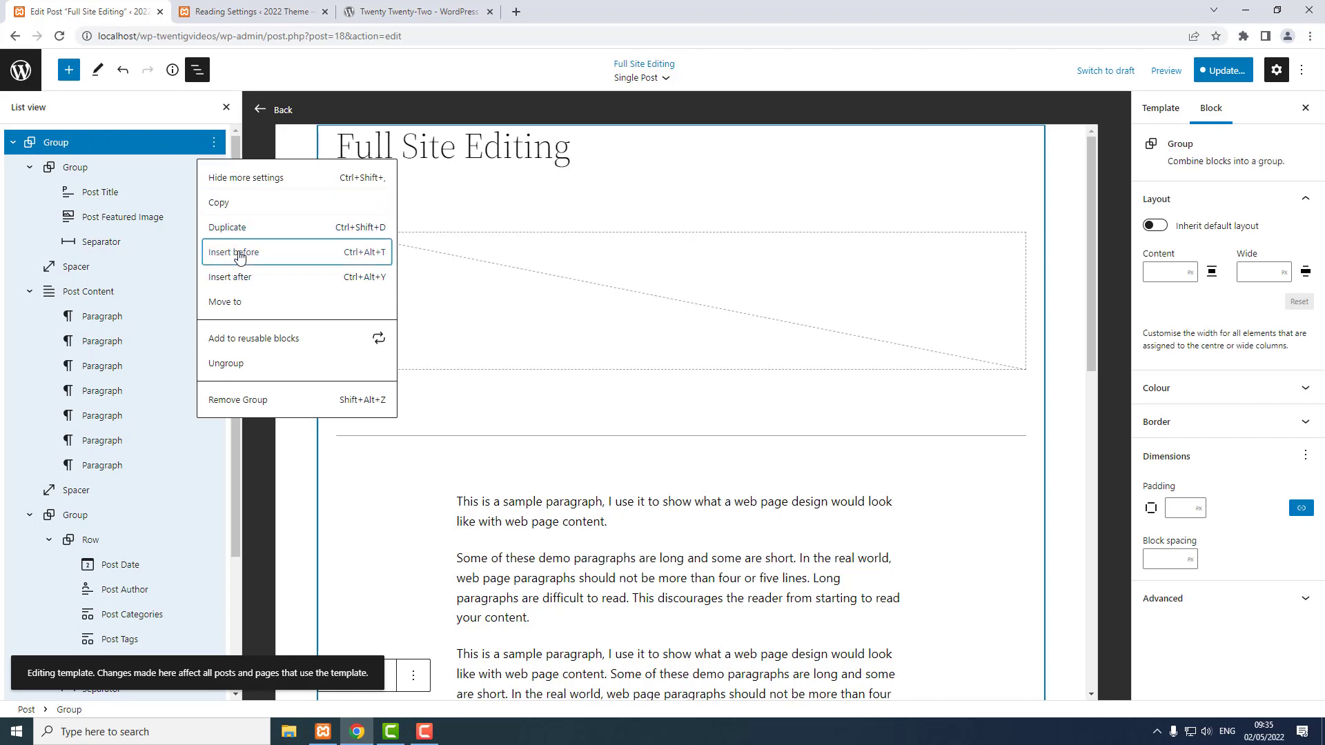
{"action": "left_click", "coordinate": [238, 252]}
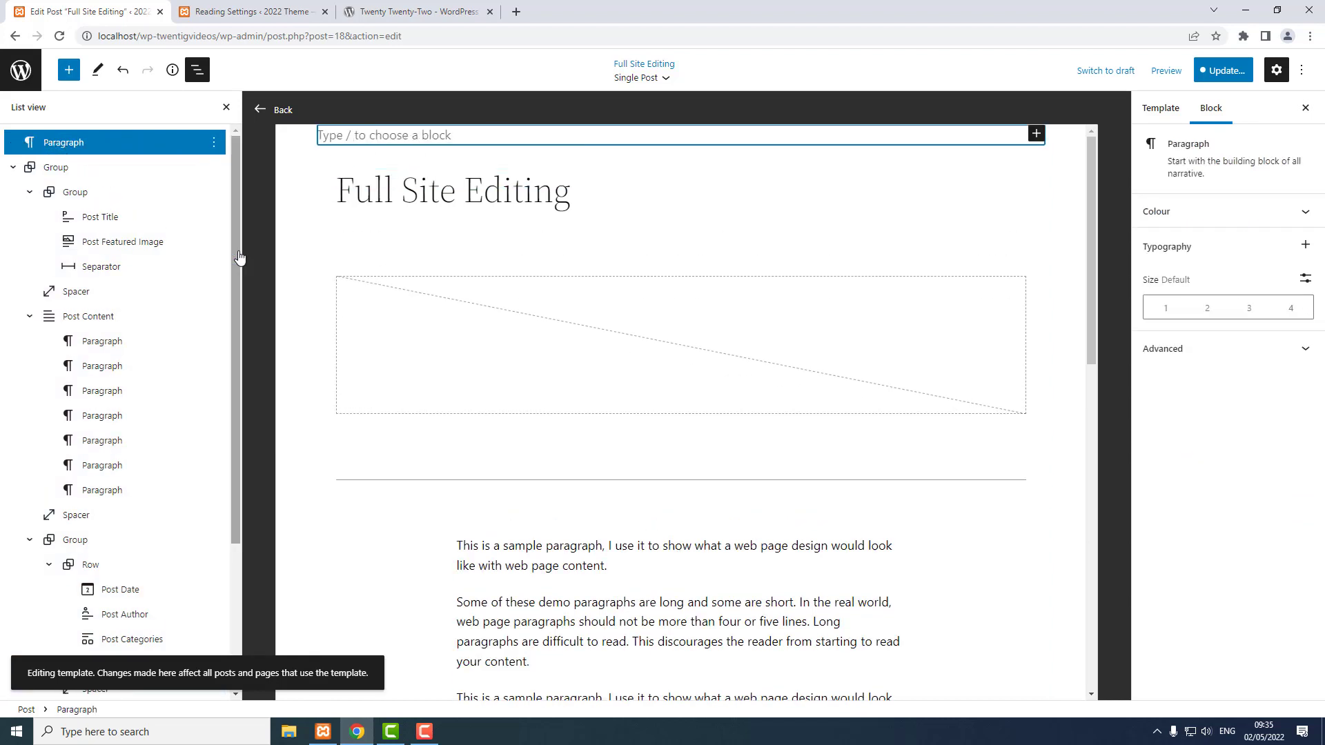
Insert the Headers pattern 'Header with image background and overlay' at the top of the template
{"action": "left_click", "coordinate": [69, 71]}
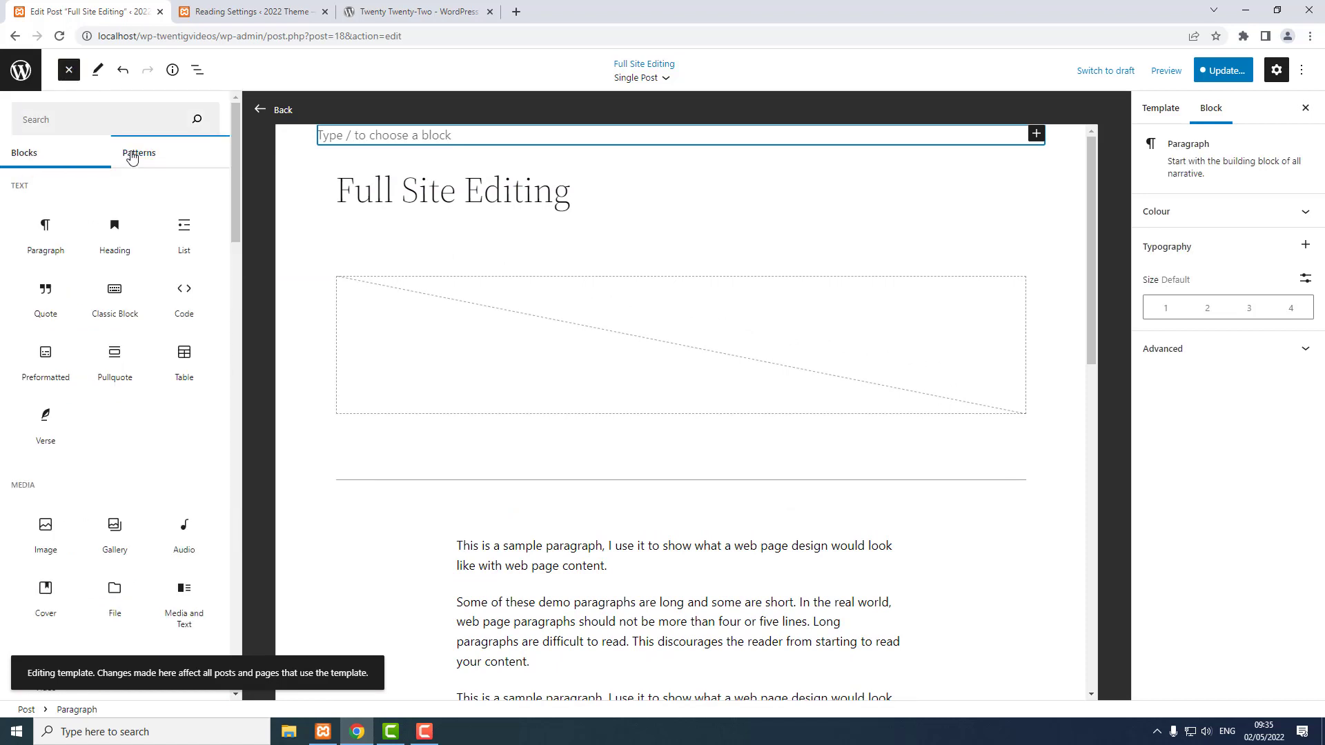
{"action": "left_click", "coordinate": [132, 155]}
{"action": "left_click", "coordinate": [110, 194]}
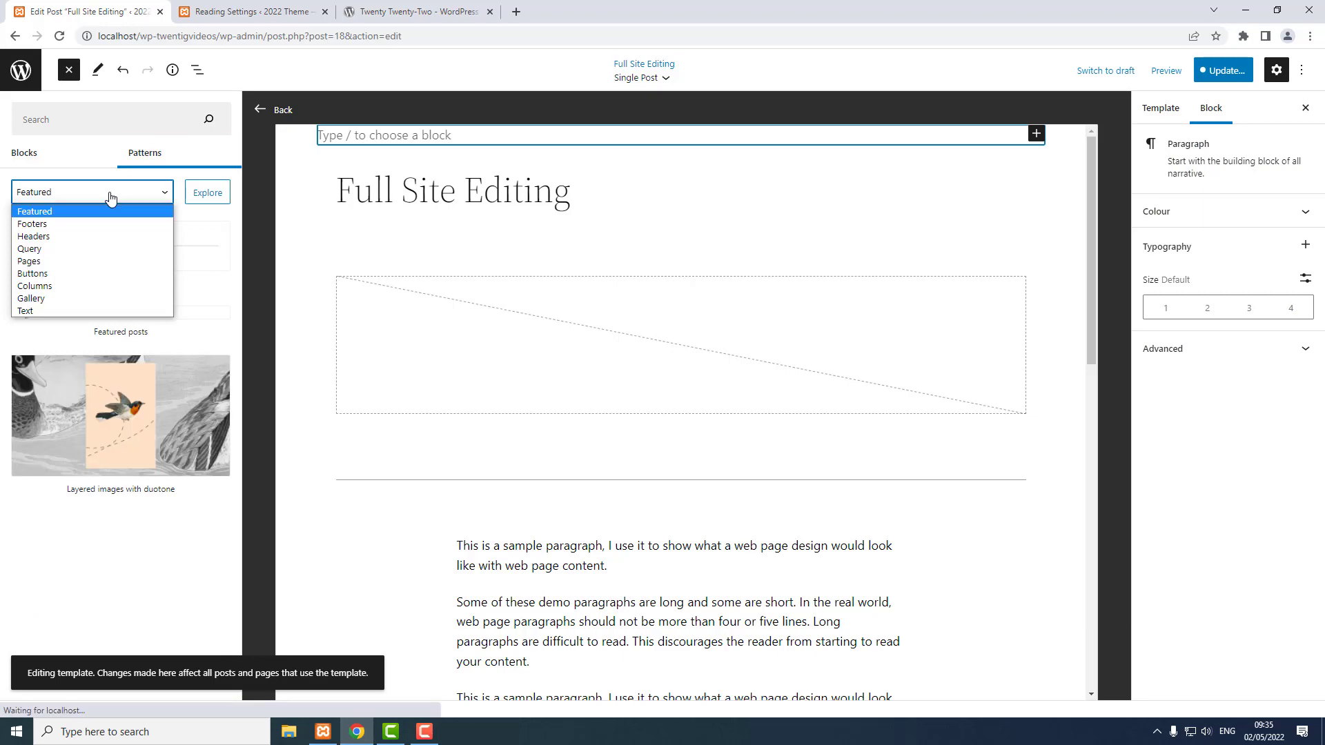
{"action": "left_click", "coordinate": [48, 237]}
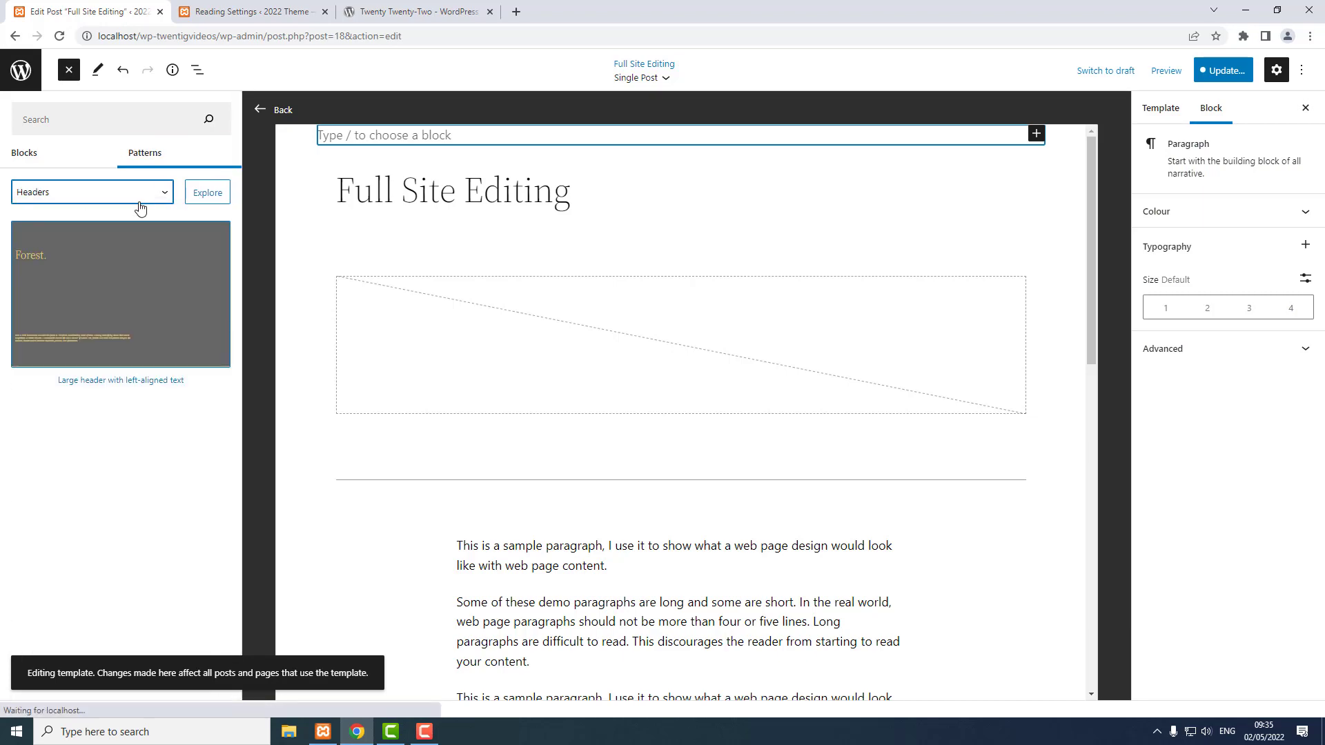
{"action": "left_click", "coordinate": [197, 196]}
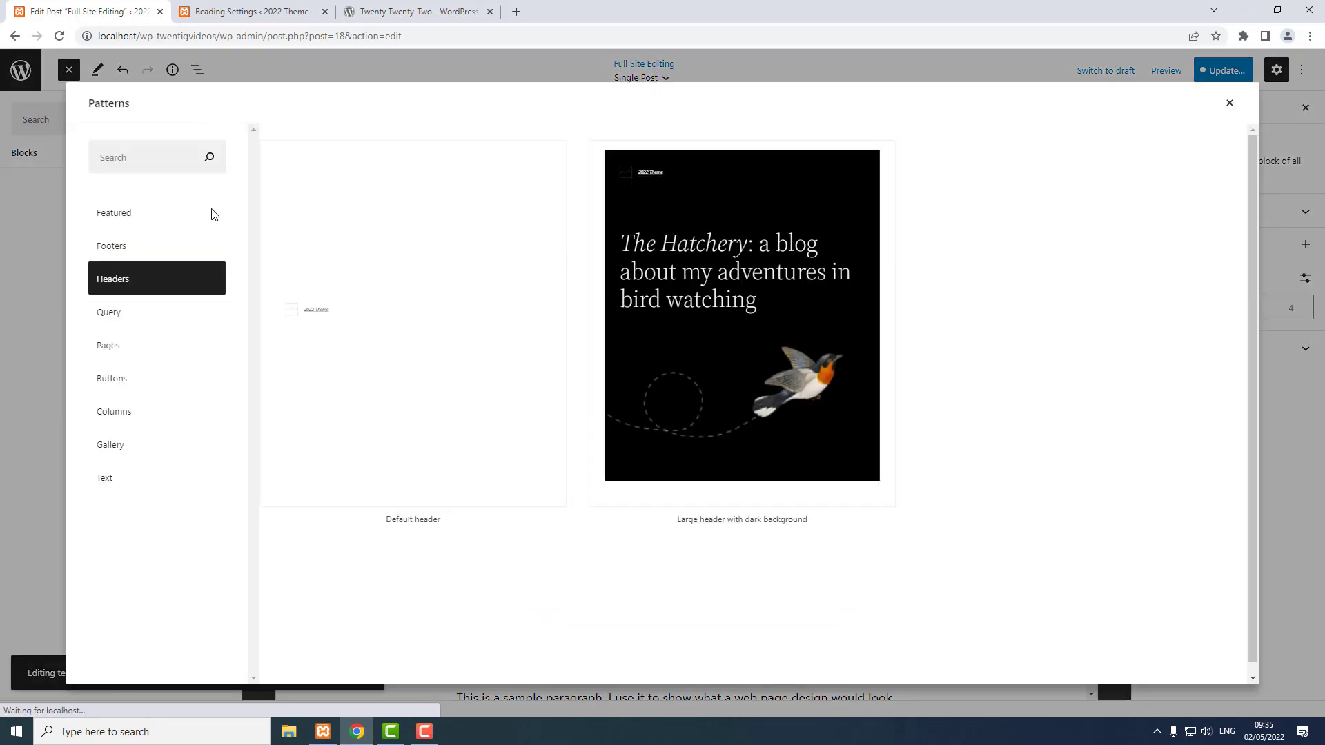
{"action": "scroll", "coordinate": [401, 282], "scroll_direction": "down", "scroll_amount": 4}
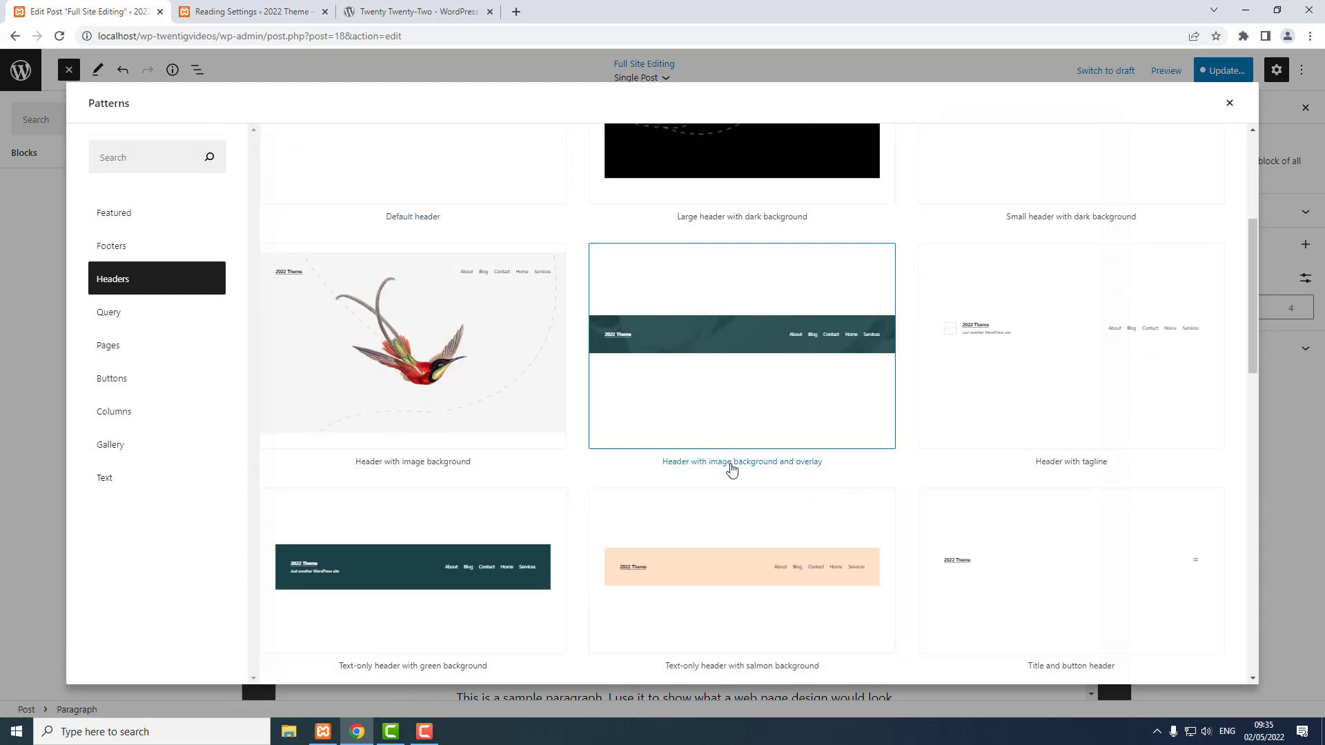
{"action": "left_click", "coordinate": [716, 330]}
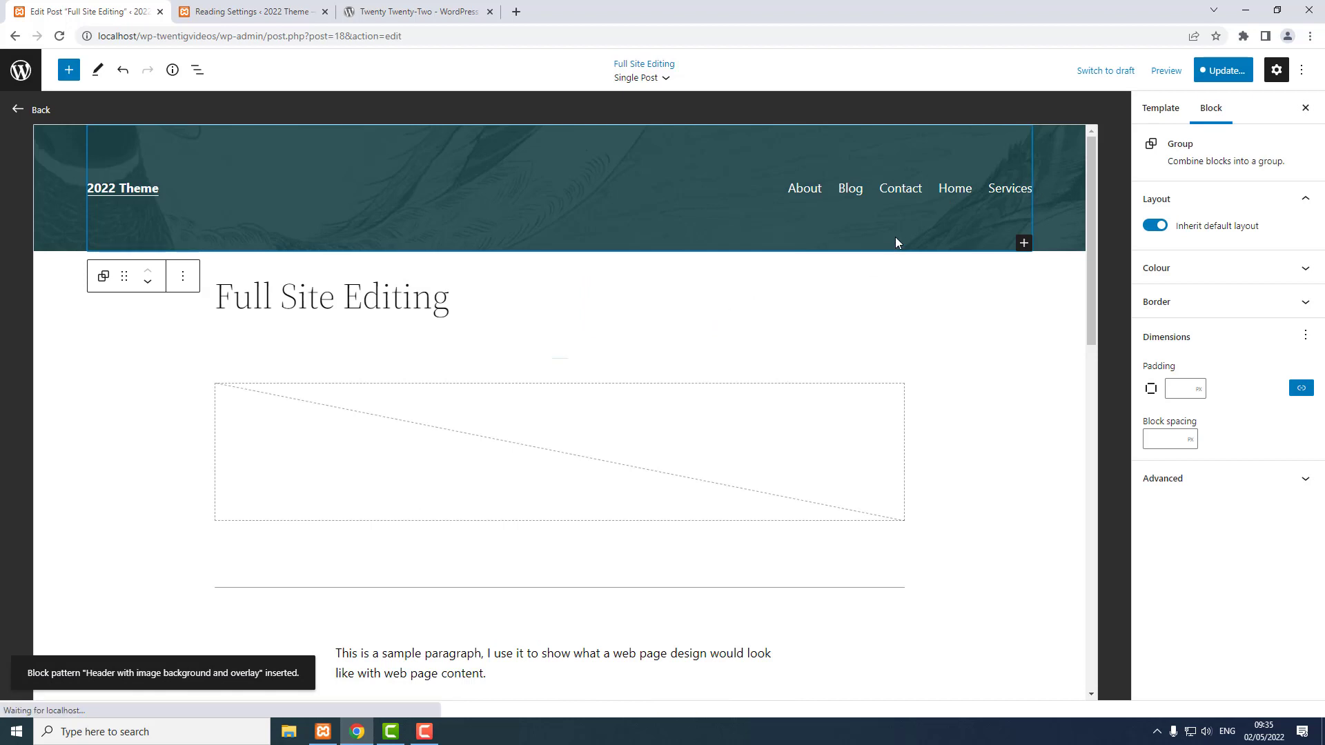
Switch the new header's navigation block to My Main Menu
{"action": "left_click", "coordinate": [910, 192]}
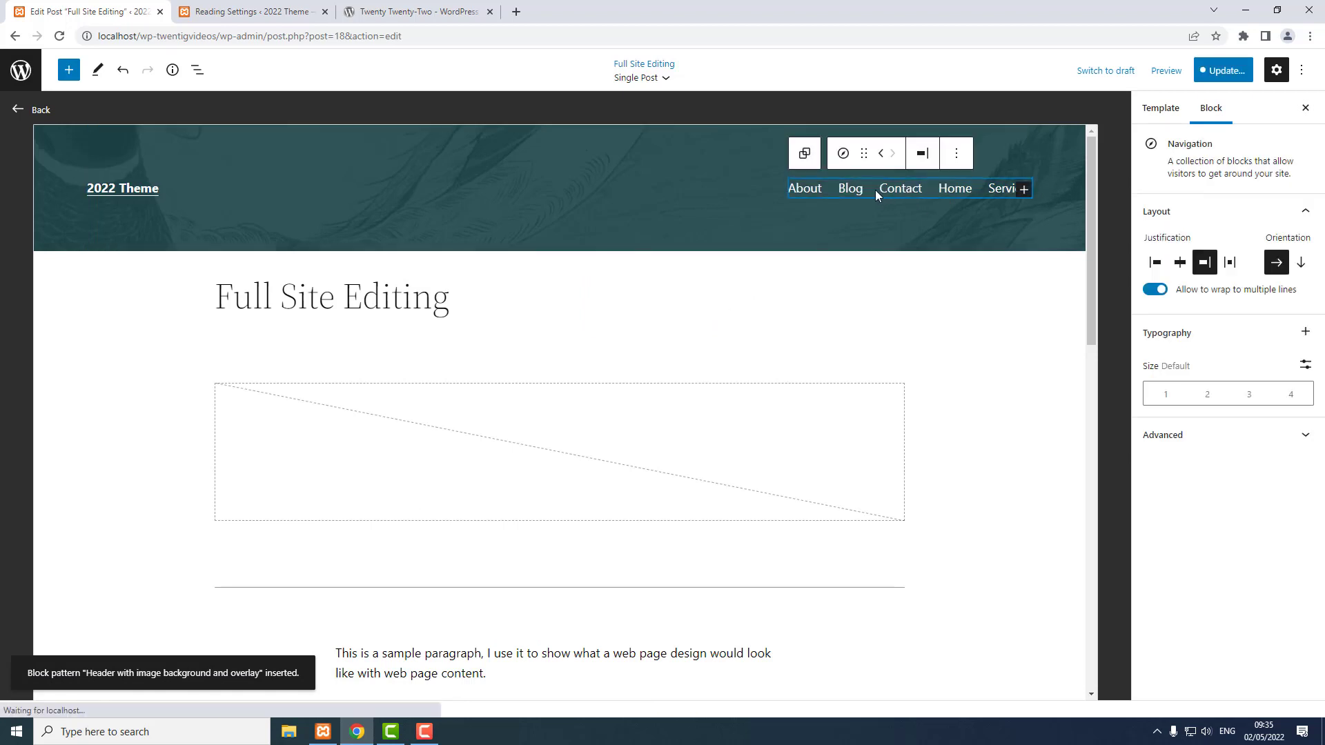
{"action": "left_click", "coordinate": [949, 156]}
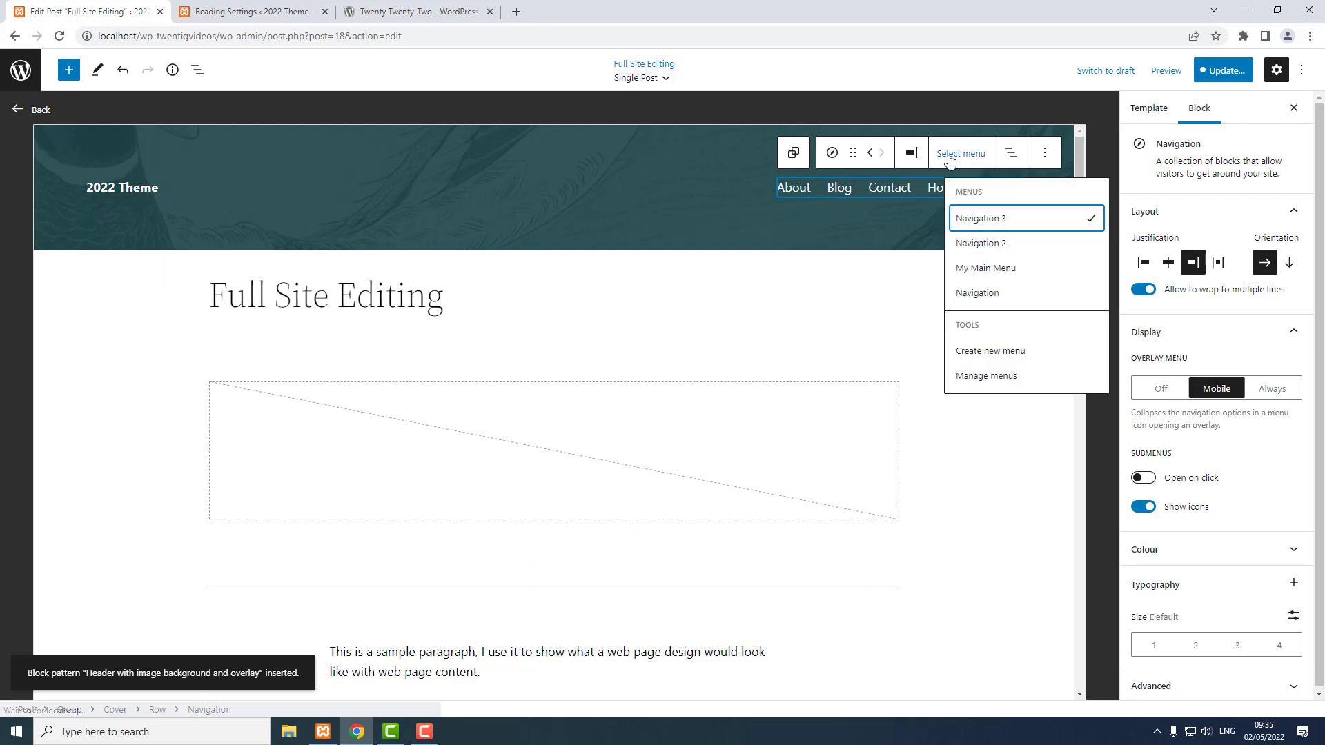
{"action": "left_click", "coordinate": [1018, 270]}
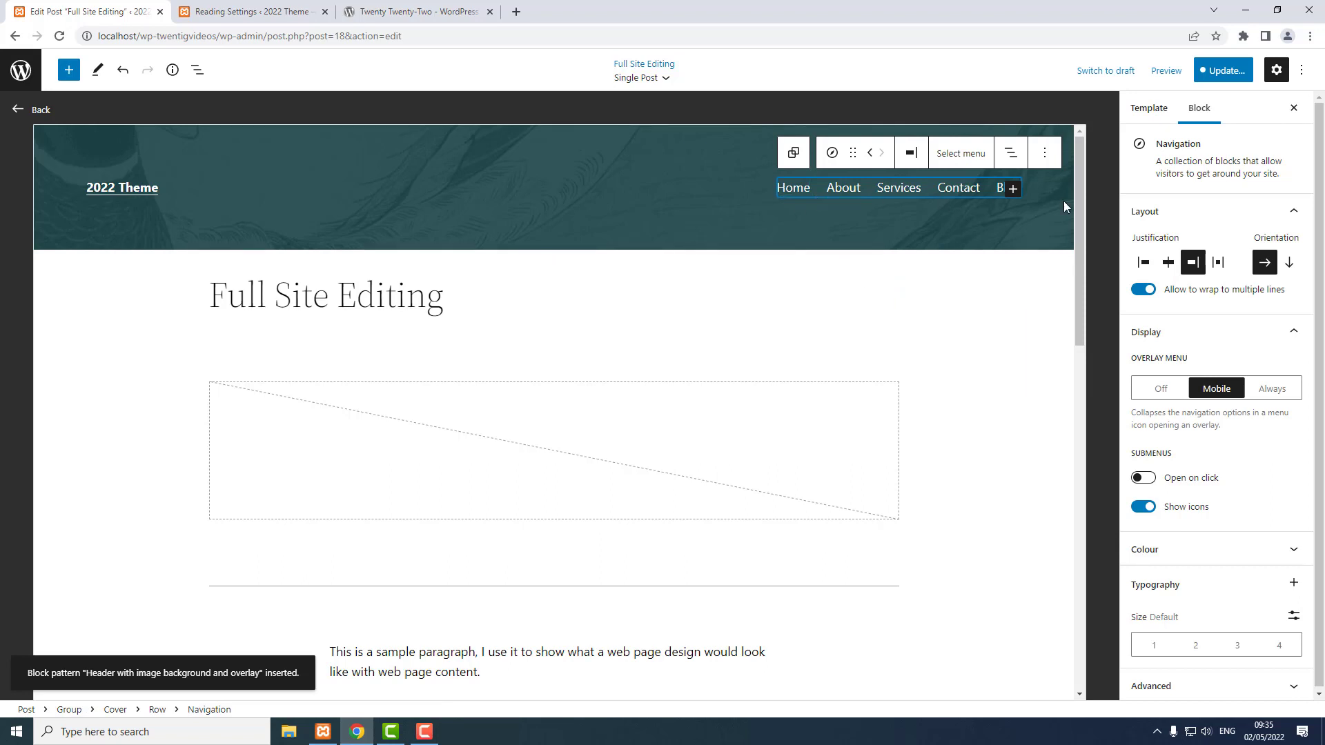
Save the Single Post template and go back to the admin Posts list
{"action": "left_click", "coordinate": [1208, 69]}
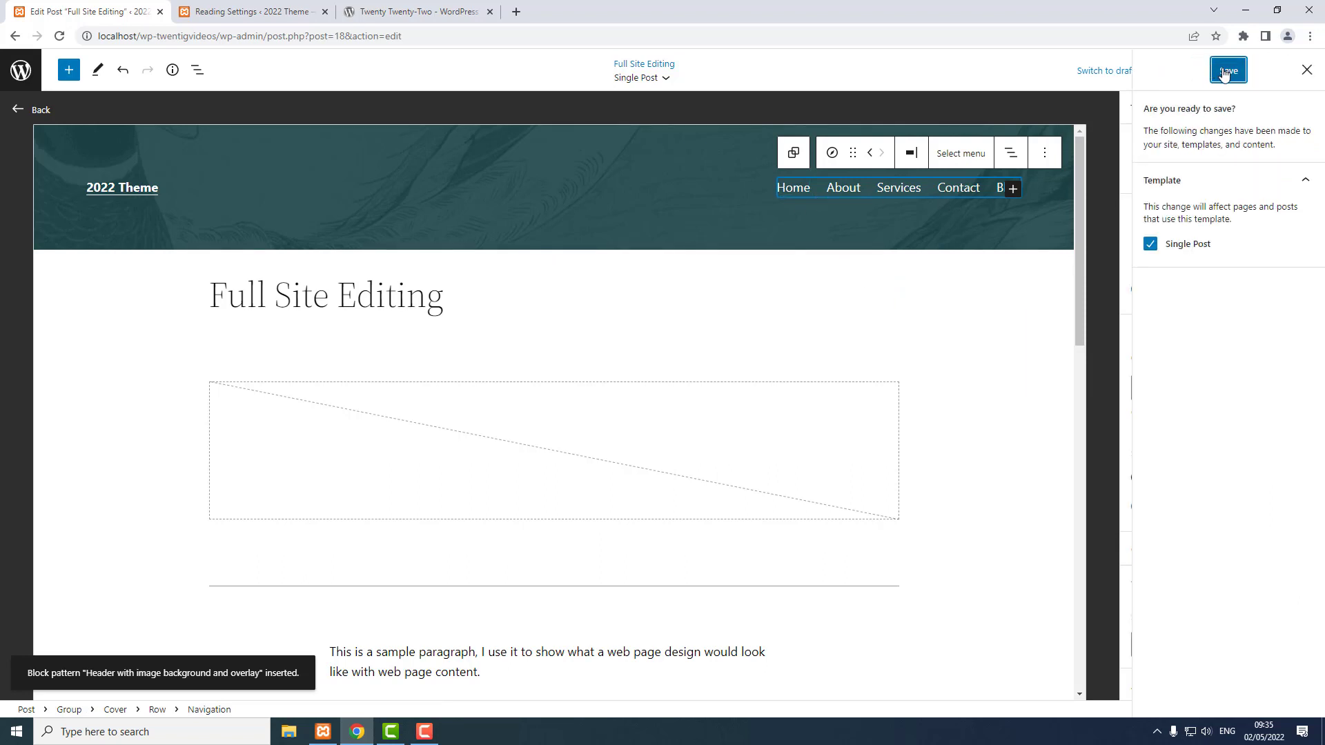
{"action": "left_click", "coordinate": [1224, 71]}
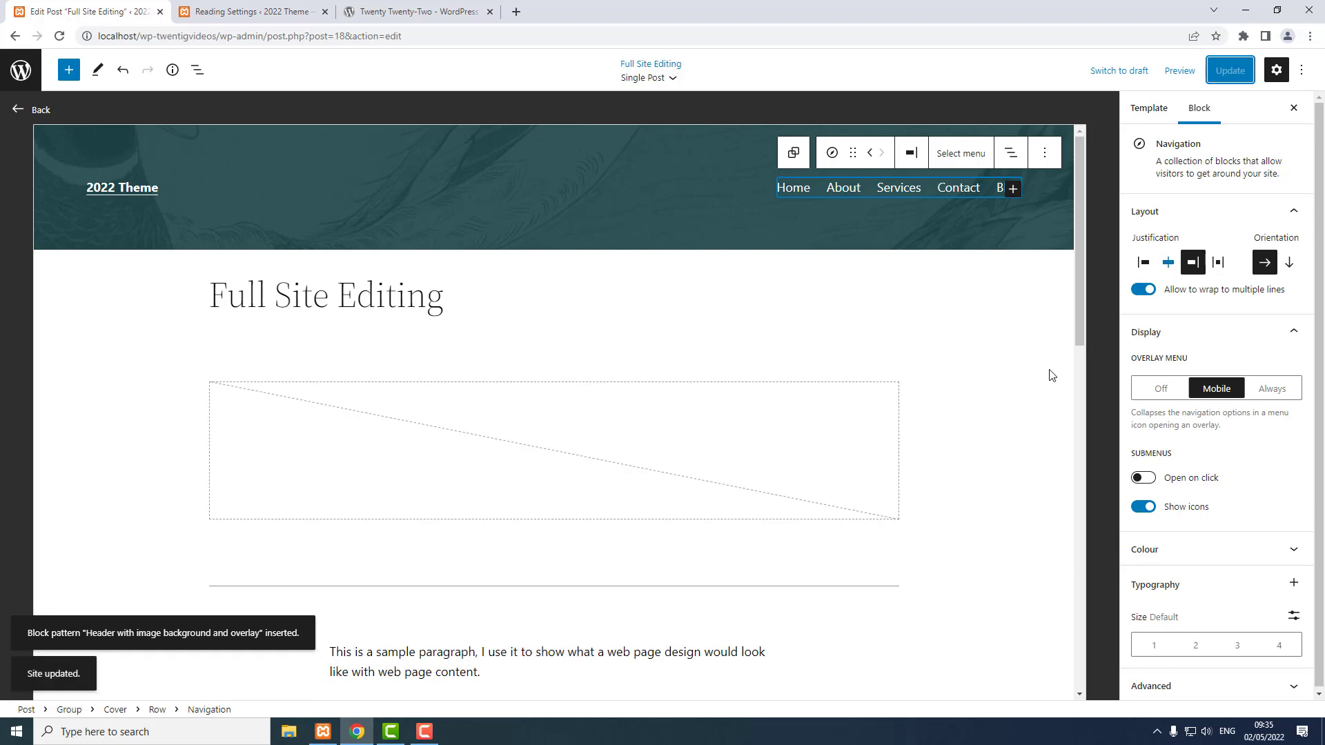
{"action": "left_click", "coordinate": [21, 69]}
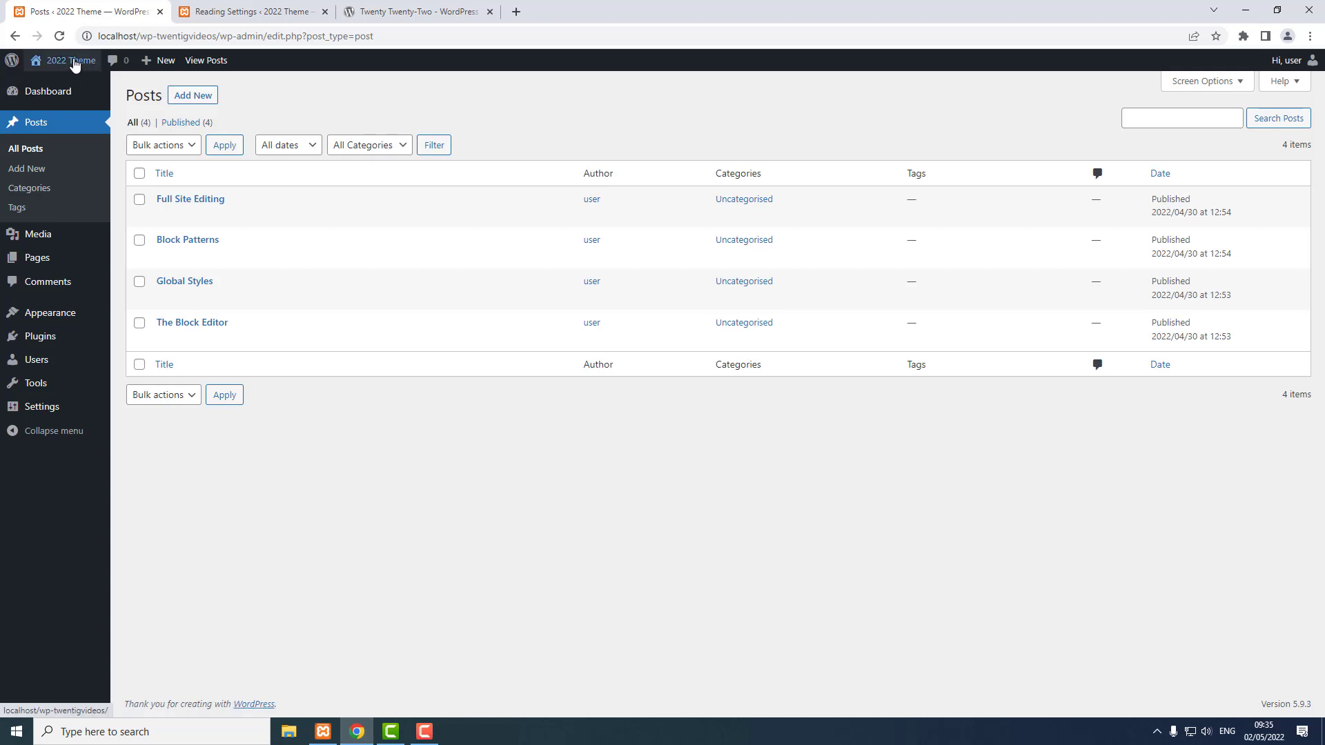
Check the Blog page, Full Site Editing post and Home on the live site, then edit Home
{"action": "mouse_move", "coordinate": [73, 64]}
{"action": "left_click", "coordinate": [41, 86]}
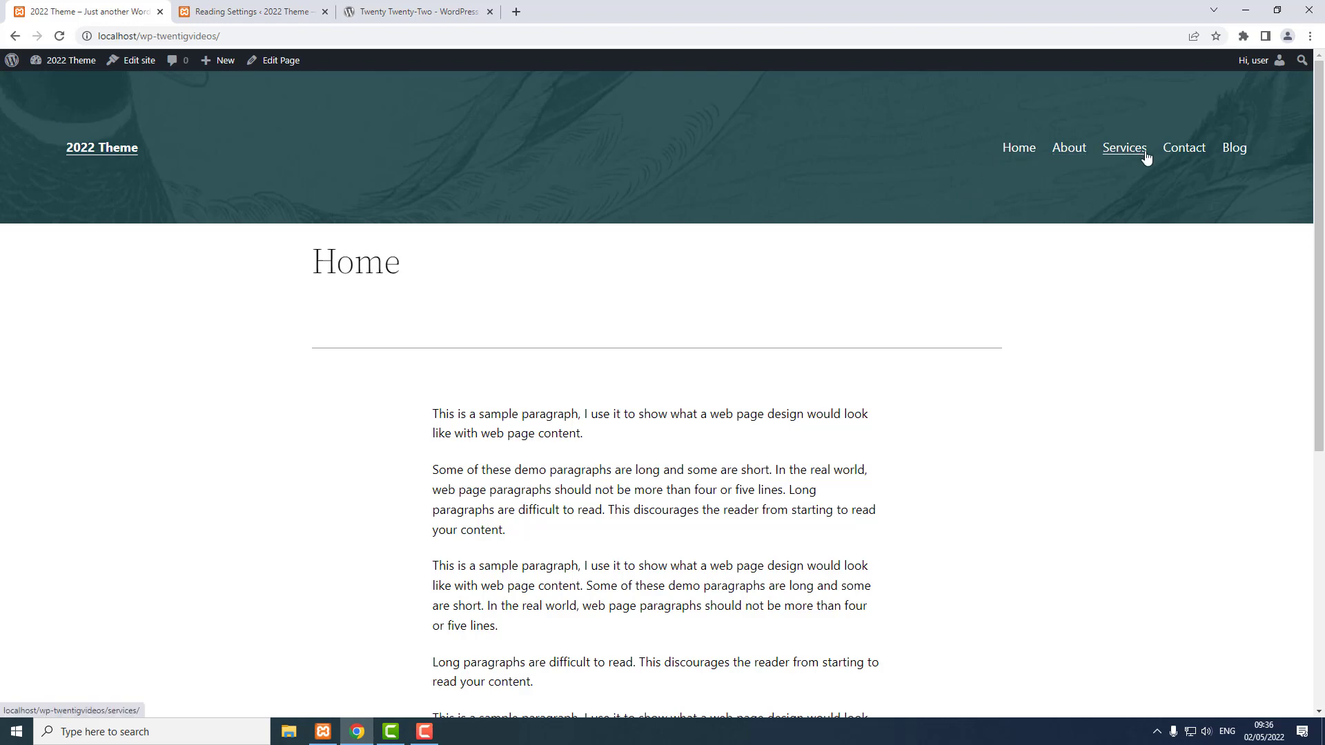
{"action": "left_click", "coordinate": [1234, 150]}
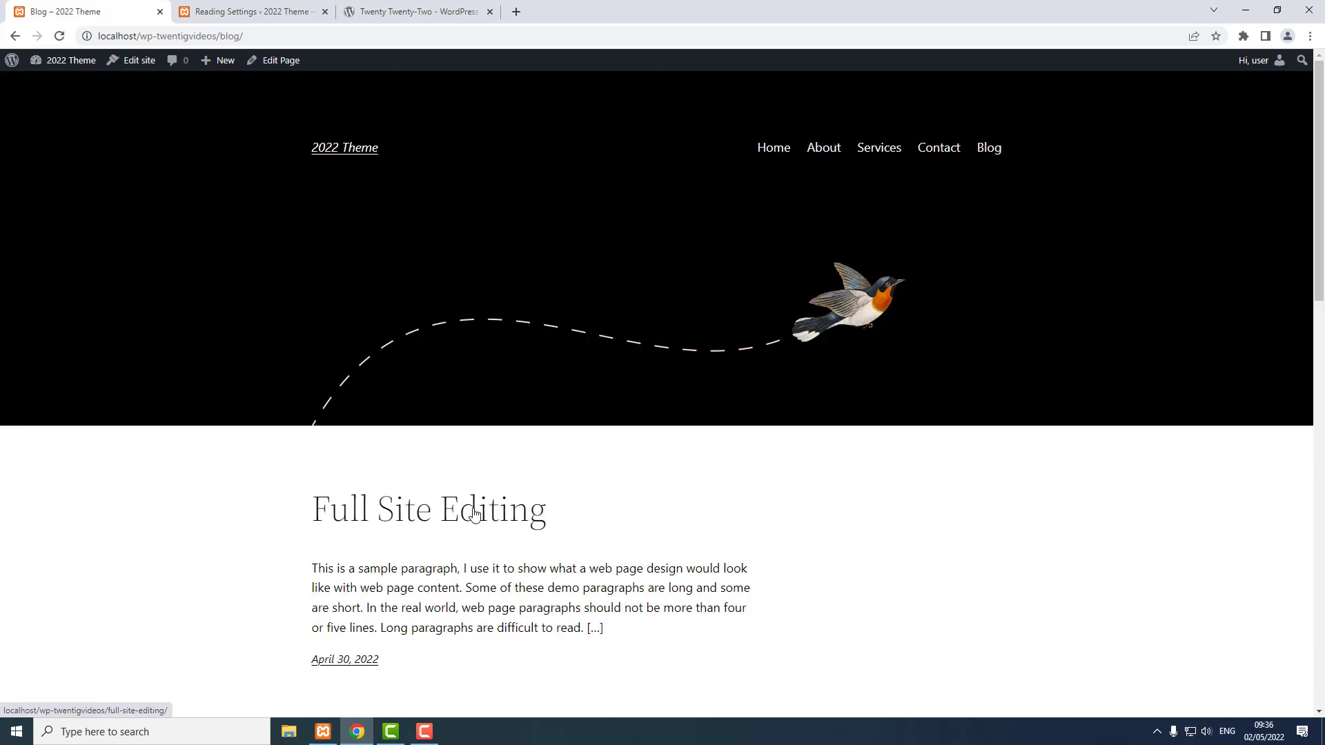
{"action": "left_click", "coordinate": [475, 514]}
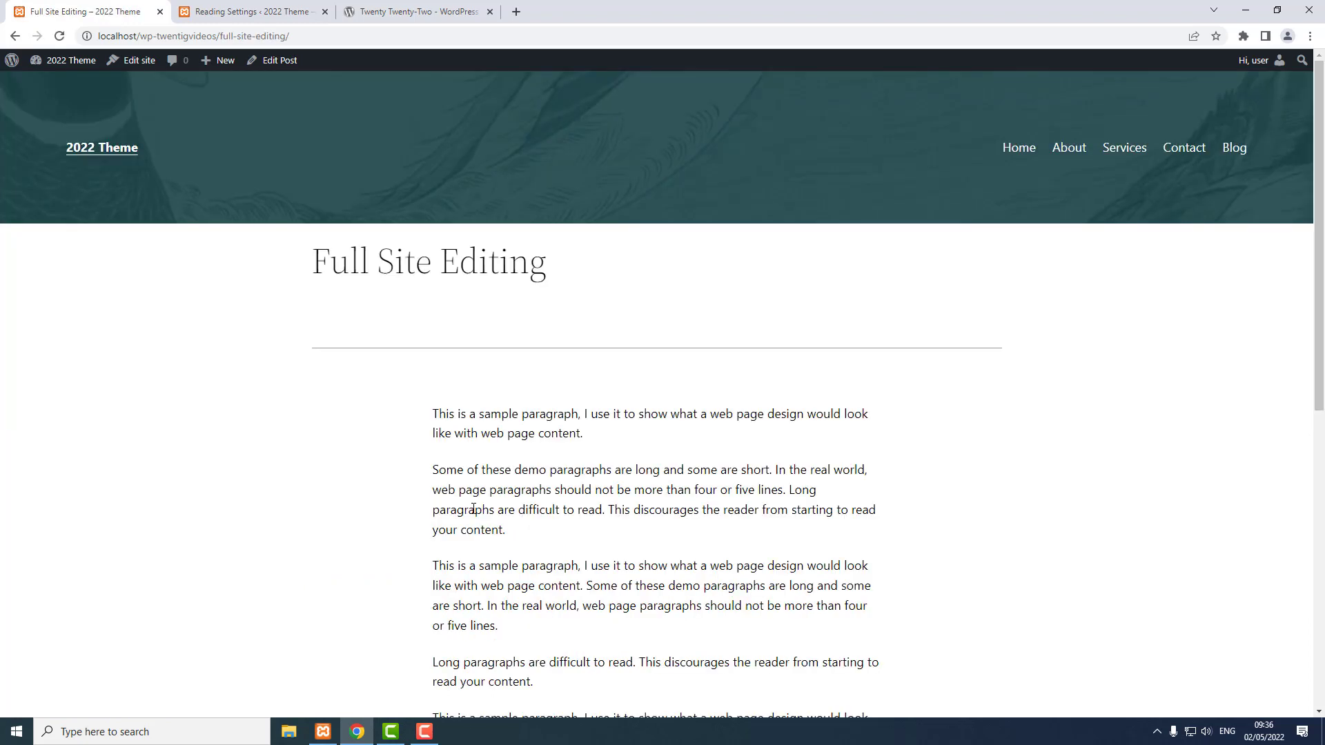
{"action": "left_click", "coordinate": [1024, 156]}
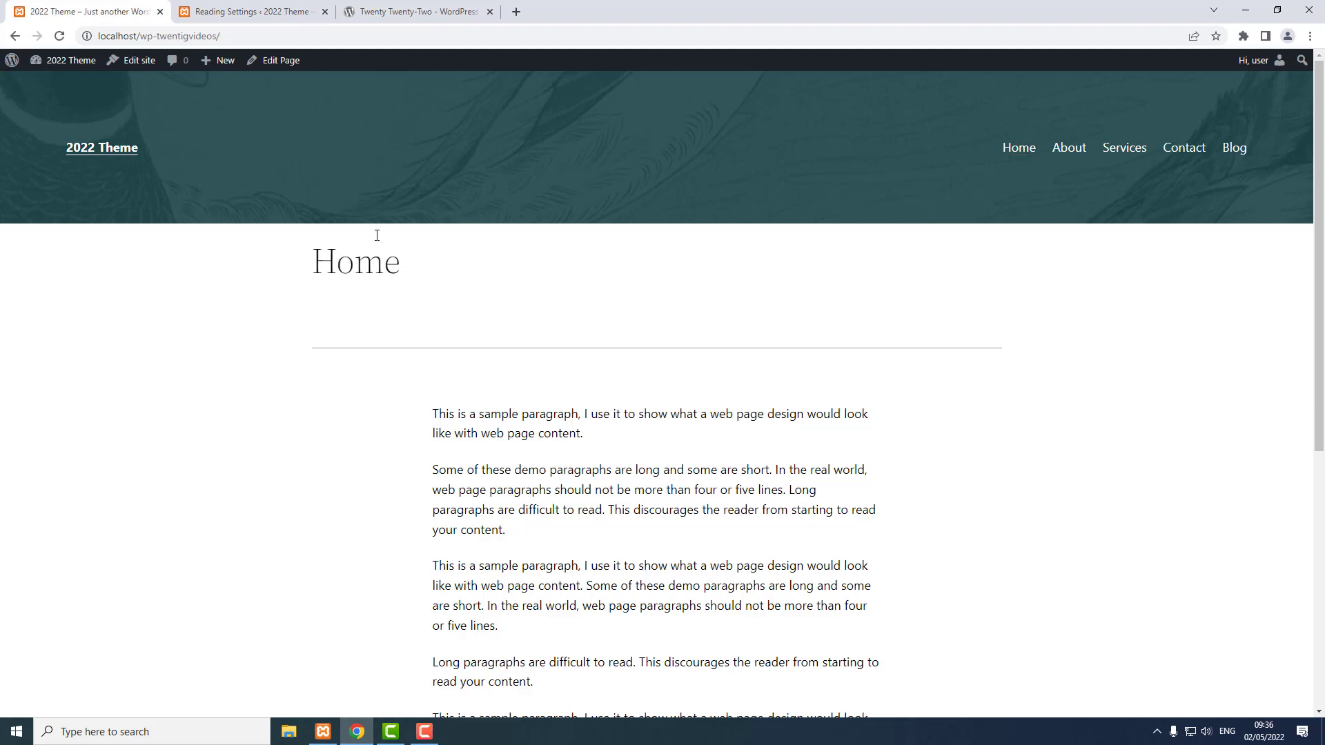
{"action": "left_click", "coordinate": [280, 62]}
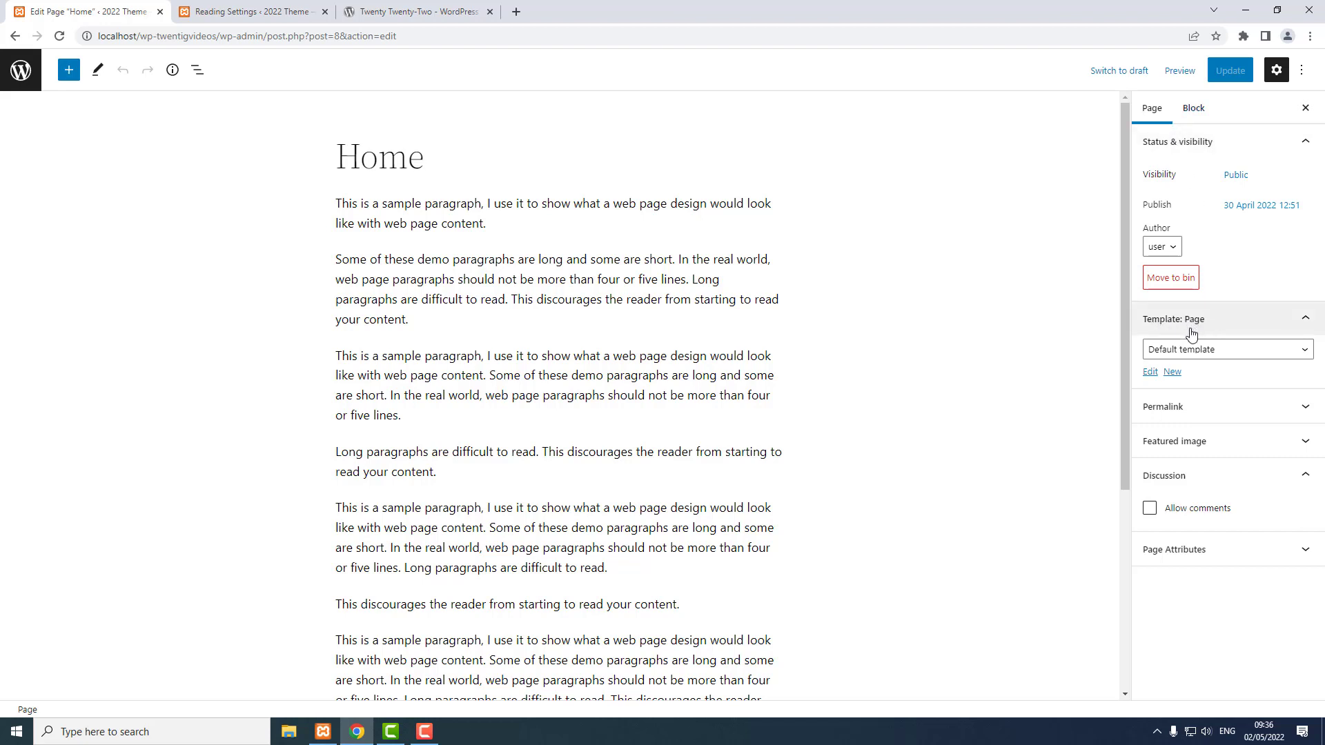
Assign Home the Page (large header) template, update it, and edit that template's large header
{"action": "left_click", "coordinate": [1188, 352]}
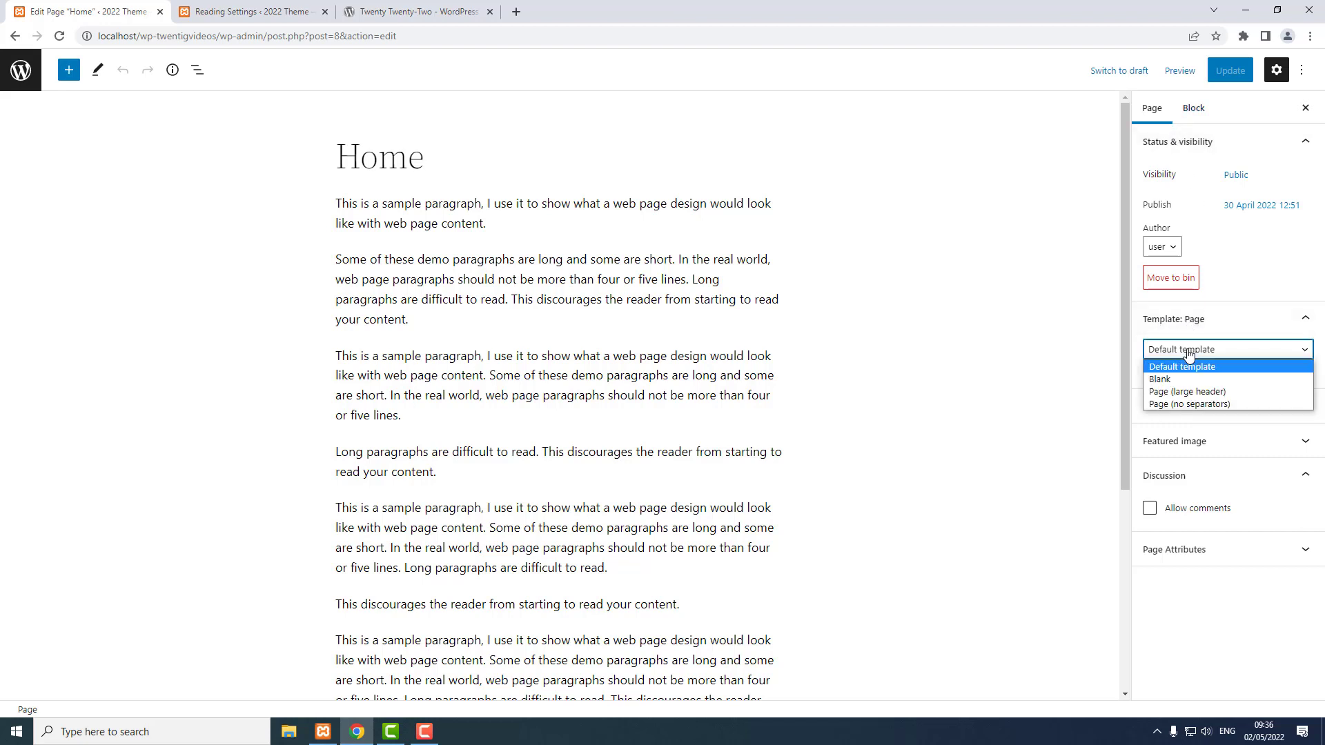
{"action": "left_click", "coordinate": [1233, 391]}
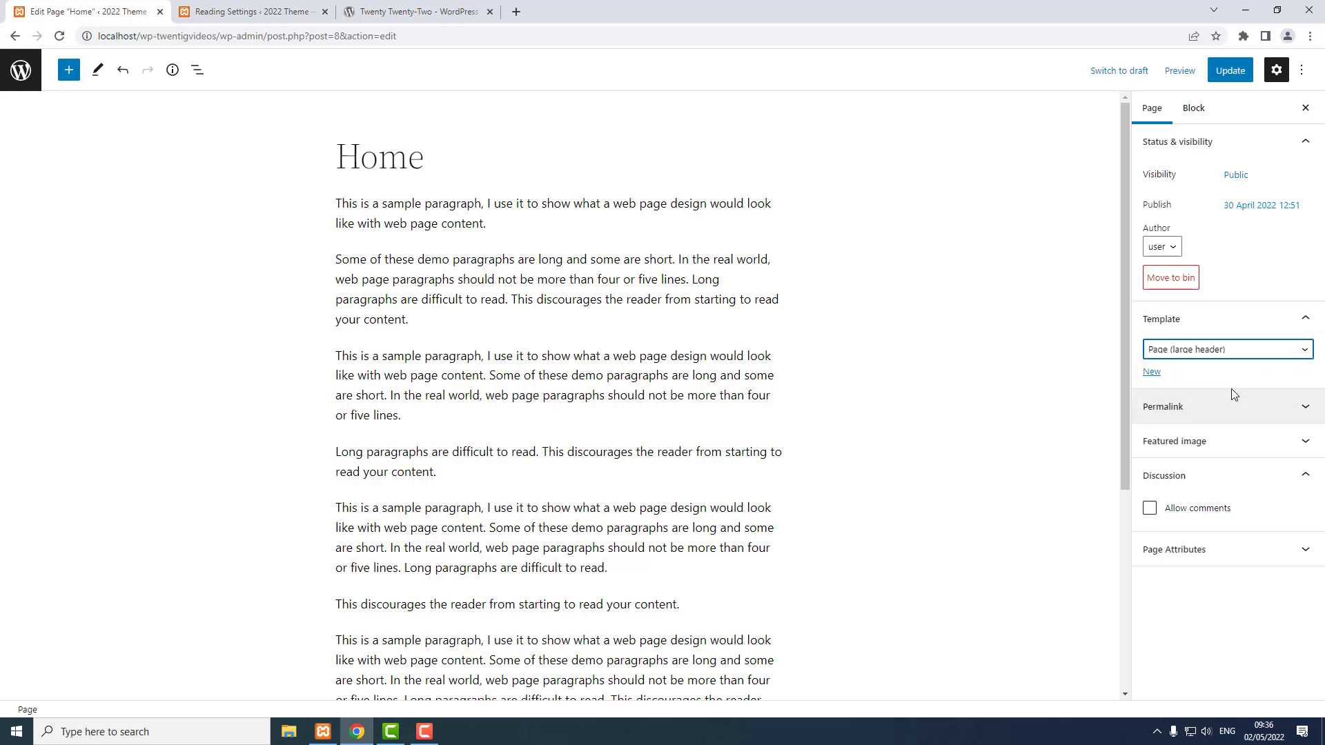
{"action": "left_click", "coordinate": [1219, 74]}
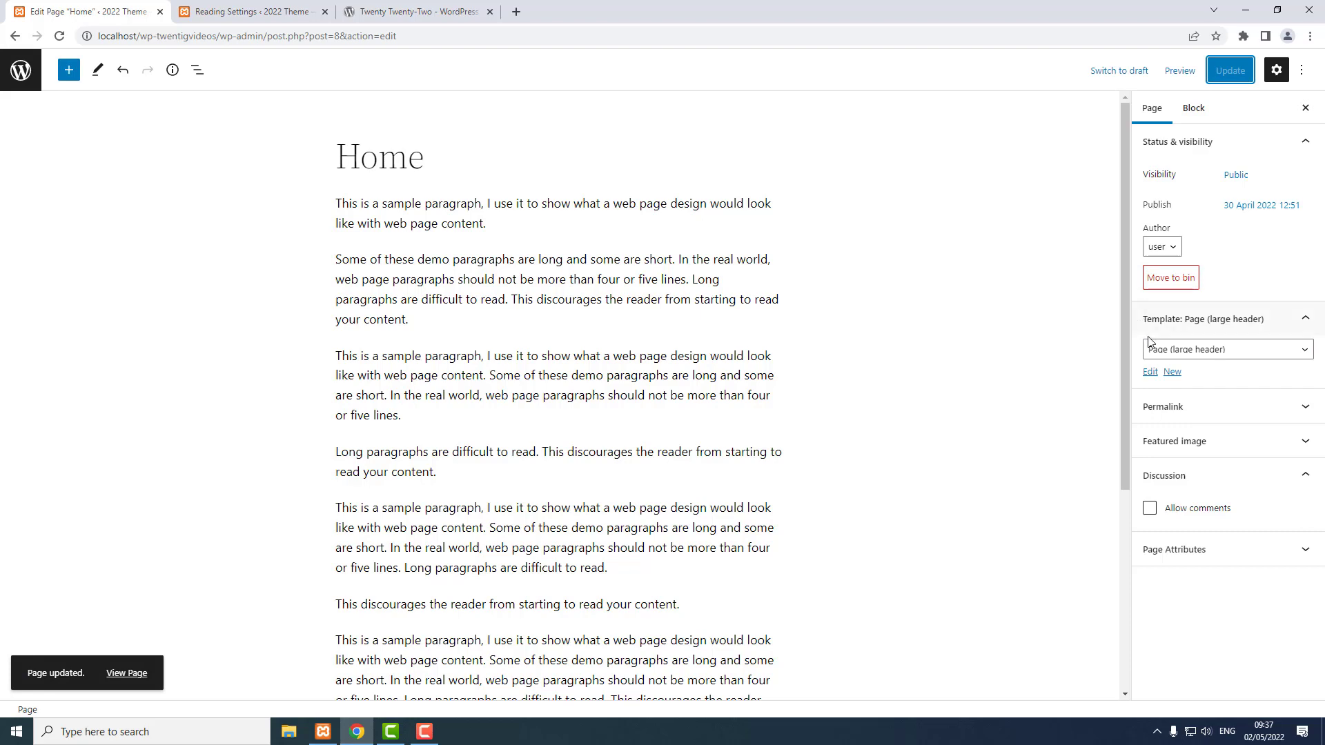
{"action": "left_click", "coordinate": [1150, 373]}
{"action": "left_click", "coordinate": [473, 404]}
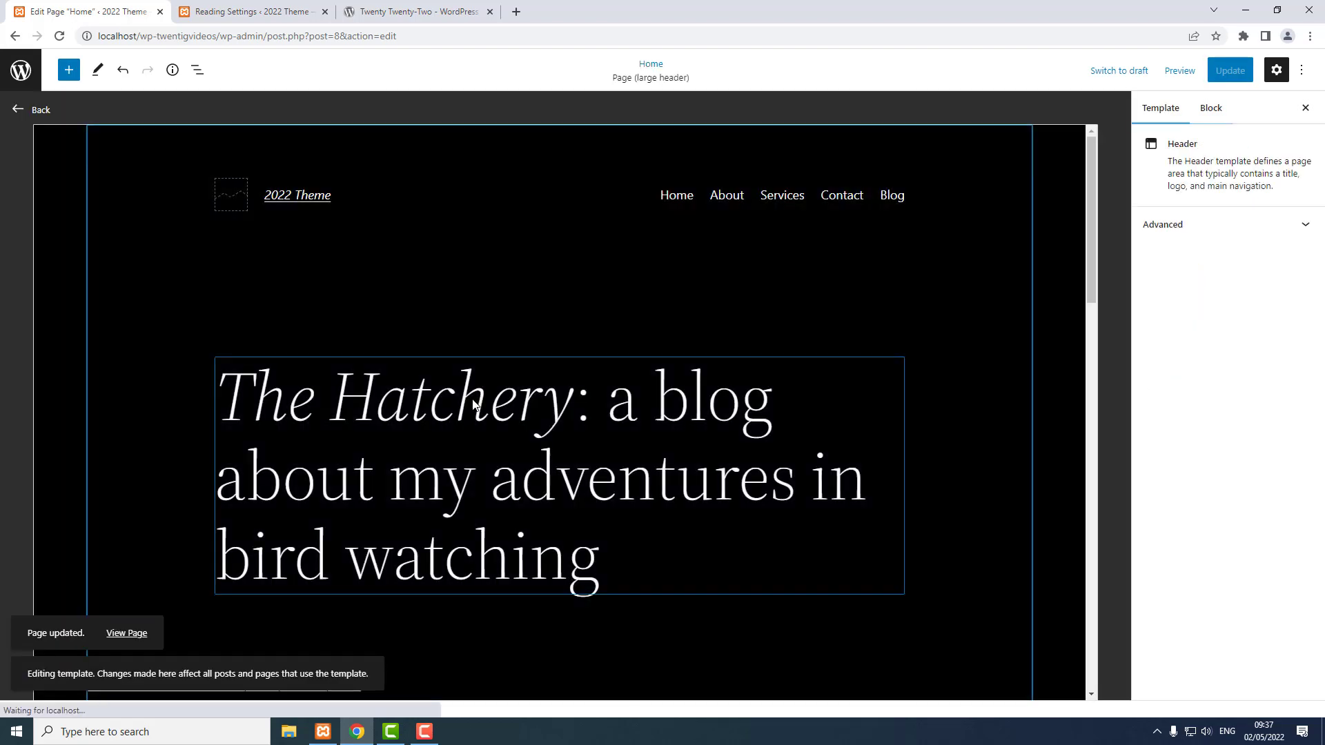
Replace the bird-watching heading text with 'This is my homepage intro text.'
{"action": "double_click", "coordinate": [470, 404]}
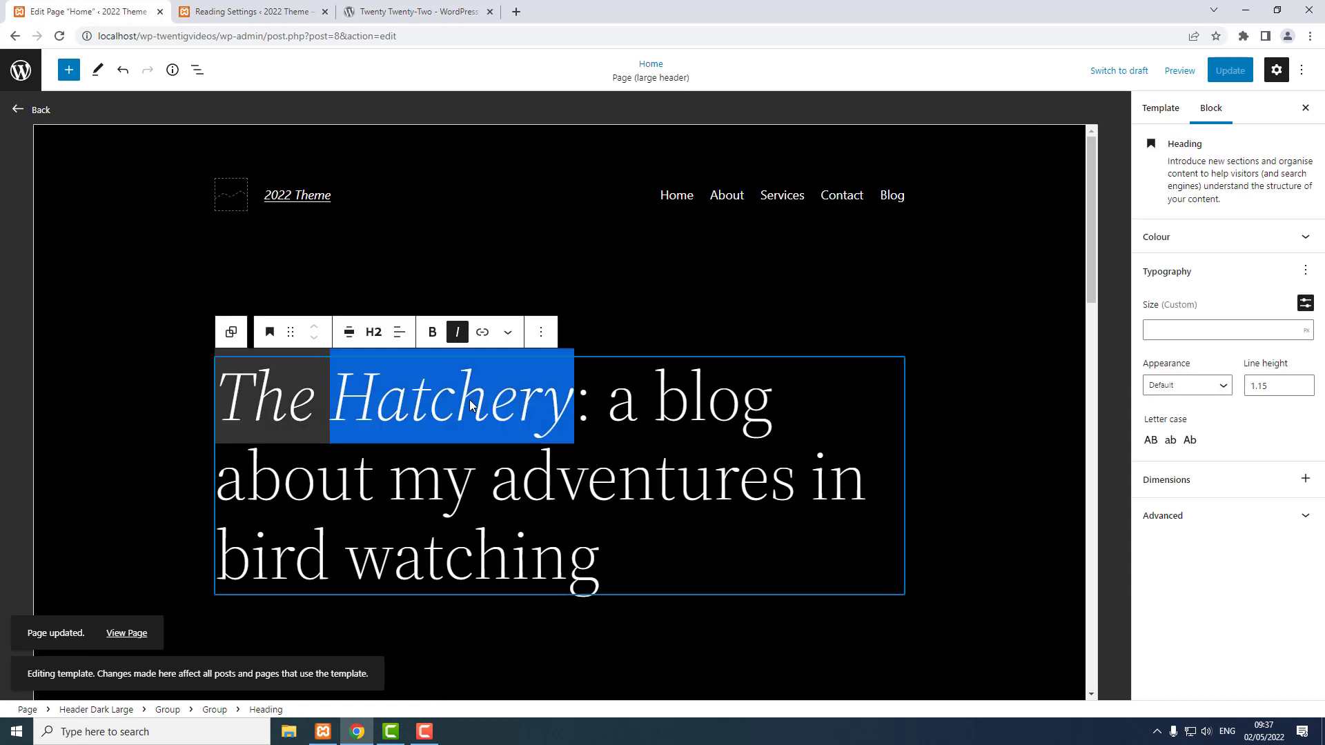
{"action": "key", "text": "ctrl+End"}
{"action": "left_click_drag", "start_coordinate": [600, 555], "coordinate": [224, 403]}
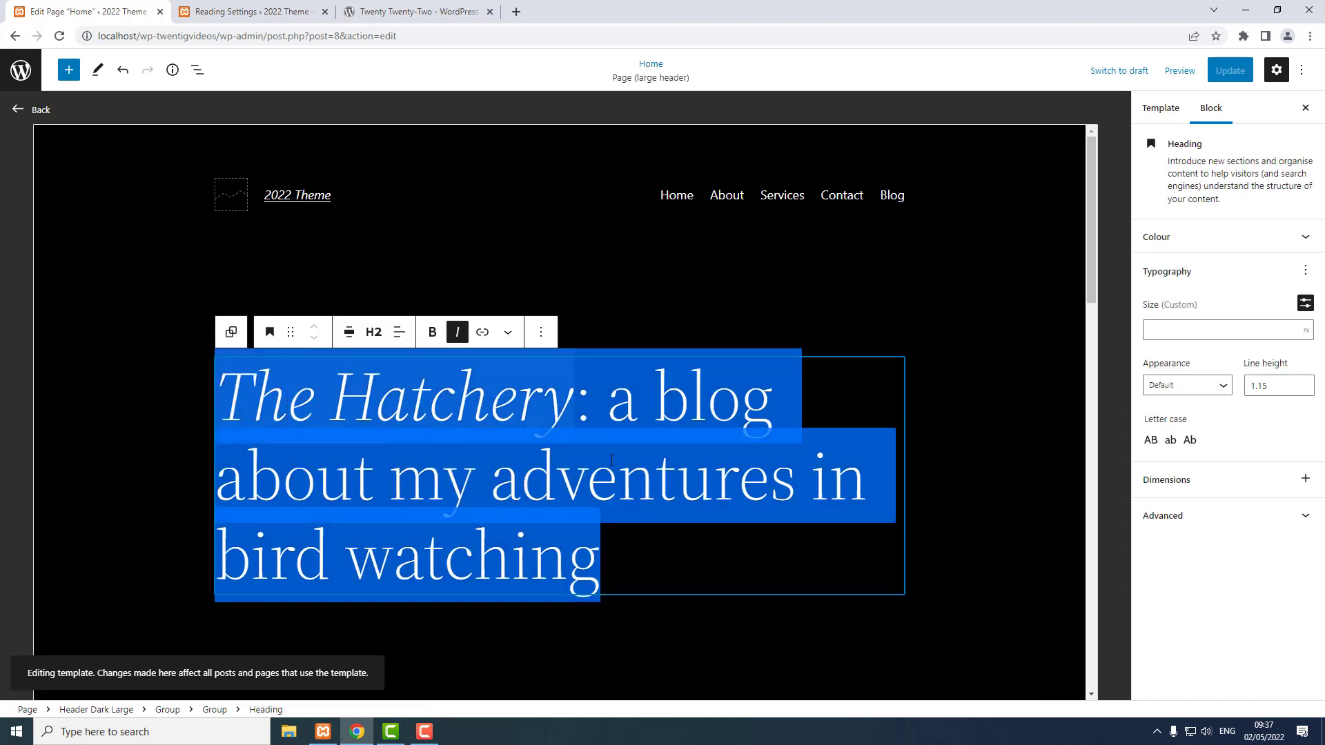
{"action": "type", "text": "This"}
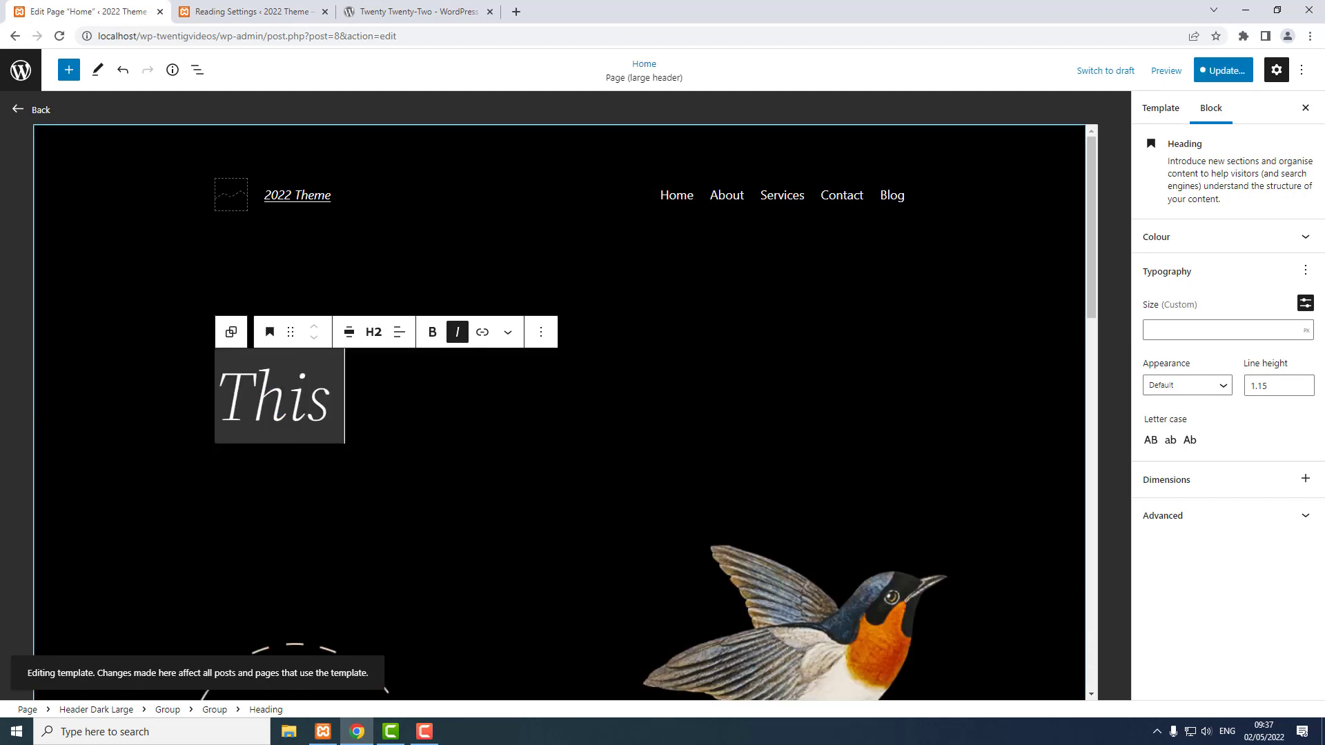
{"action": "type", "text": " is my ho"}
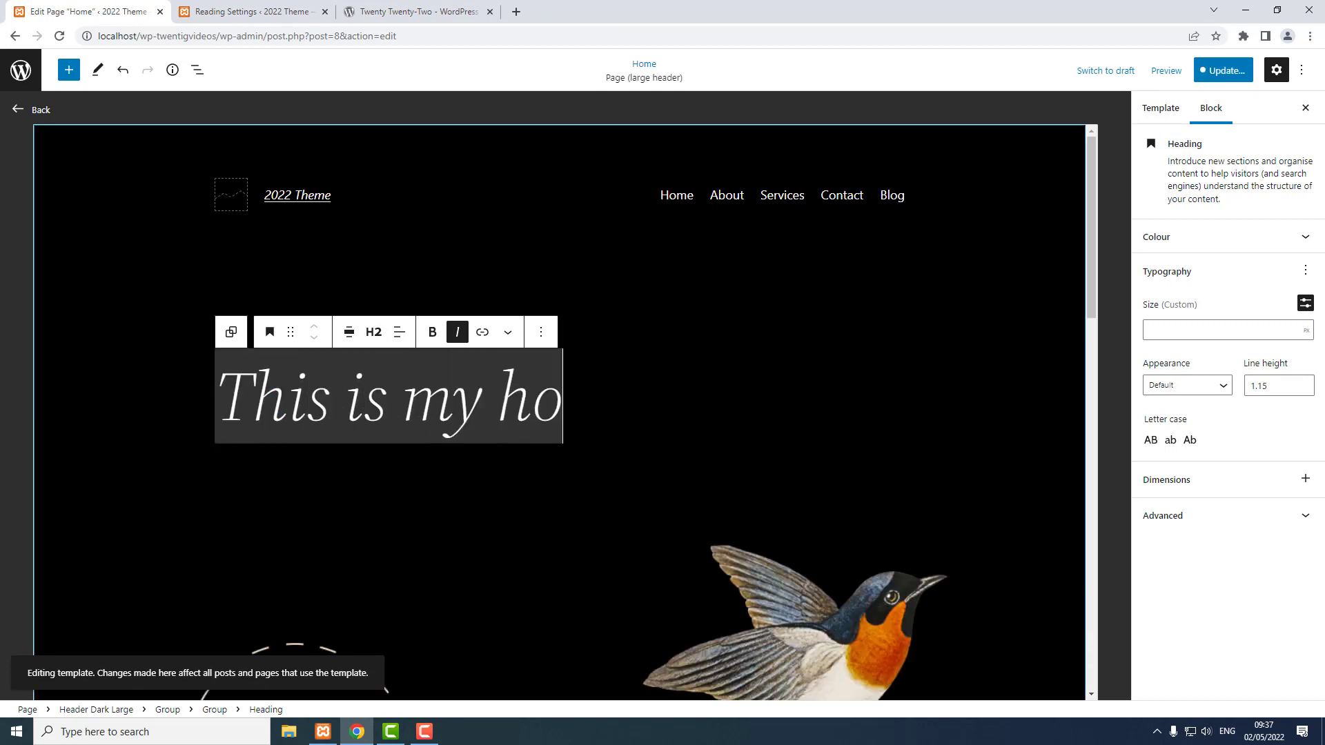
{"action": "type", "text": "mepage"}
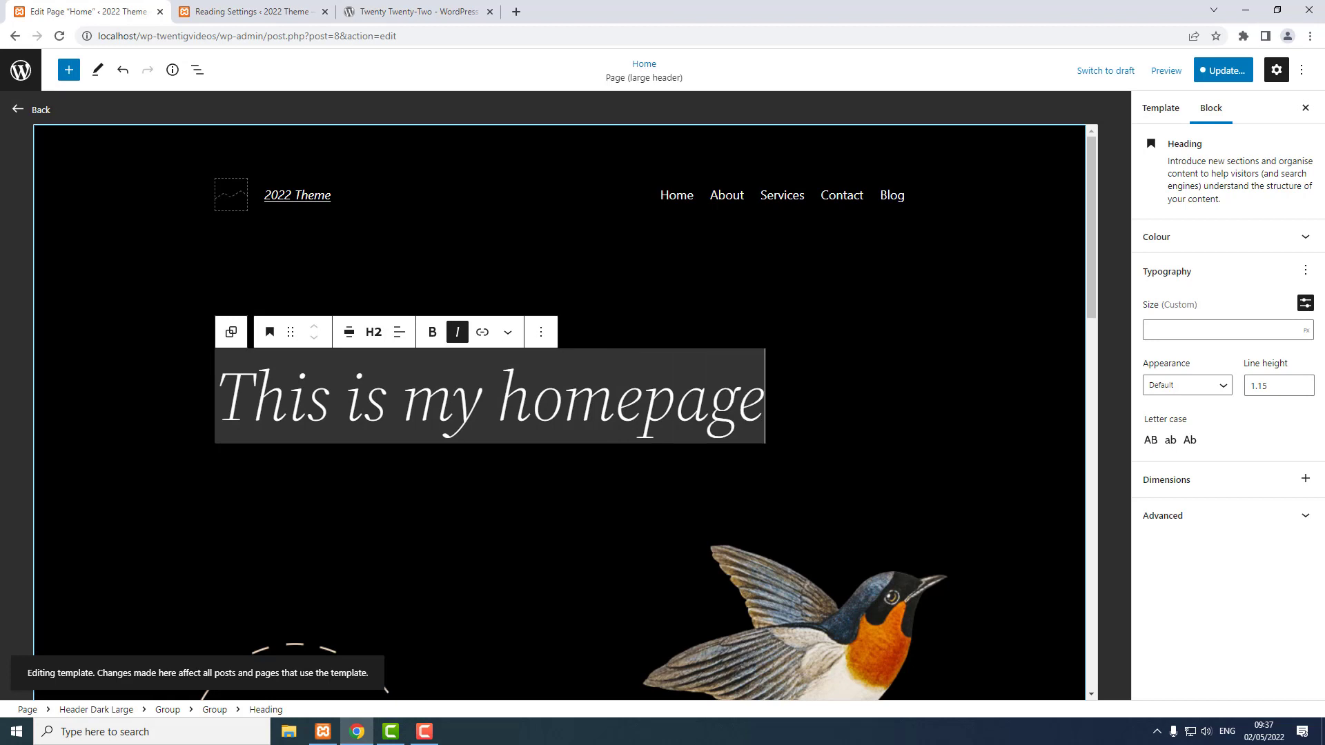
{"action": "type", "text": " int"}
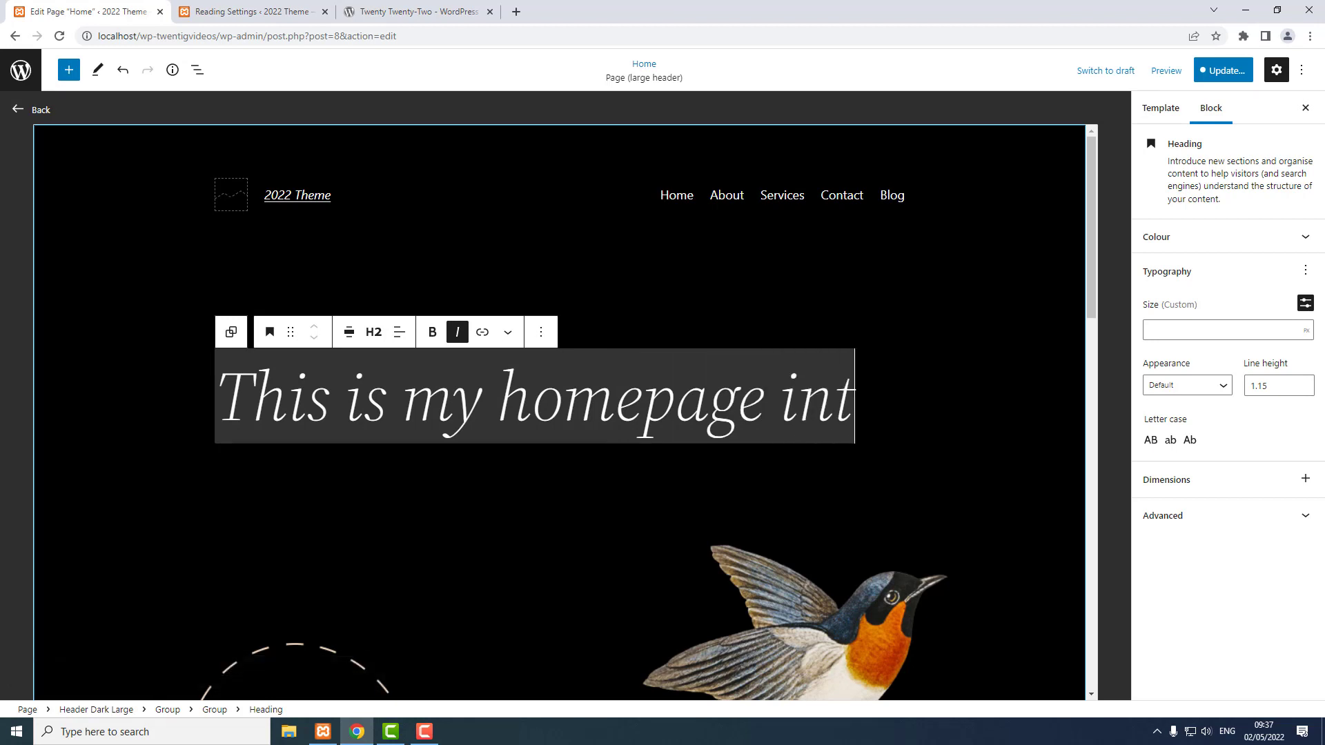
{"action": "type", "text": "ro text"}
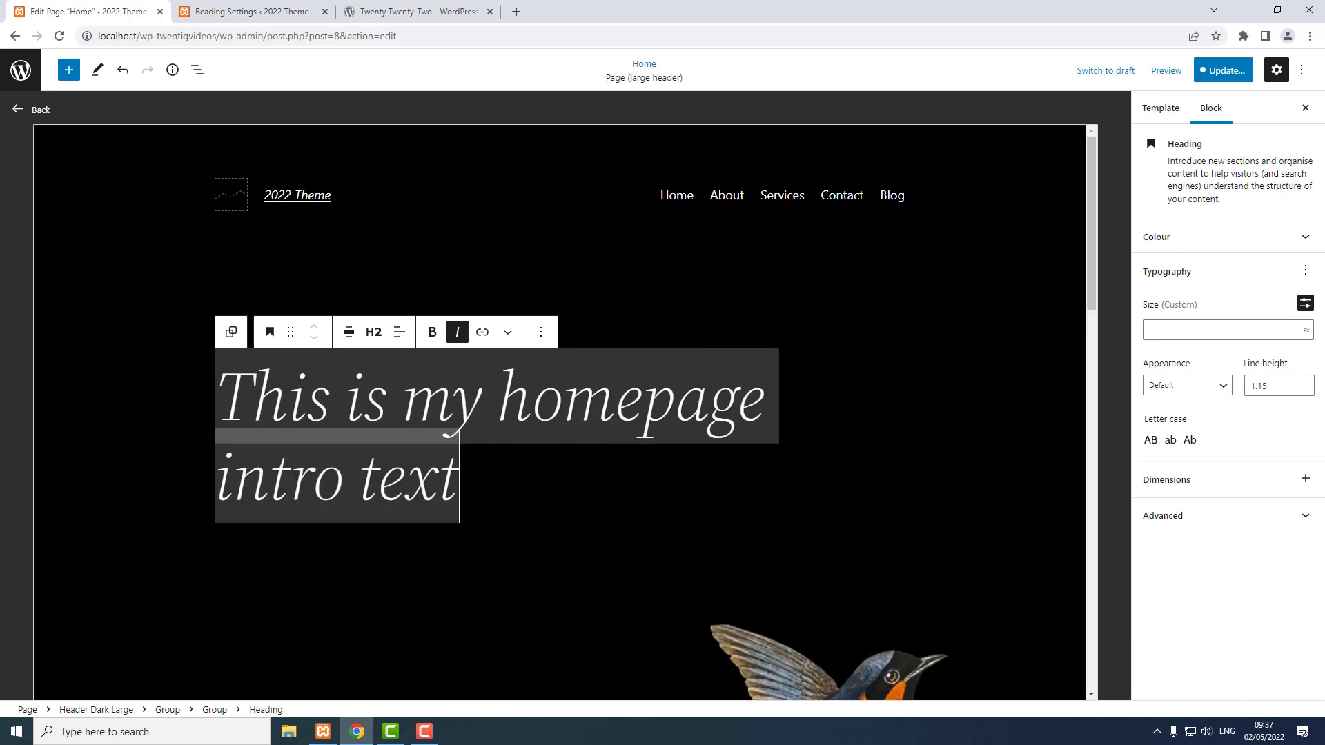
{"action": "type", "text": "."}
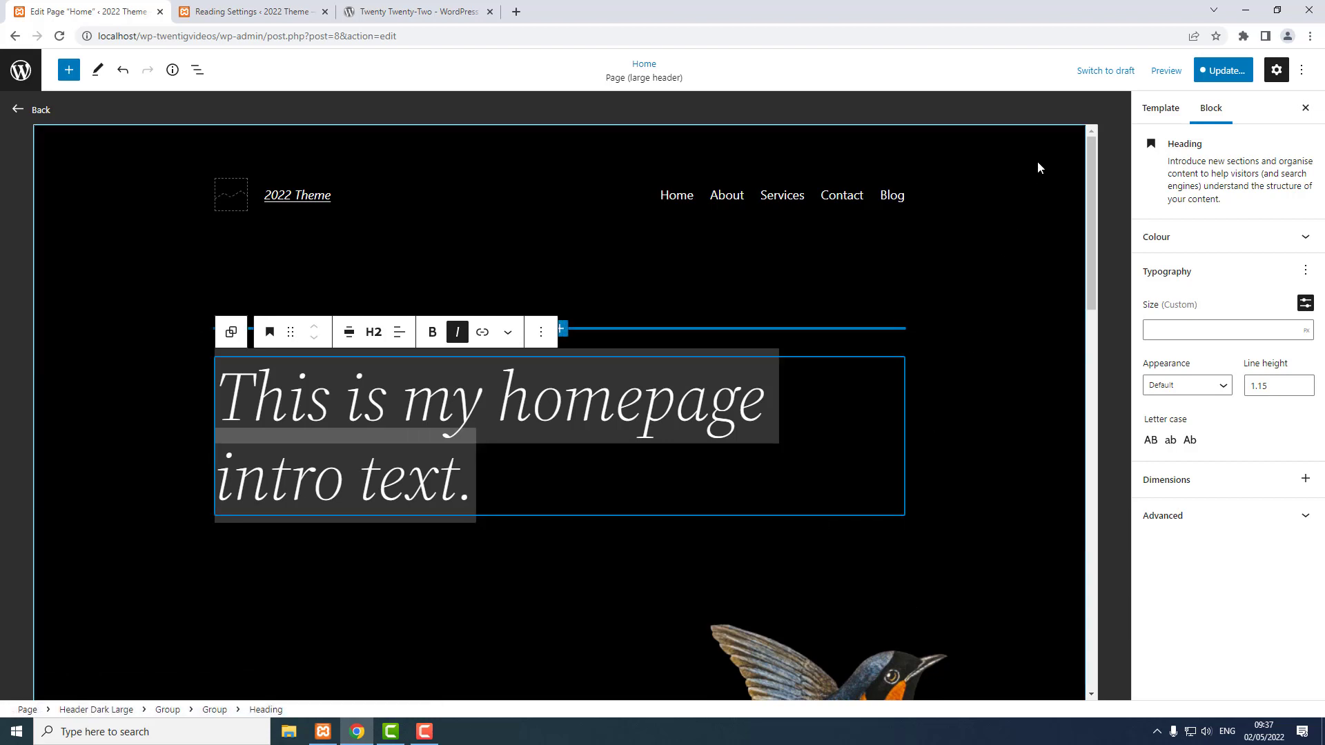
{"action": "left_click", "coordinate": [892, 195]}
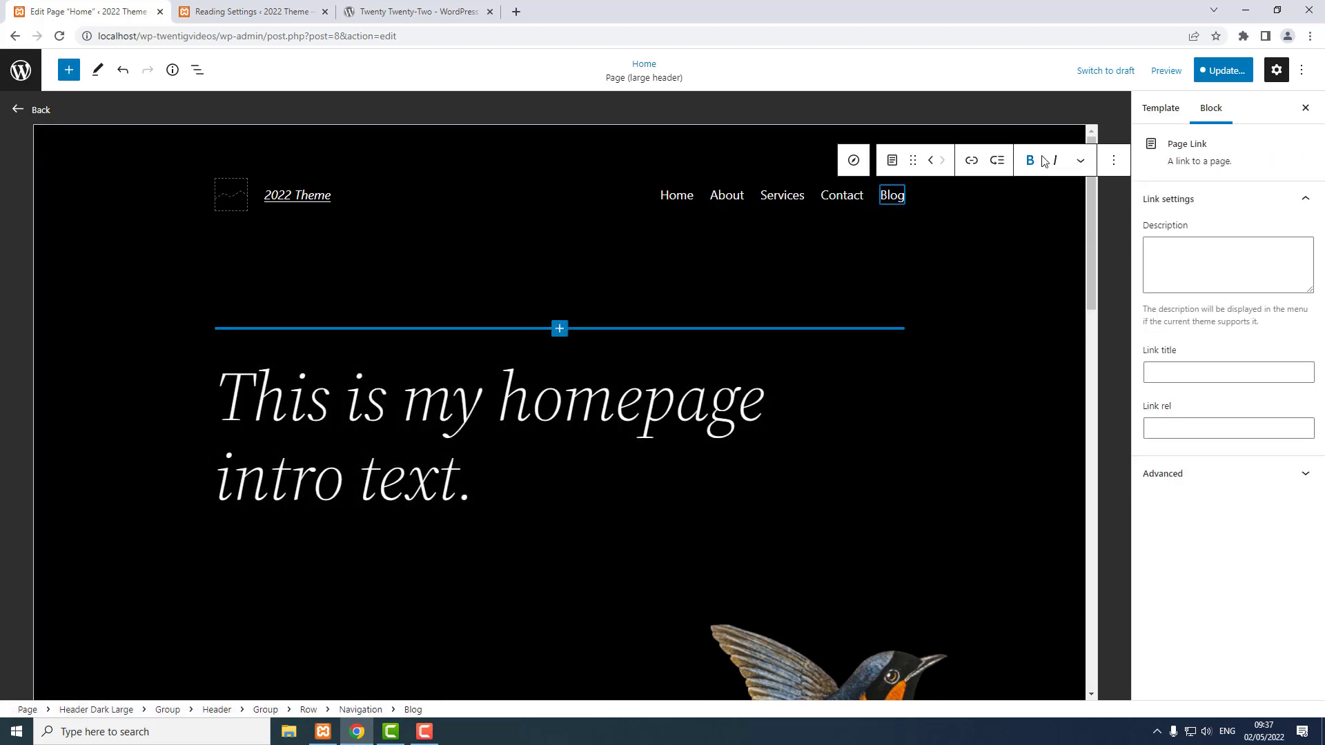
Set the large header's outer group background to dark teal #1a4548 and save the part
{"action": "left_click", "coordinate": [199, 71]}
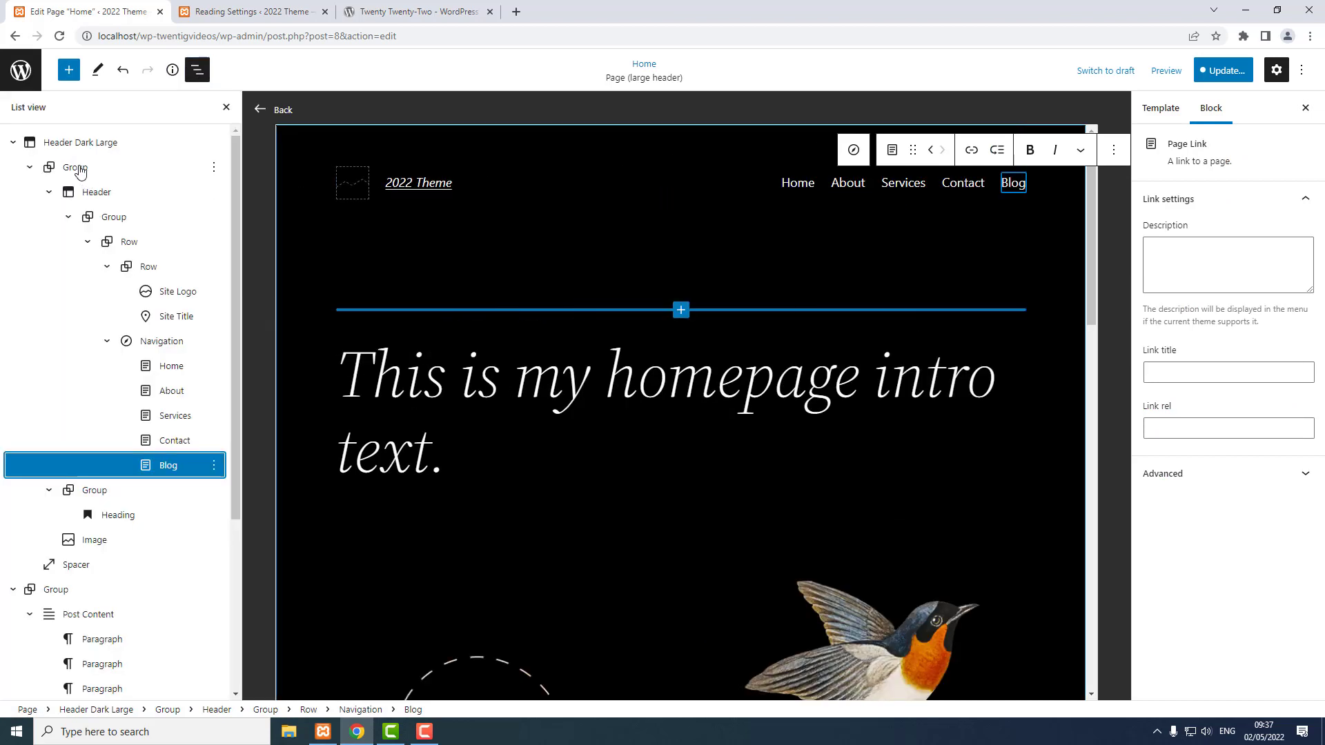
{"action": "left_click", "coordinate": [77, 169]}
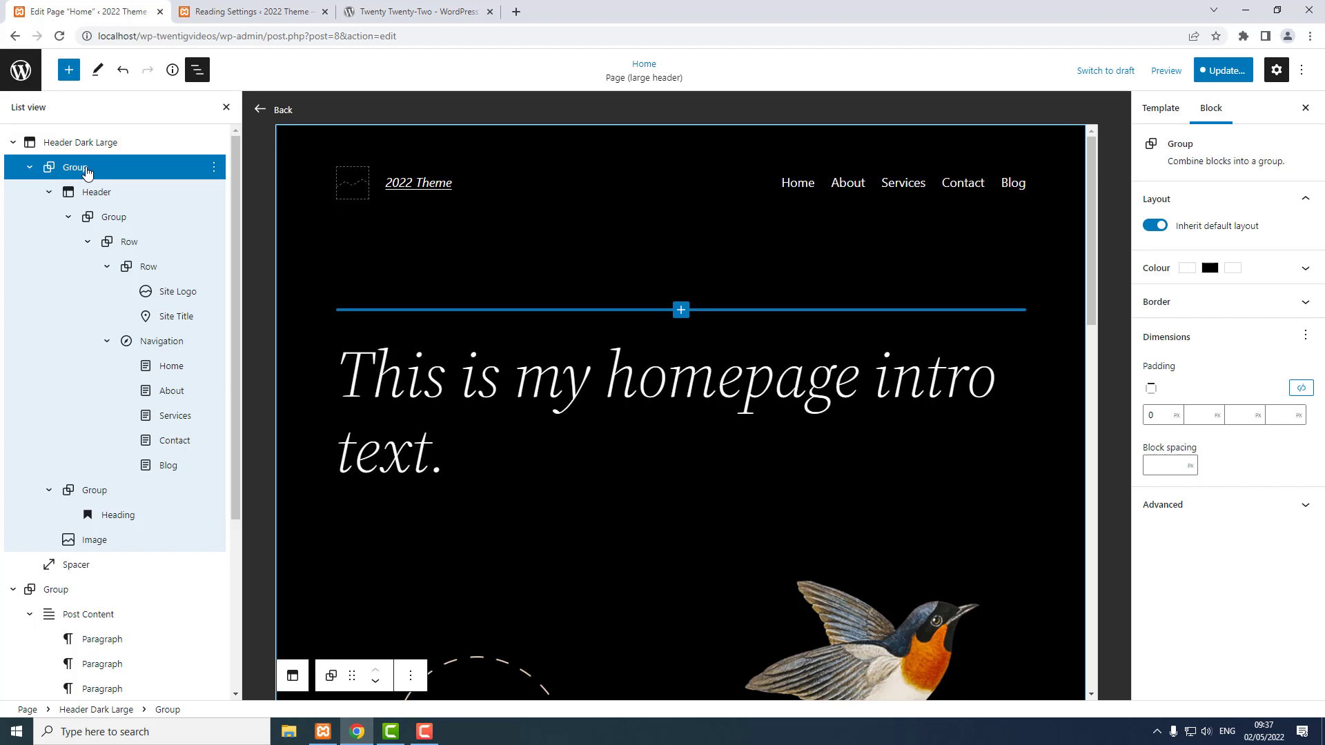
{"action": "left_click", "coordinate": [1208, 273]}
{"action": "left_click", "coordinate": [1206, 336]}
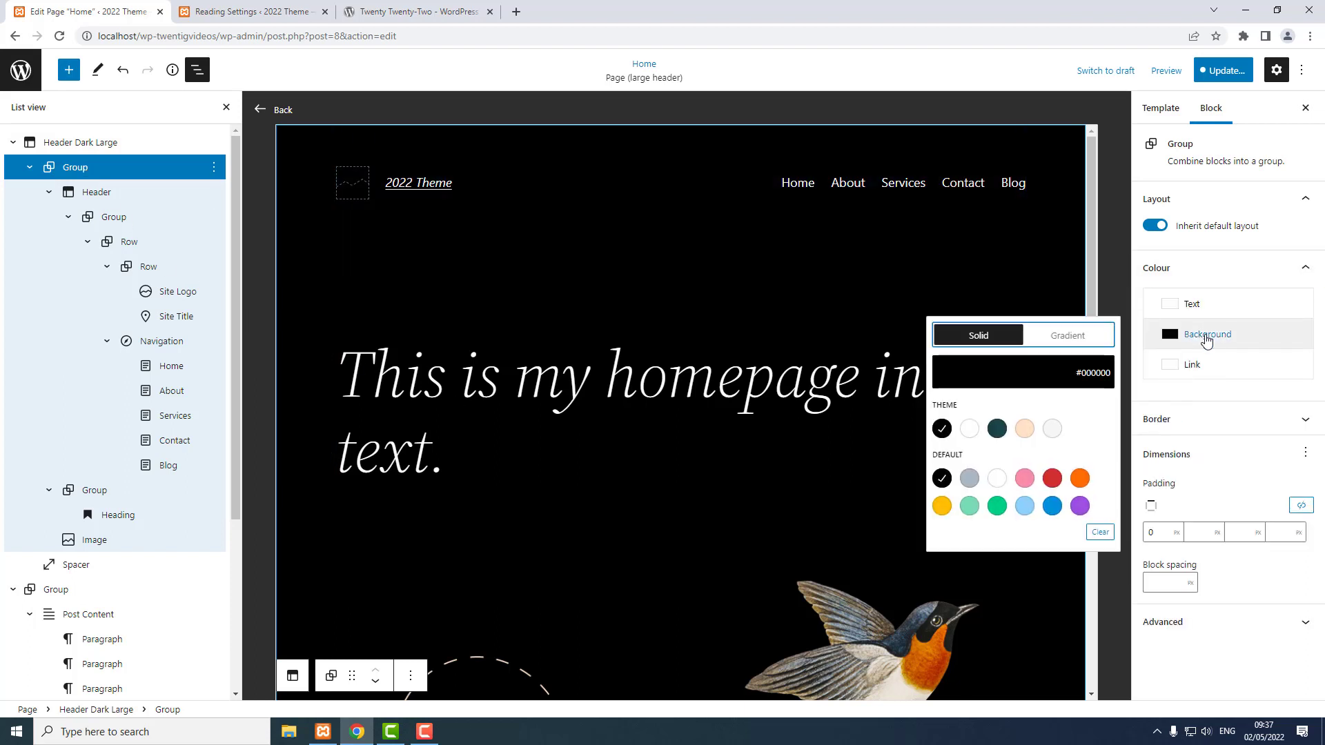
{"action": "left_click", "coordinate": [995, 426]}
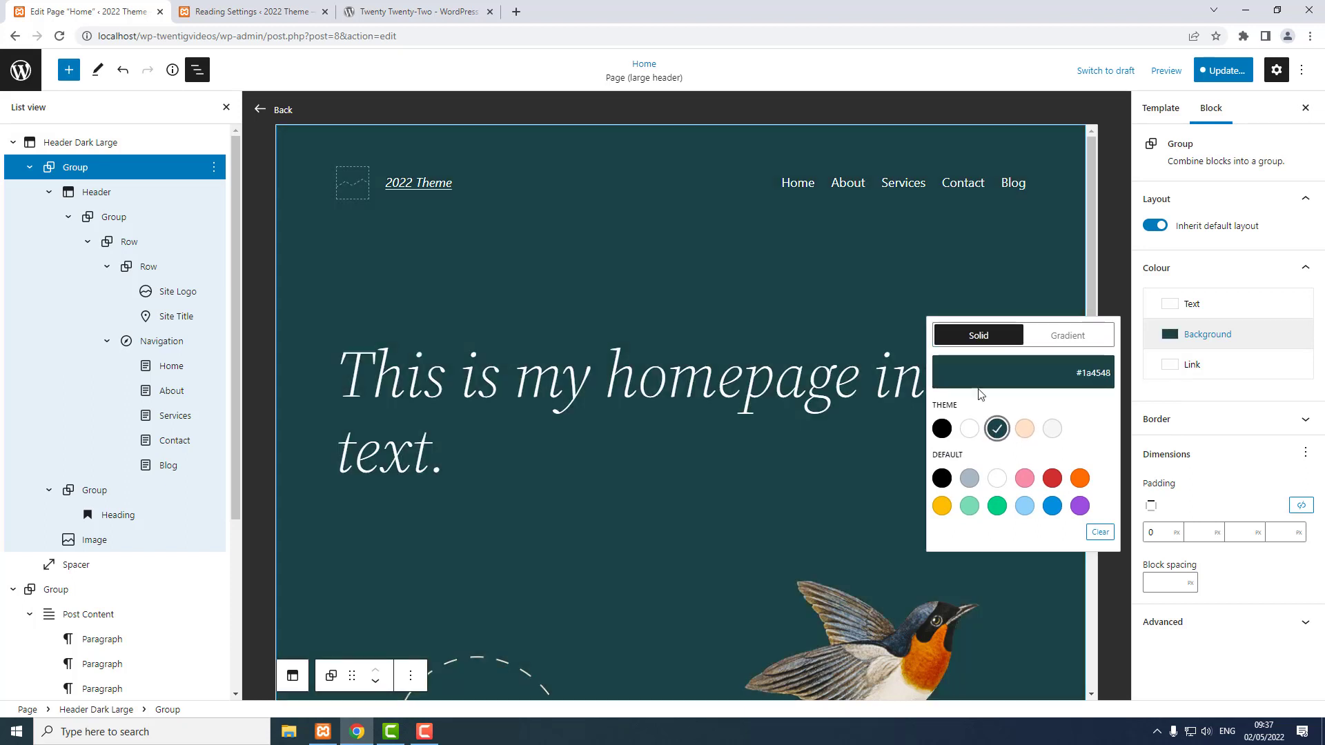
{"action": "left_click", "coordinate": [1217, 73]}
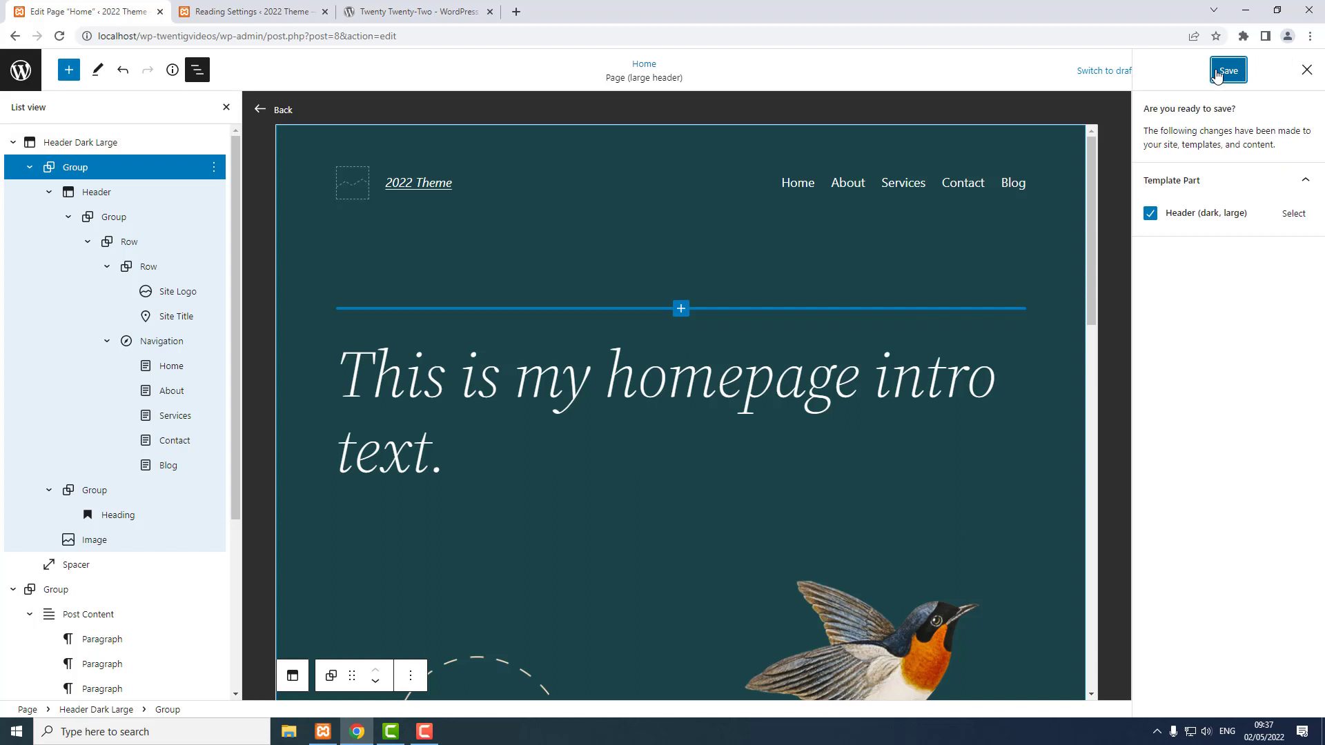
{"action": "left_click", "coordinate": [1217, 73]}
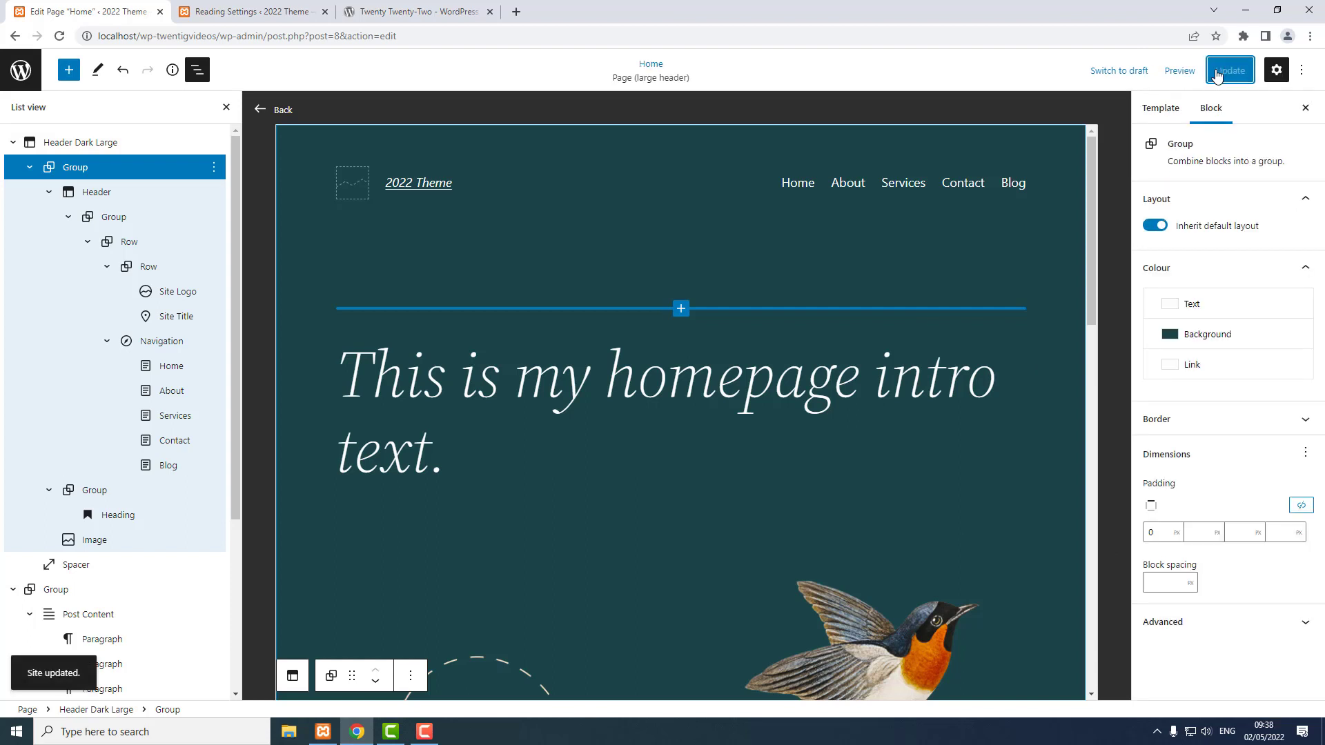
Check the live homepage, go to the Blog page, and open Blog in the page editor
{"action": "left_click", "coordinate": [21, 71]}
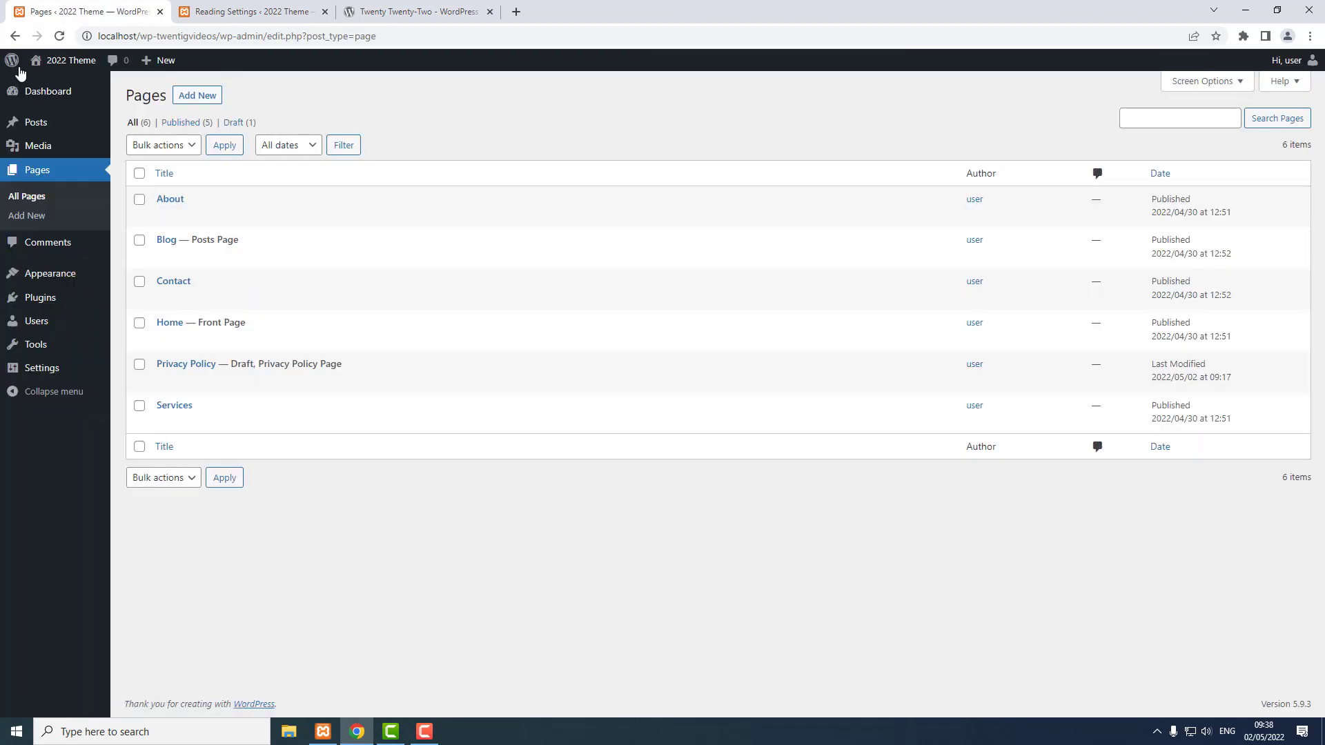
{"action": "mouse_move", "coordinate": [69, 63]}
{"action": "left_click", "coordinate": [49, 85]}
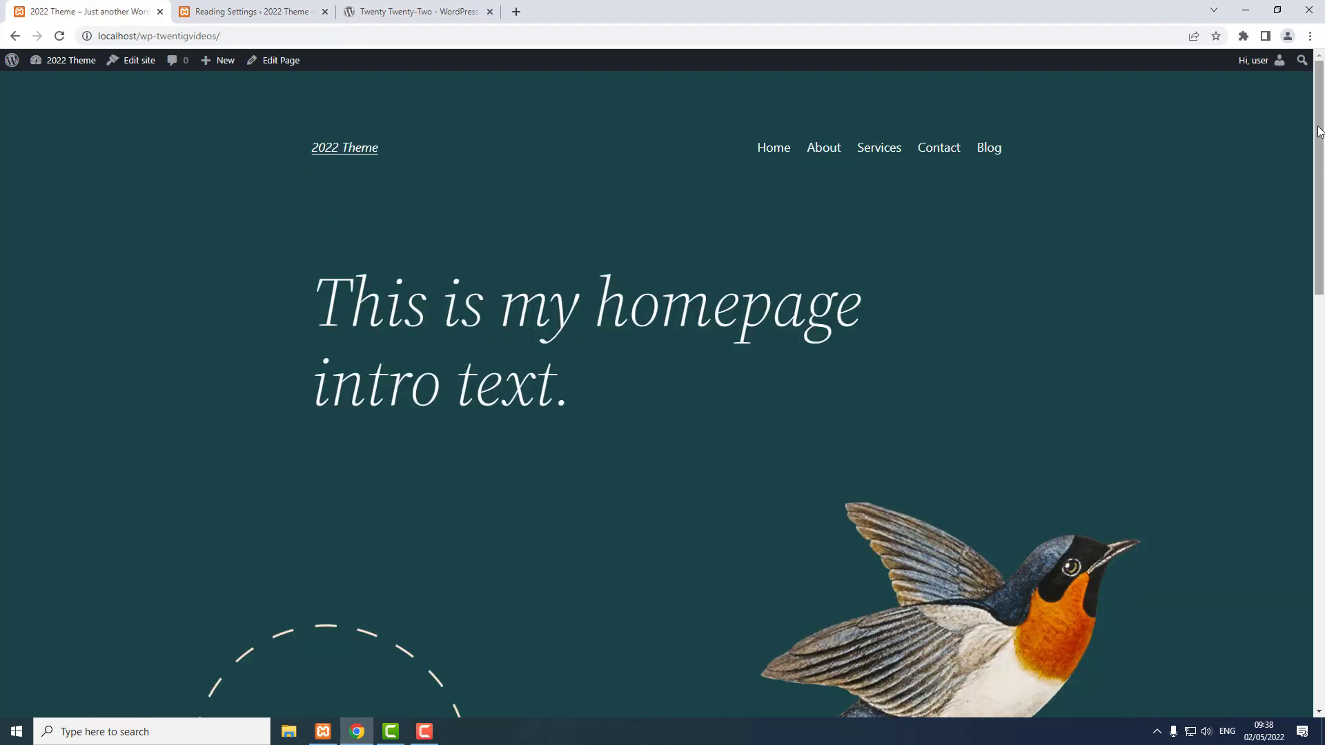
{"action": "left_click_drag", "start_coordinate": [1320, 130], "coordinate": [1320, 62]}
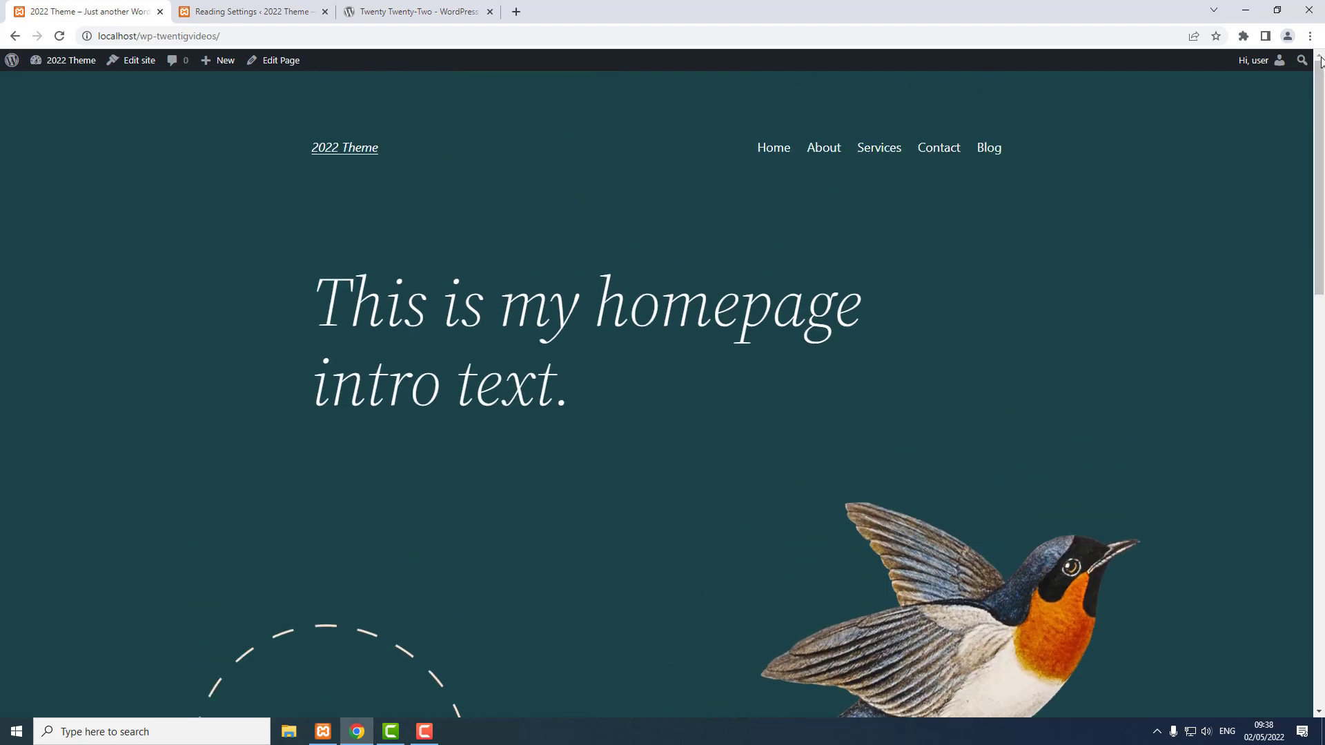
{"action": "left_click", "coordinate": [982, 155]}
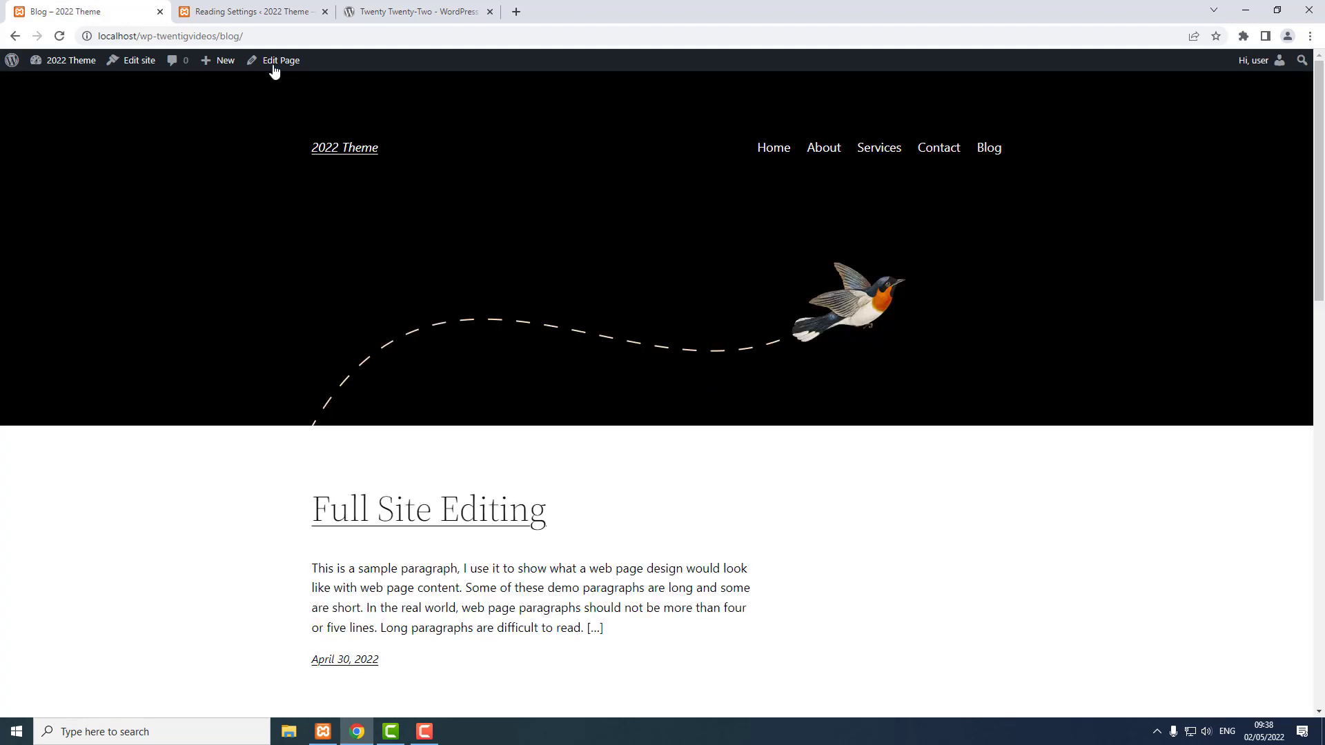
{"action": "left_click", "coordinate": [270, 60]}
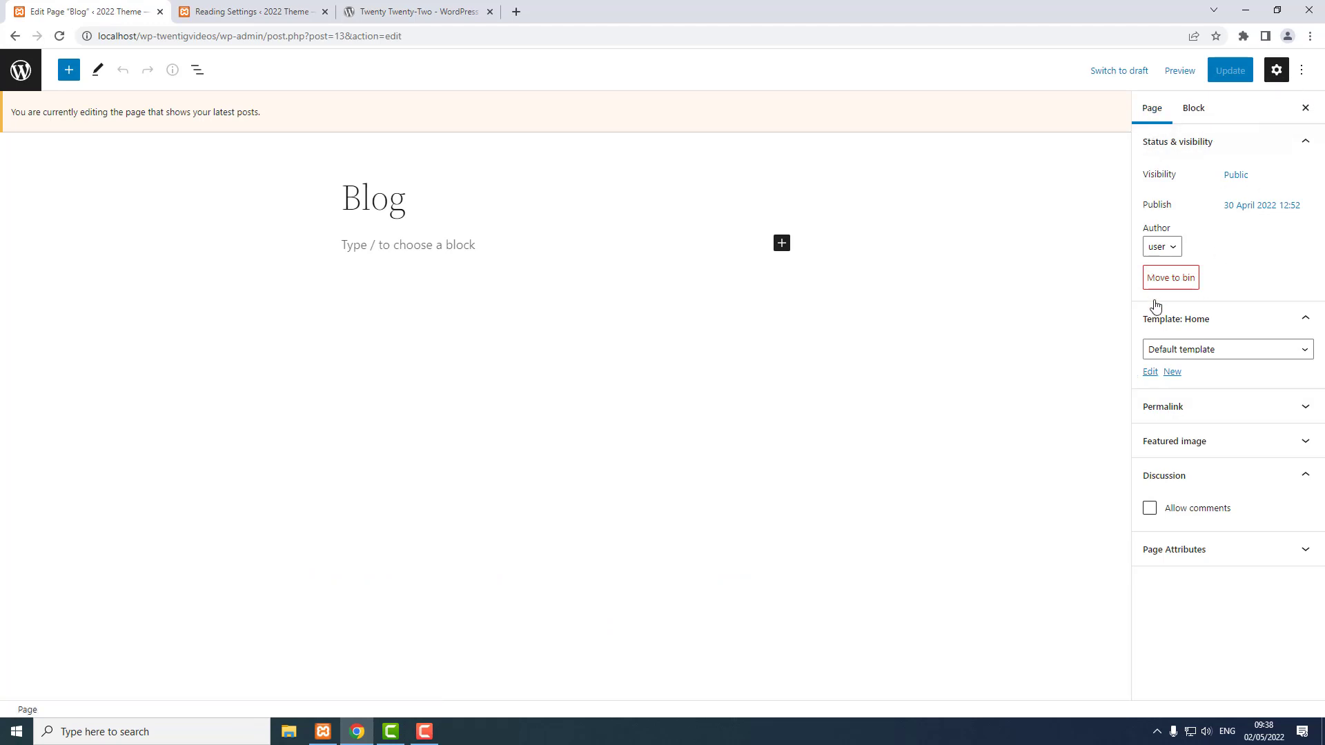
In the Home template, set the small dark header Group background to dark teal #1a4548
{"action": "left_click", "coordinate": [1151, 373]}
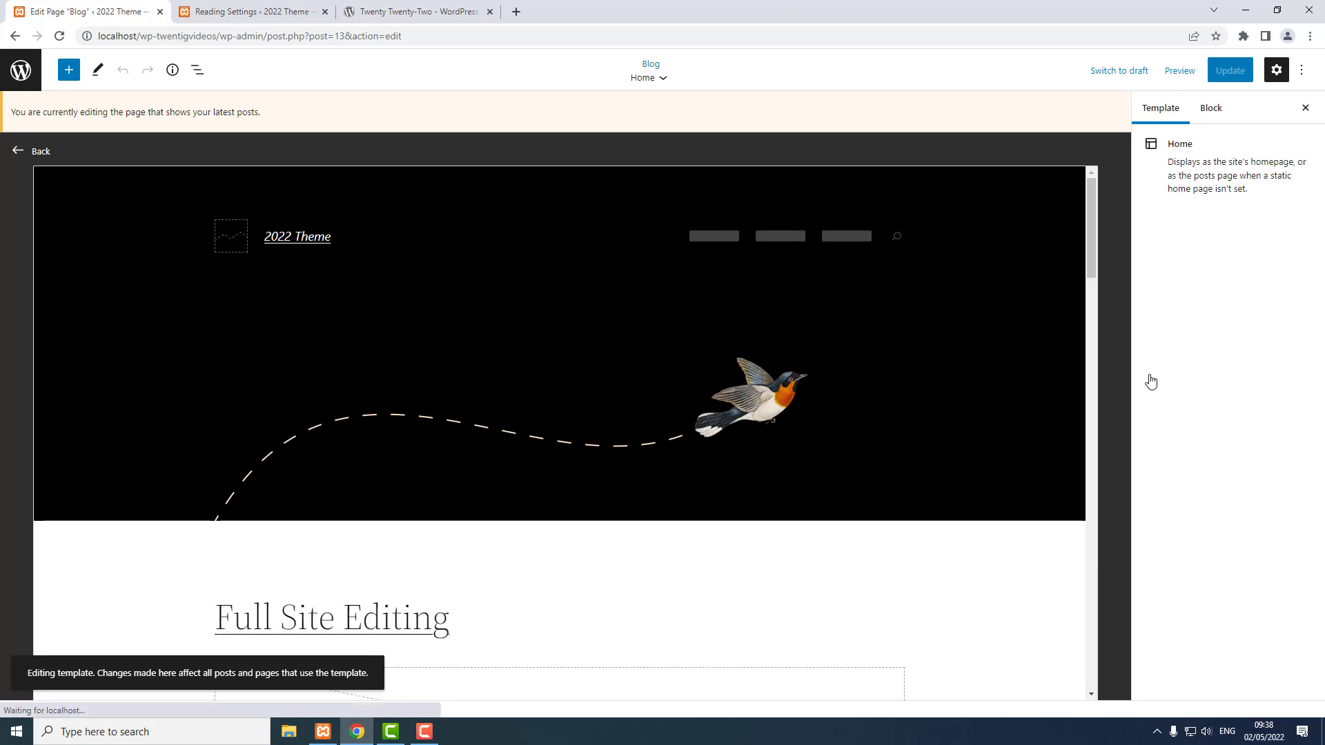
{"action": "left_click", "coordinate": [196, 71]}
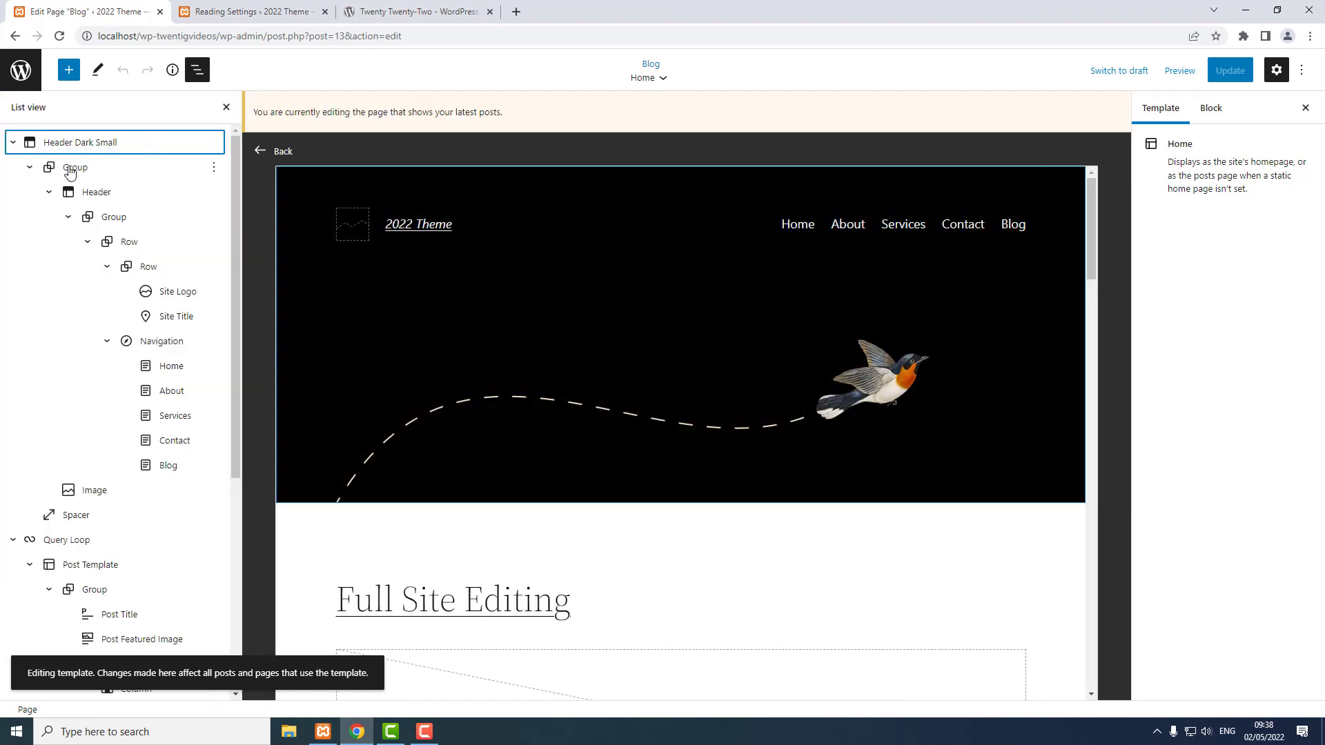
{"action": "left_click", "coordinate": [69, 168]}
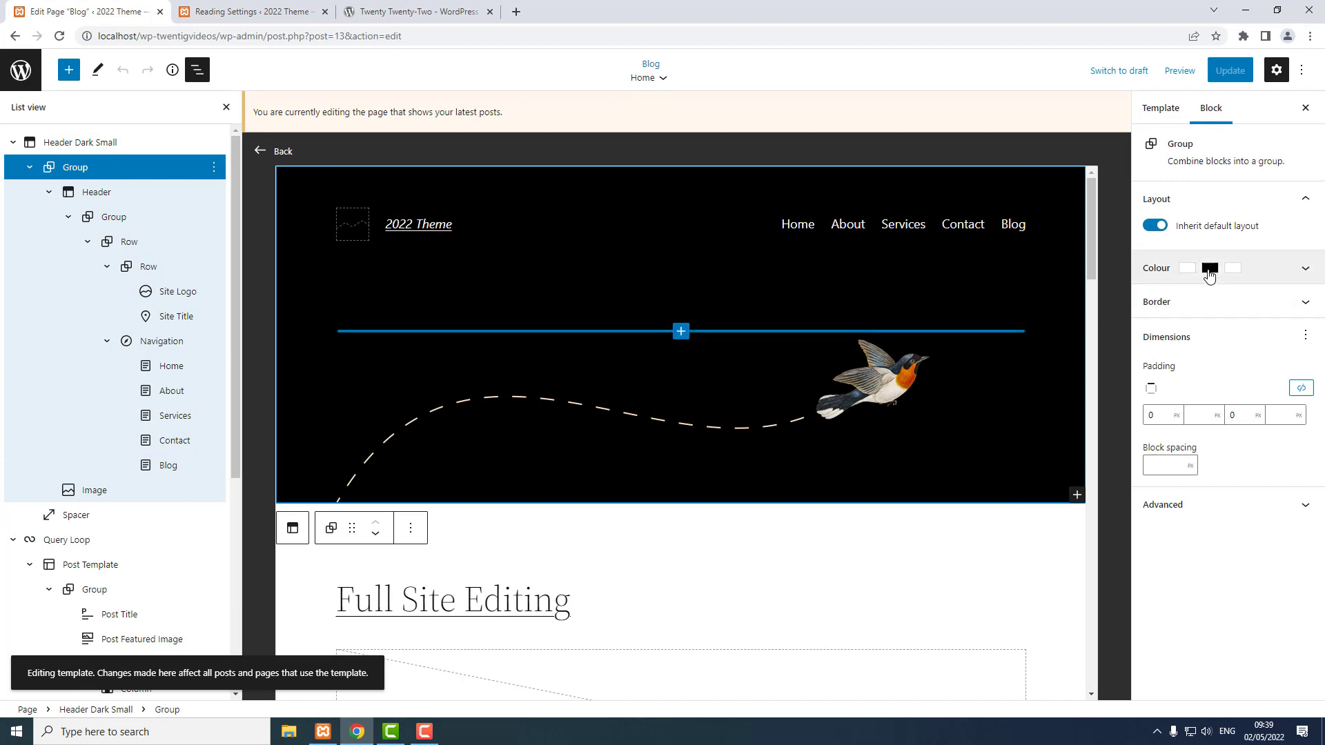
{"action": "left_click", "coordinate": [1210, 269]}
{"action": "left_click", "coordinate": [1193, 336]}
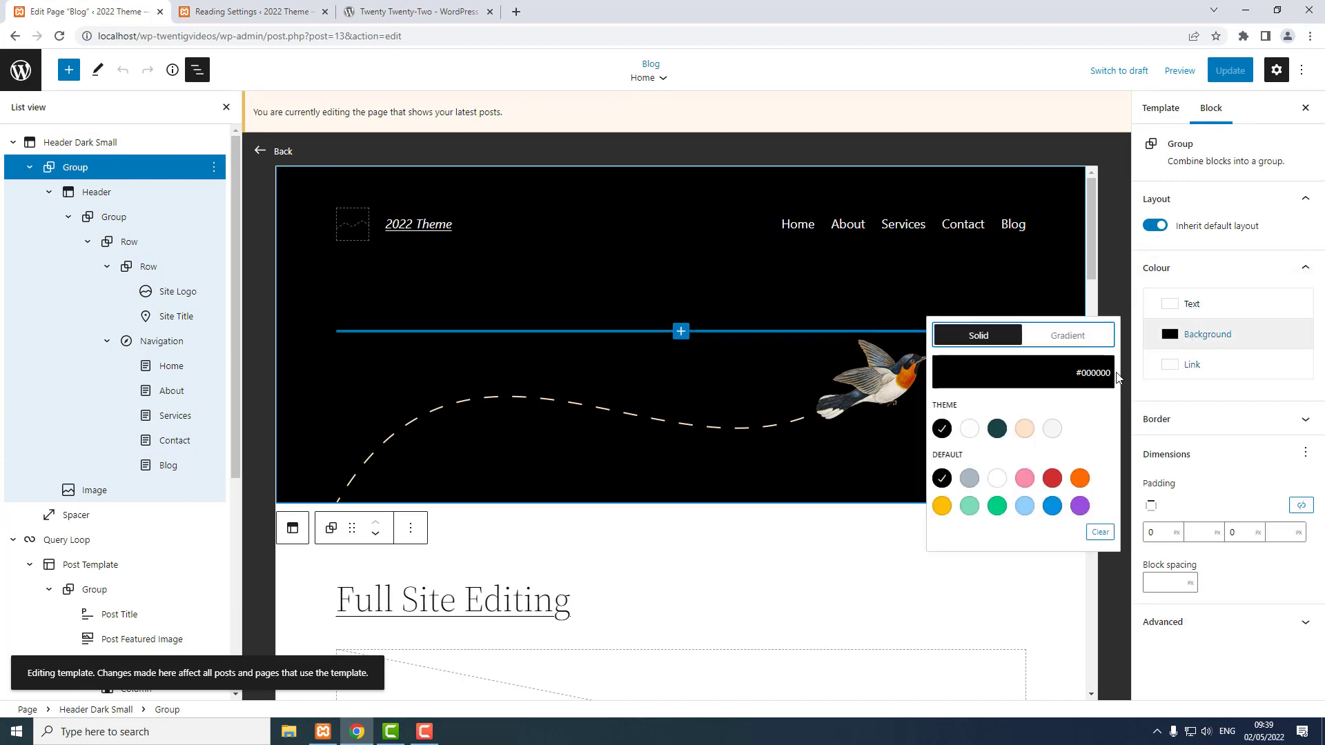
{"action": "left_click", "coordinate": [995, 429]}
Save the small dark header part and return to the admin Pages list
{"action": "left_click", "coordinate": [1214, 69]}
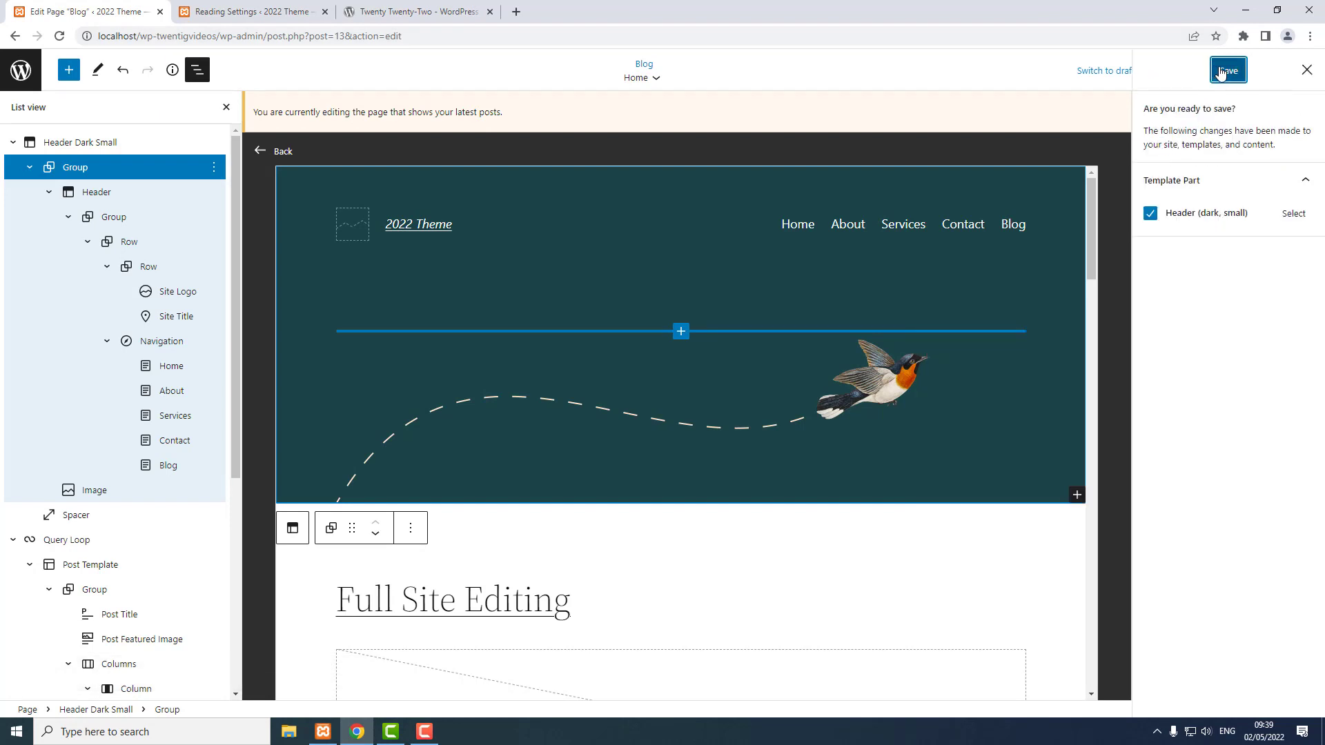
{"action": "left_click", "coordinate": [1219, 71]}
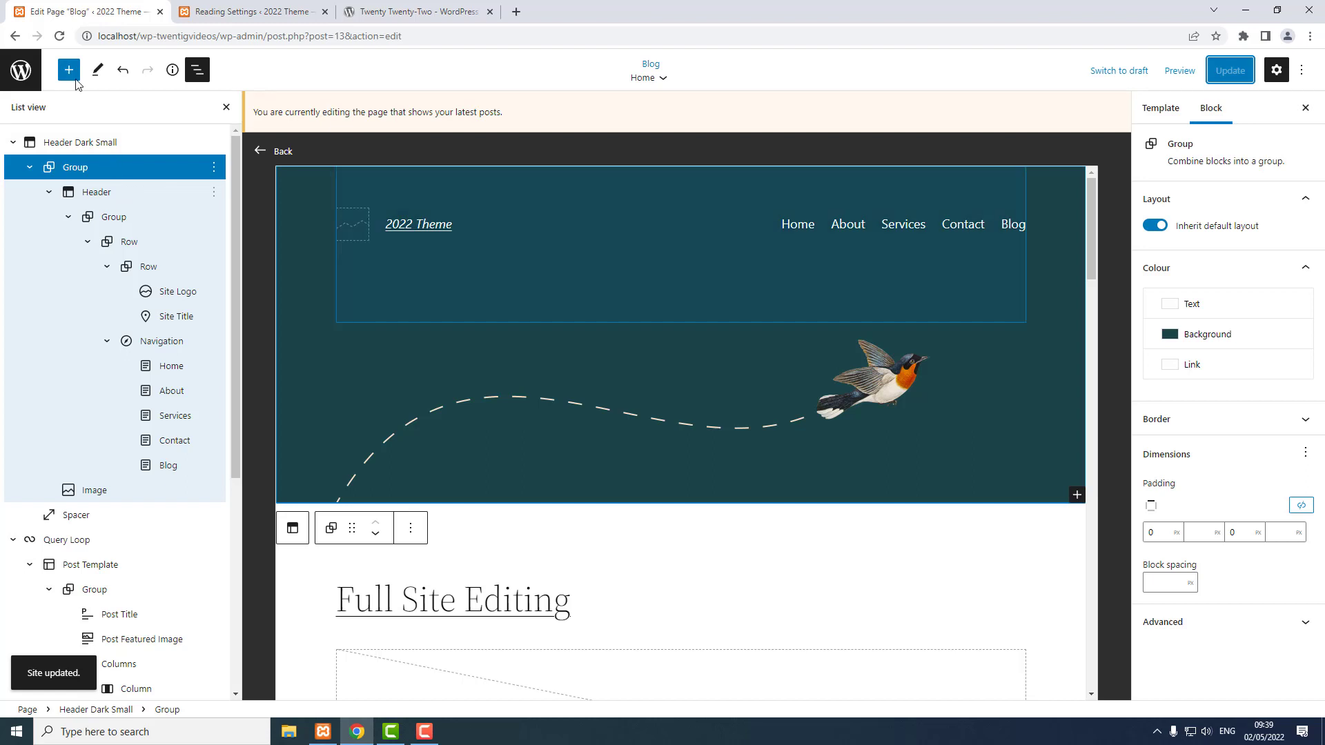
{"action": "left_click", "coordinate": [21, 70]}
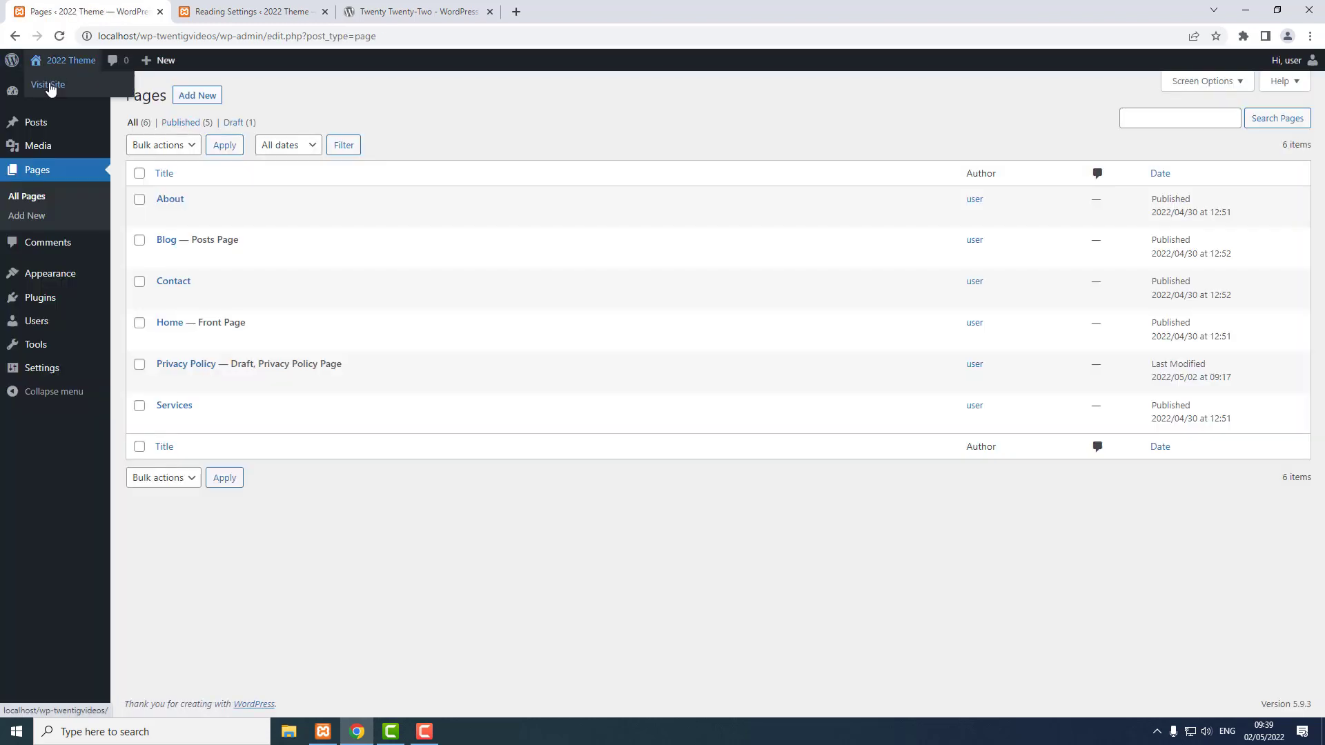
Review the live homepage, About and Blog headers, then open the Full Site Editing post
{"action": "left_click", "coordinate": [50, 86]}
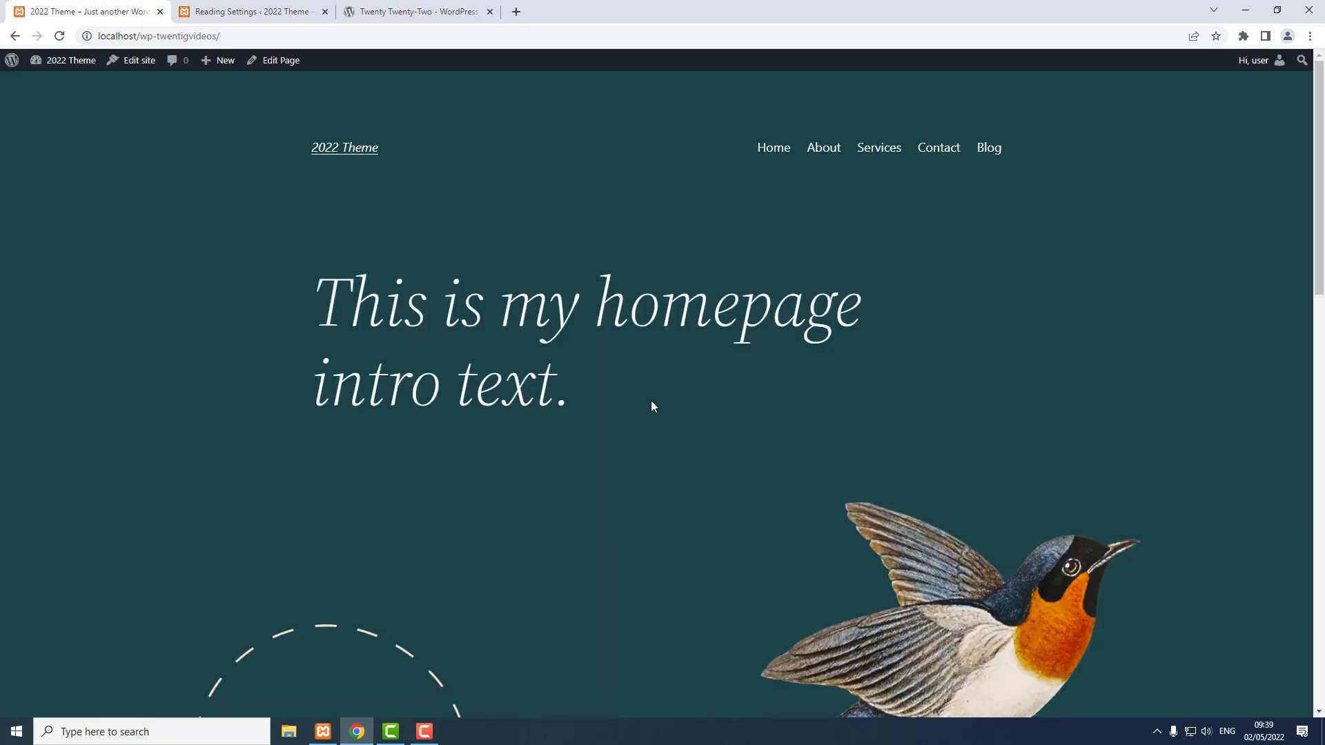
{"action": "scroll", "coordinate": [767, 407], "scroll_direction": "down", "scroll_amount": 8}
{"action": "scroll", "coordinate": [767, 407], "scroll_direction": "up", "scroll_amount": 8}
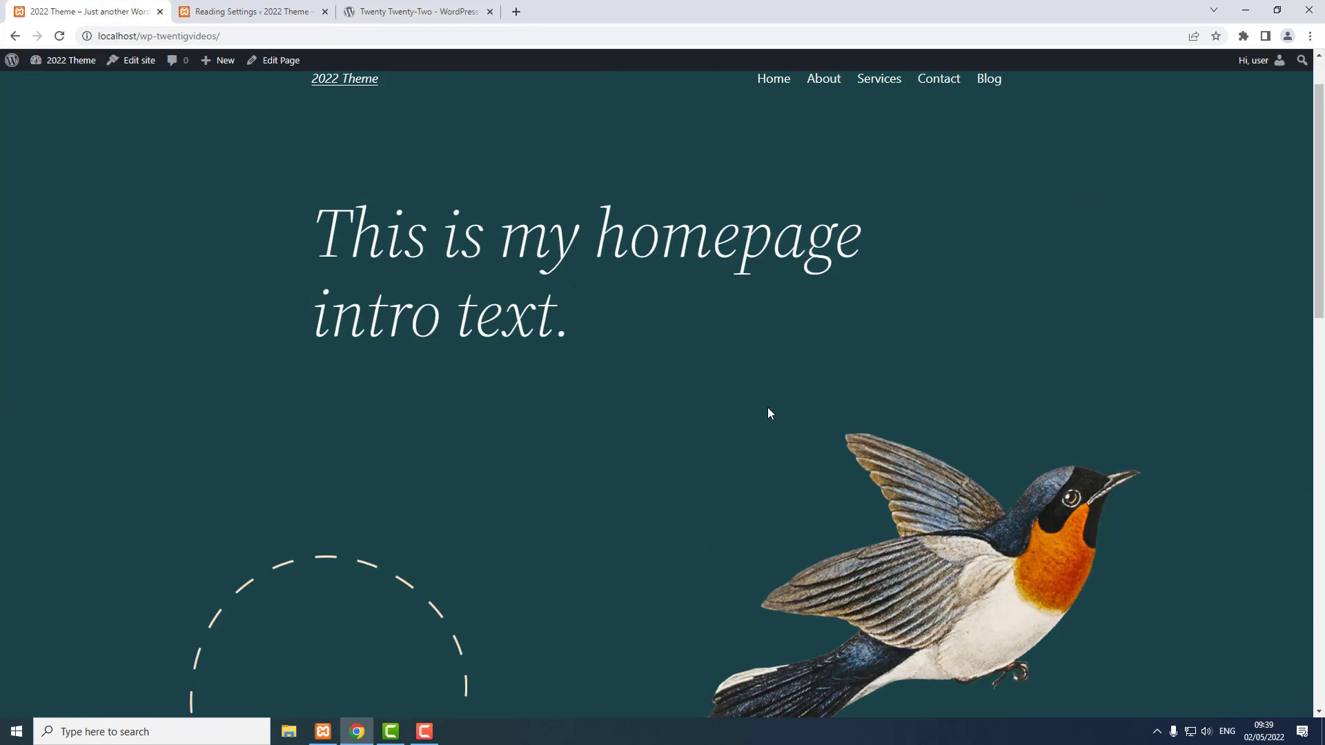
{"action": "scroll", "coordinate": [767, 412], "scroll_direction": "up", "scroll_amount": 1}
{"action": "left_click", "coordinate": [811, 151]}
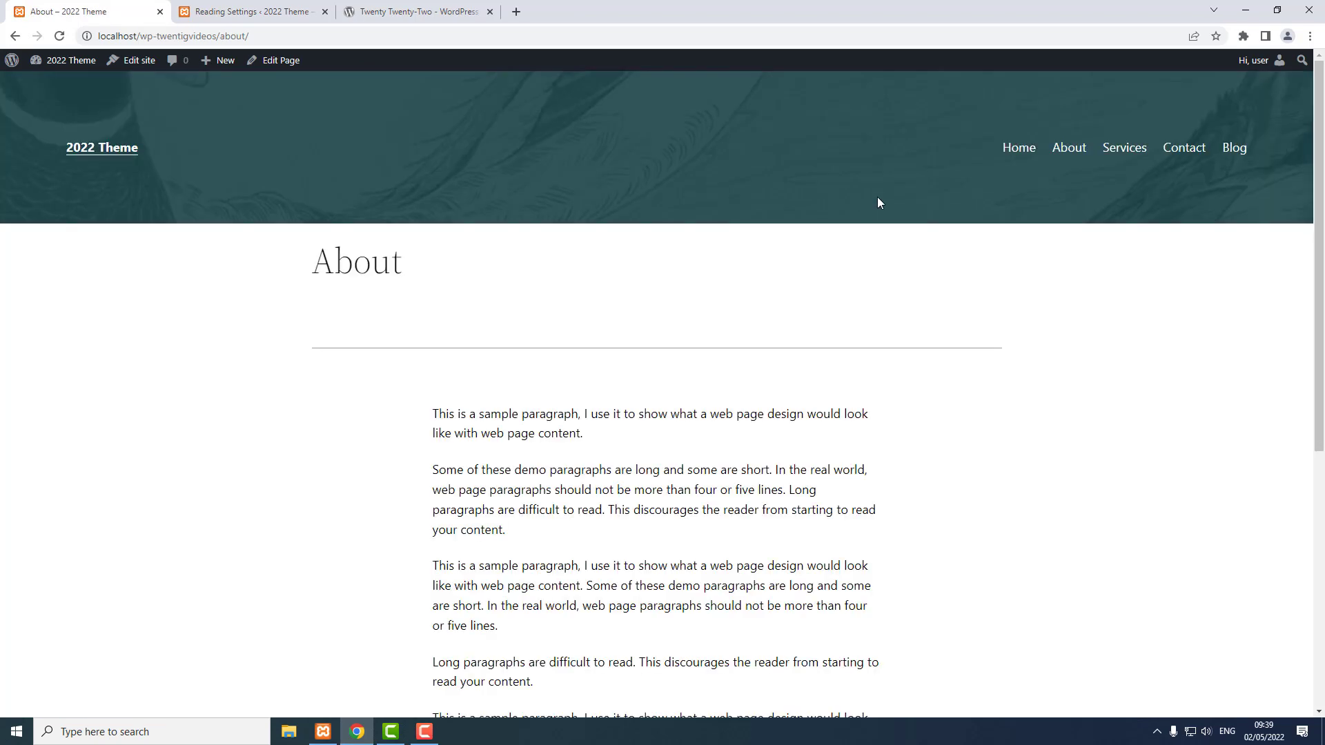
{"action": "left_click", "coordinate": [1242, 156]}
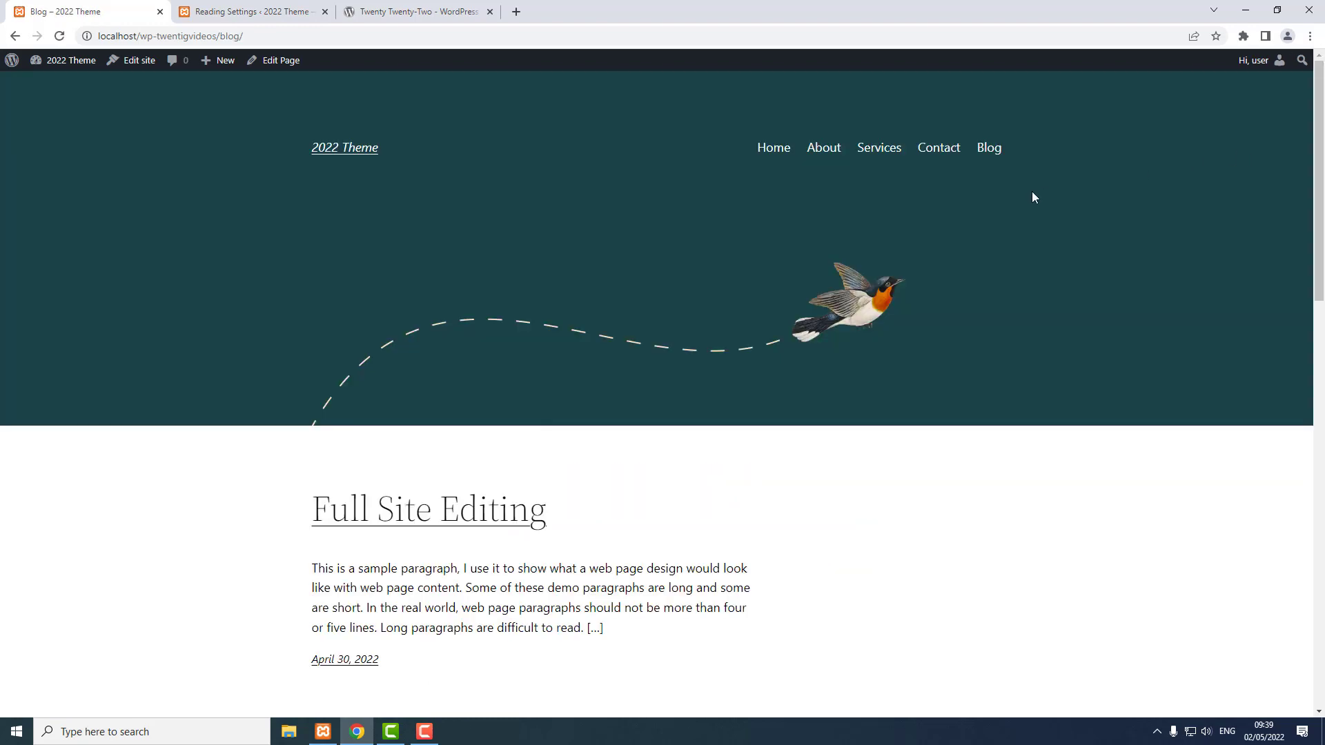
{"action": "left_click", "coordinate": [447, 516]}
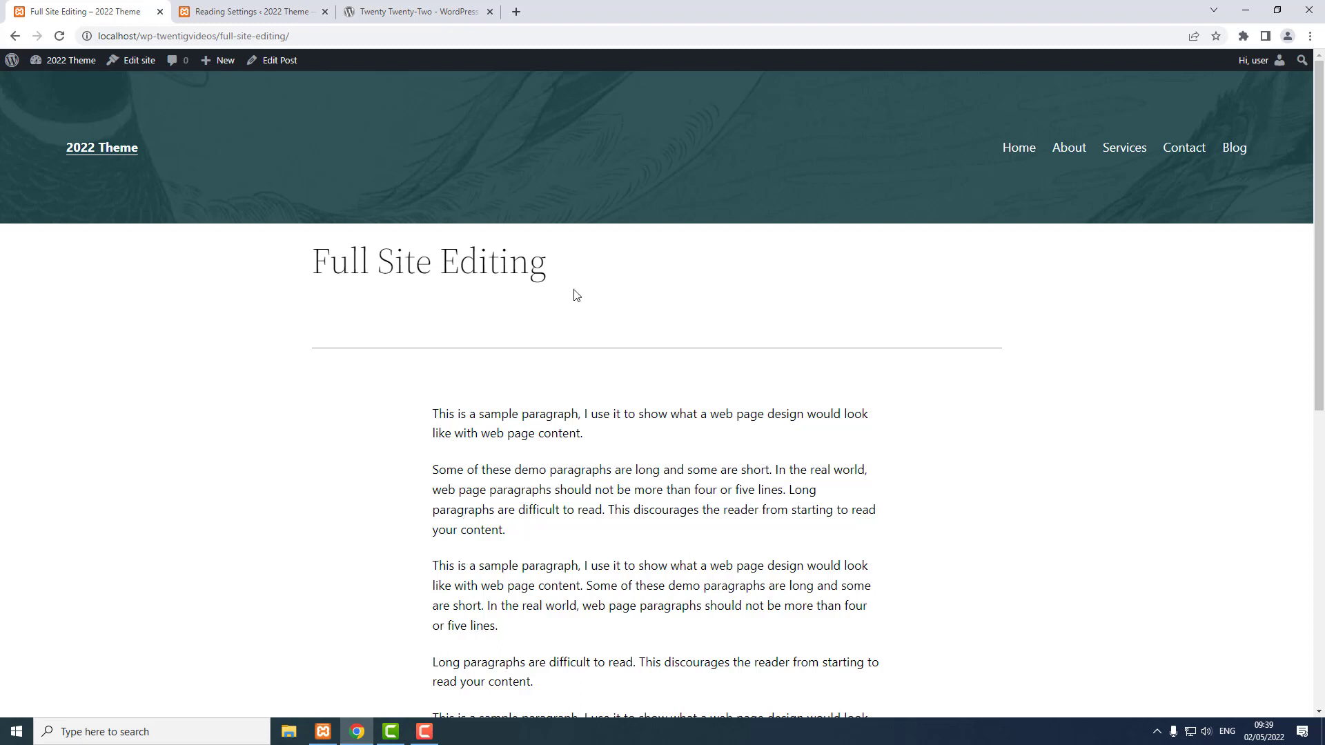
From the site editor's Template Parts list, open the Footer template part
{"action": "left_click", "coordinate": [138, 65]}
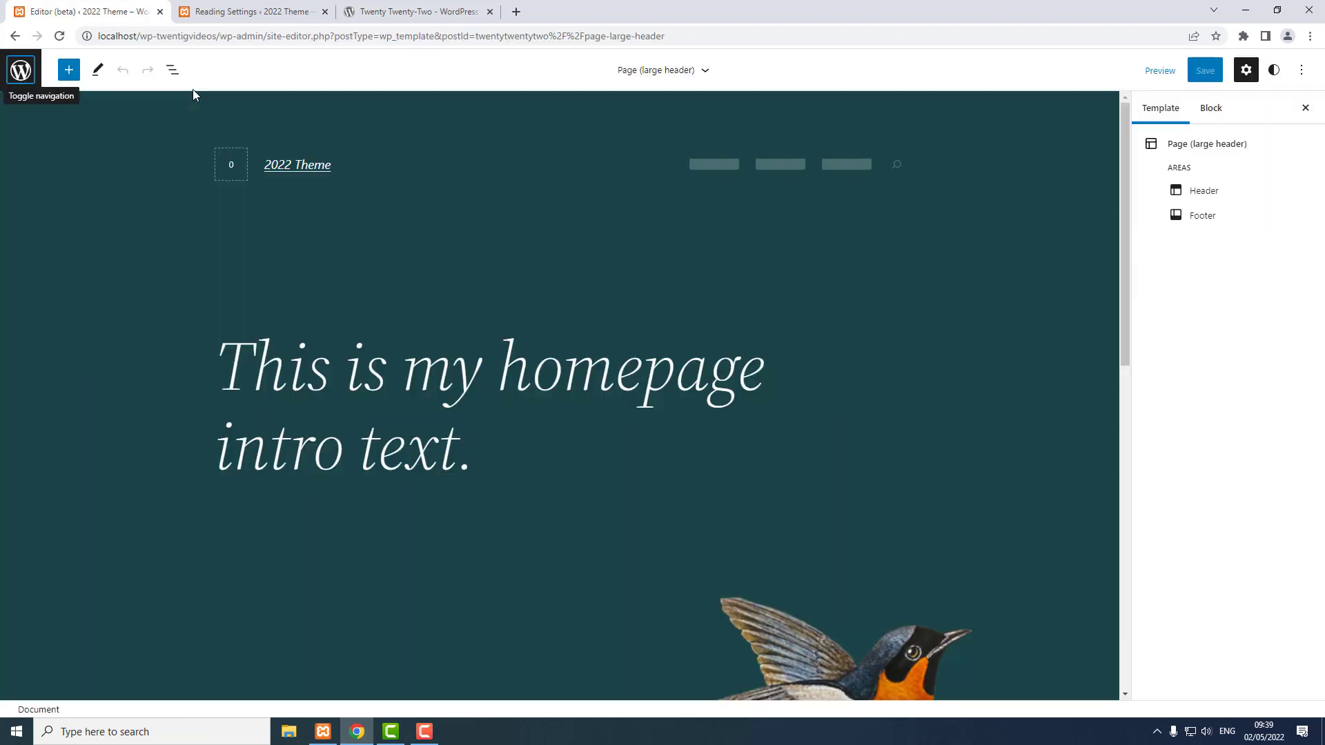
{"action": "left_click", "coordinate": [21, 70]}
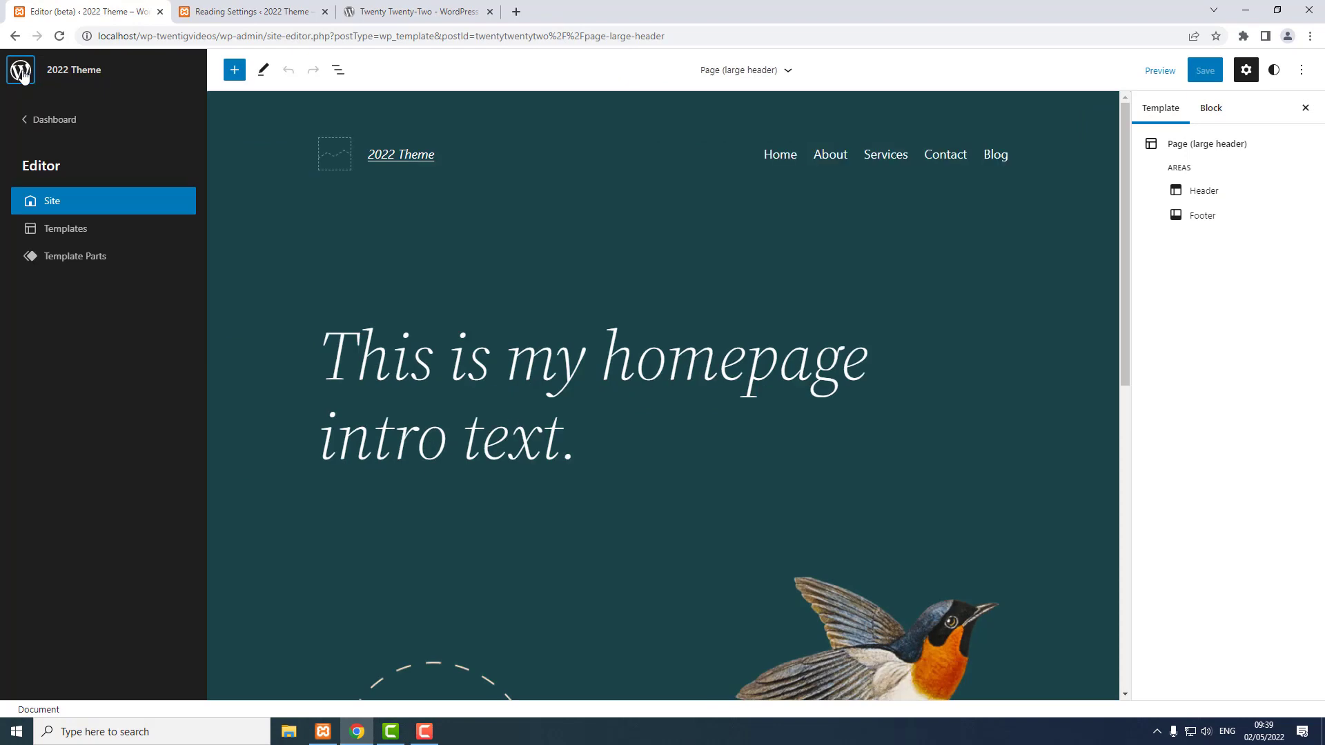
{"action": "left_click", "coordinate": [90, 258]}
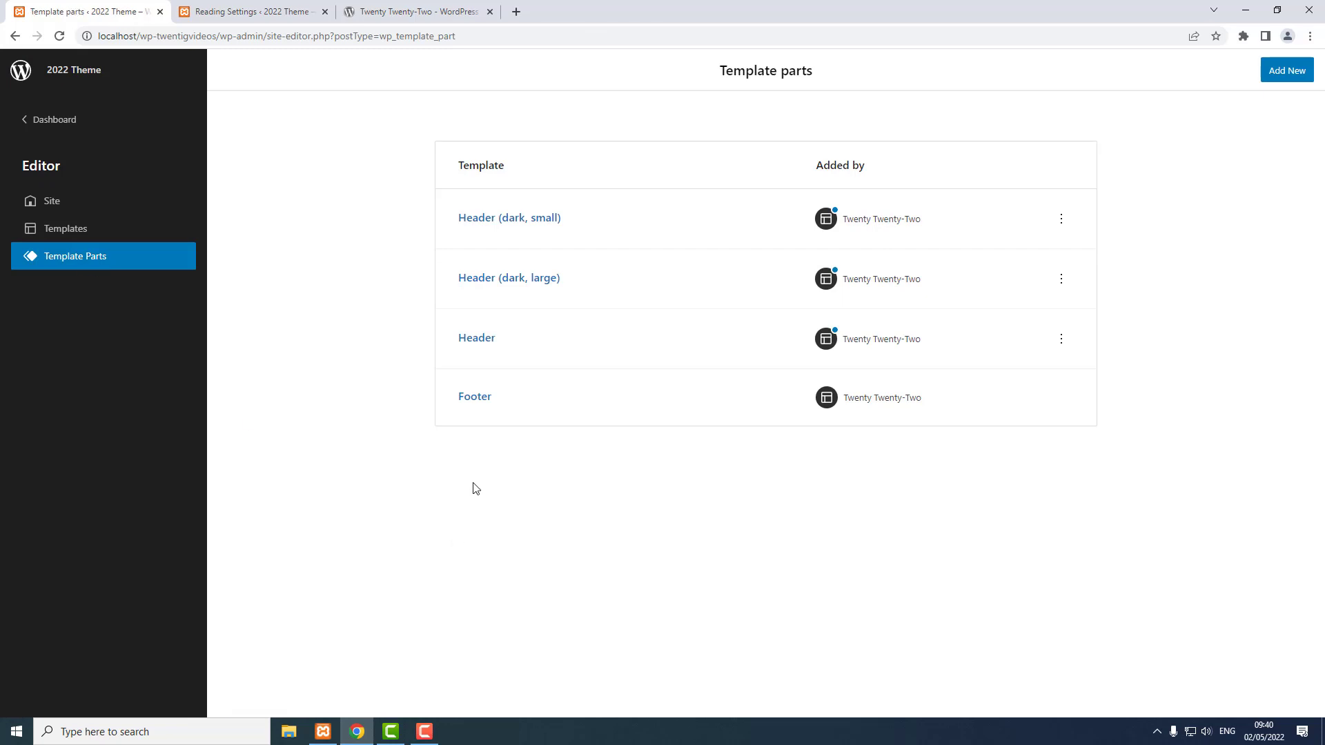
{"action": "left_click", "coordinate": [474, 397]}
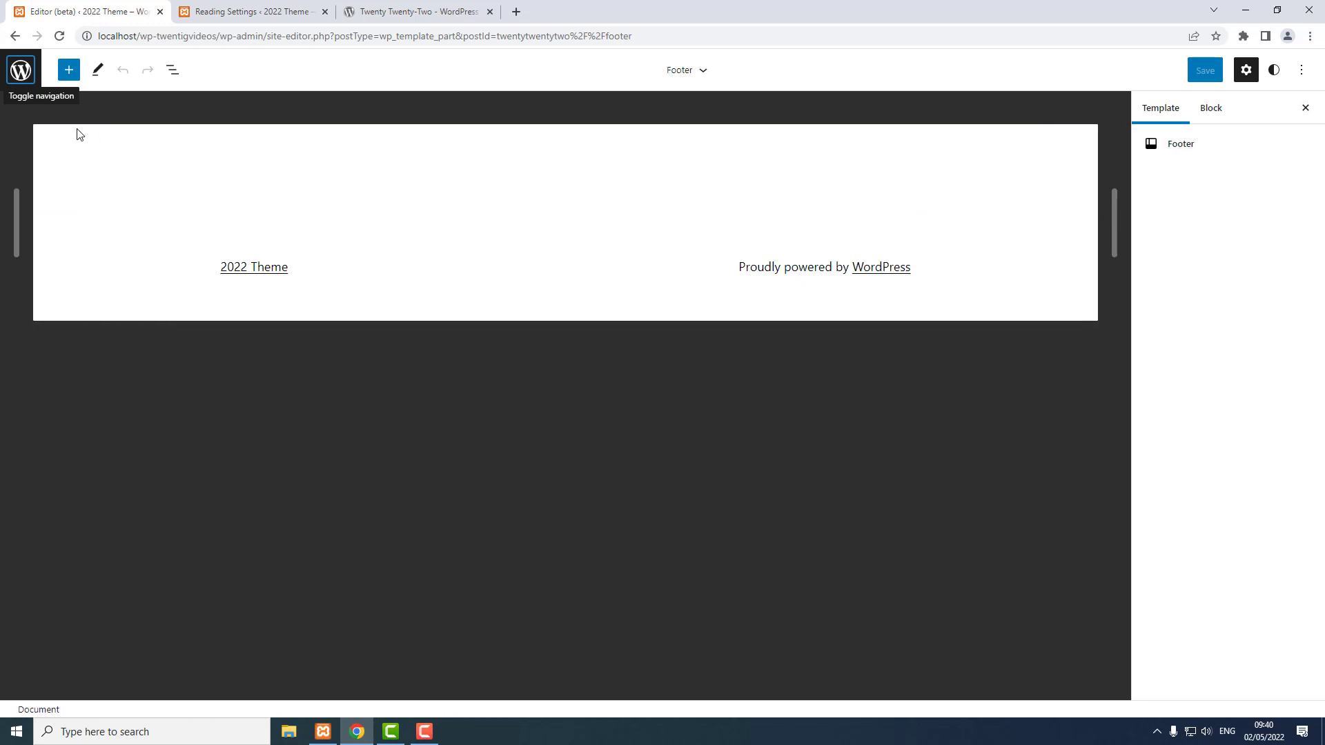
Insert an empty block before the footer's outer Group using List view
{"action": "left_click", "coordinate": [174, 73]}
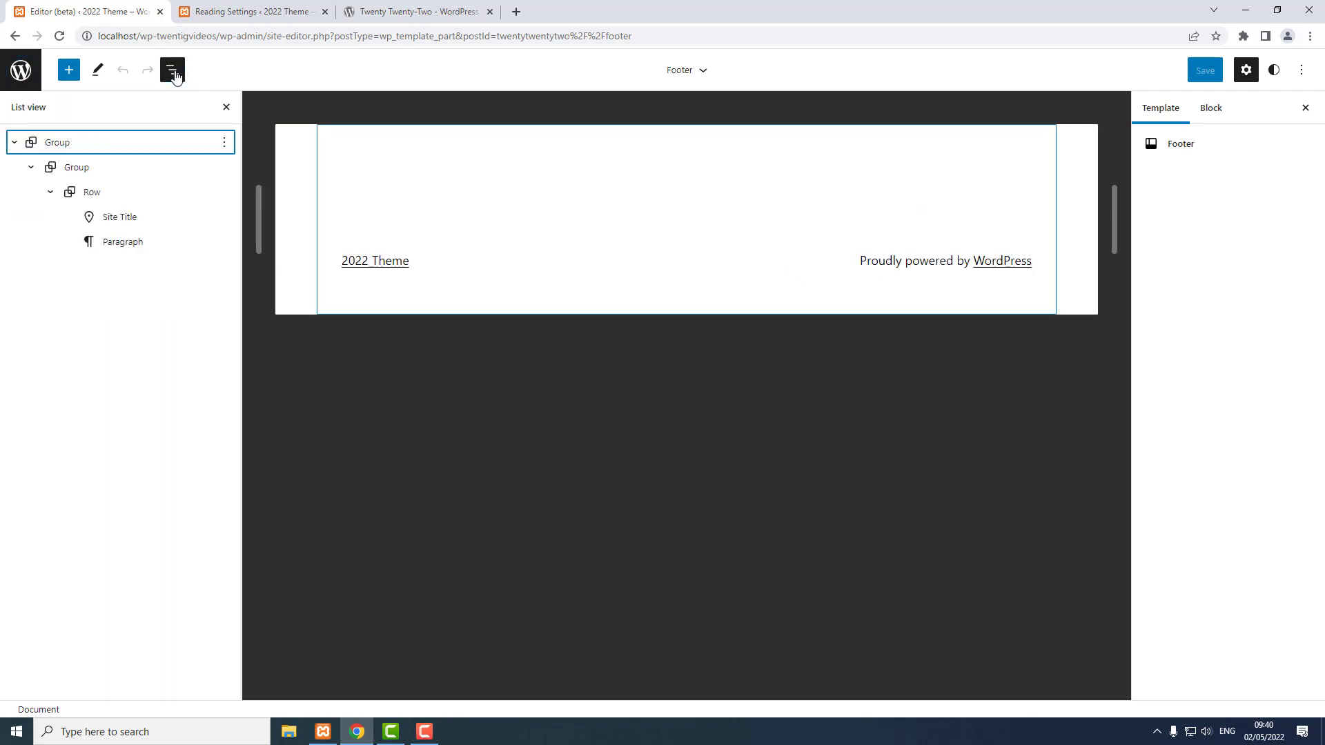
{"action": "left_click", "coordinate": [68, 143]}
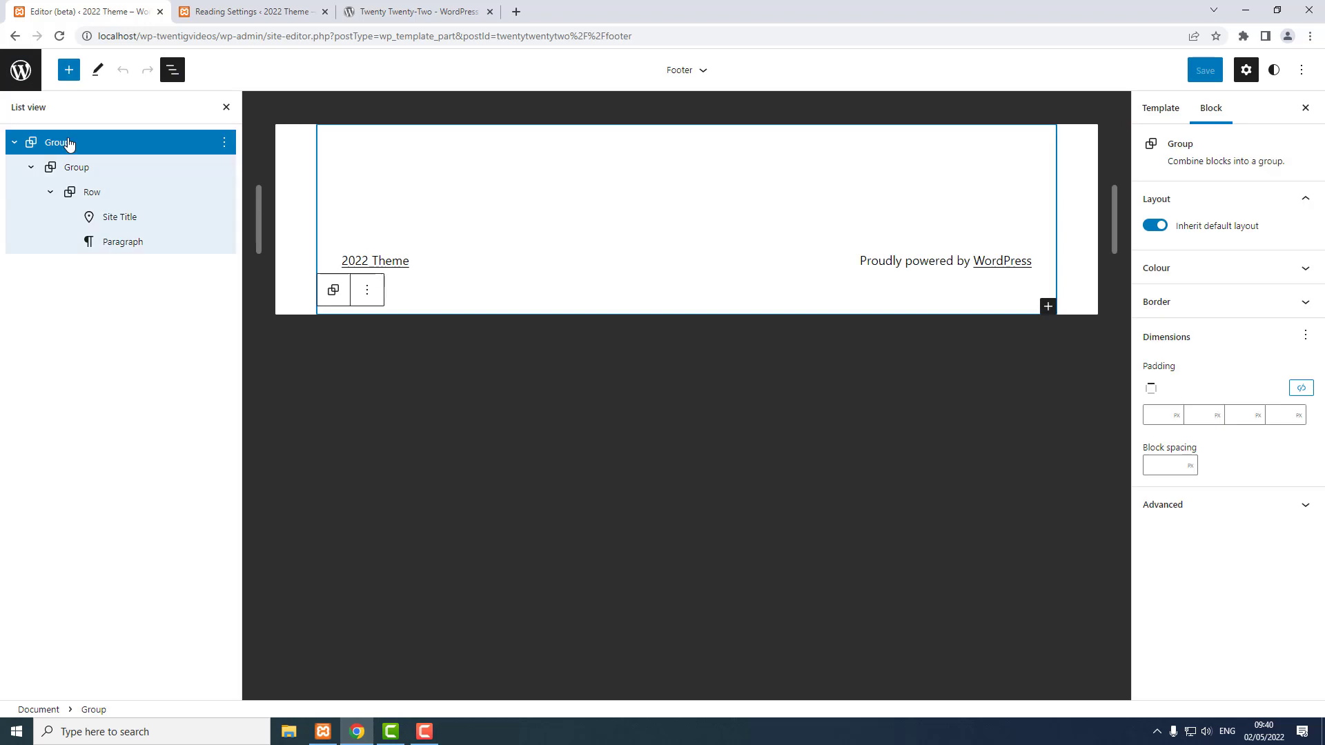
{"action": "left_click", "coordinate": [225, 143]}
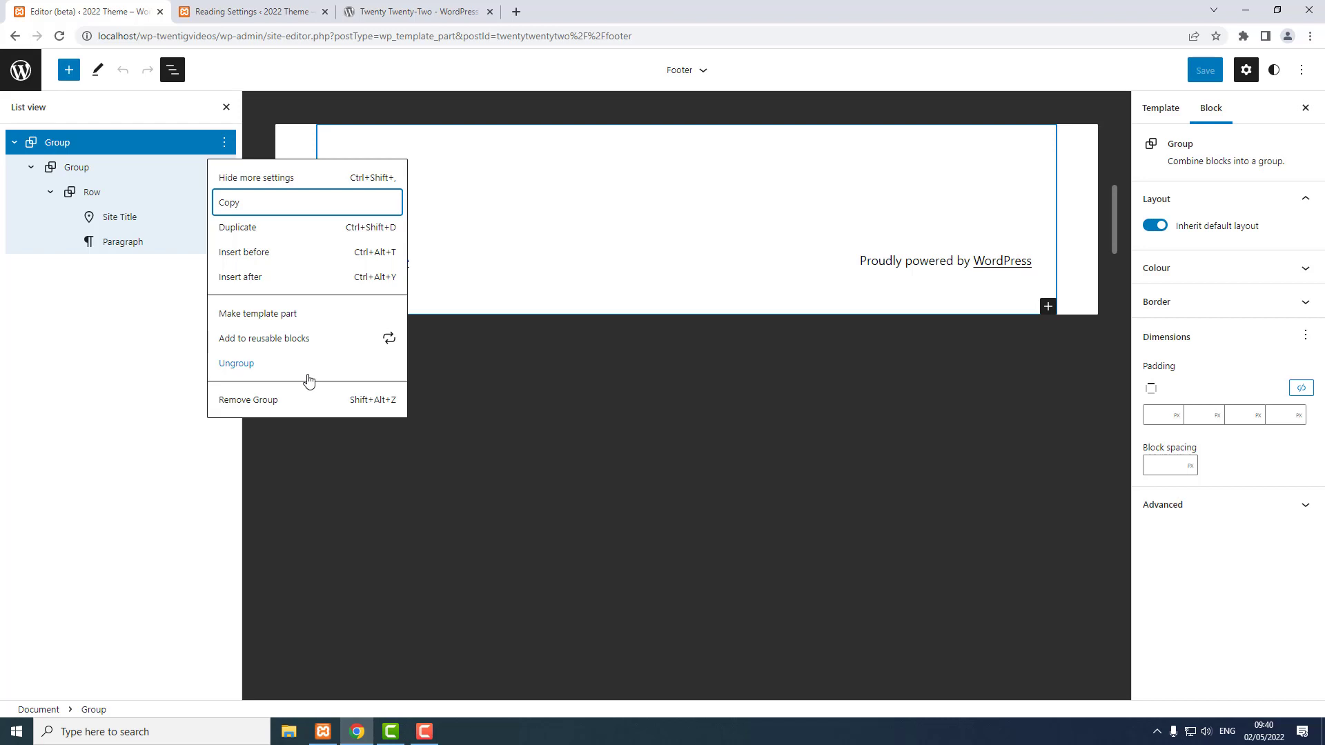
{"action": "left_click", "coordinate": [244, 254]}
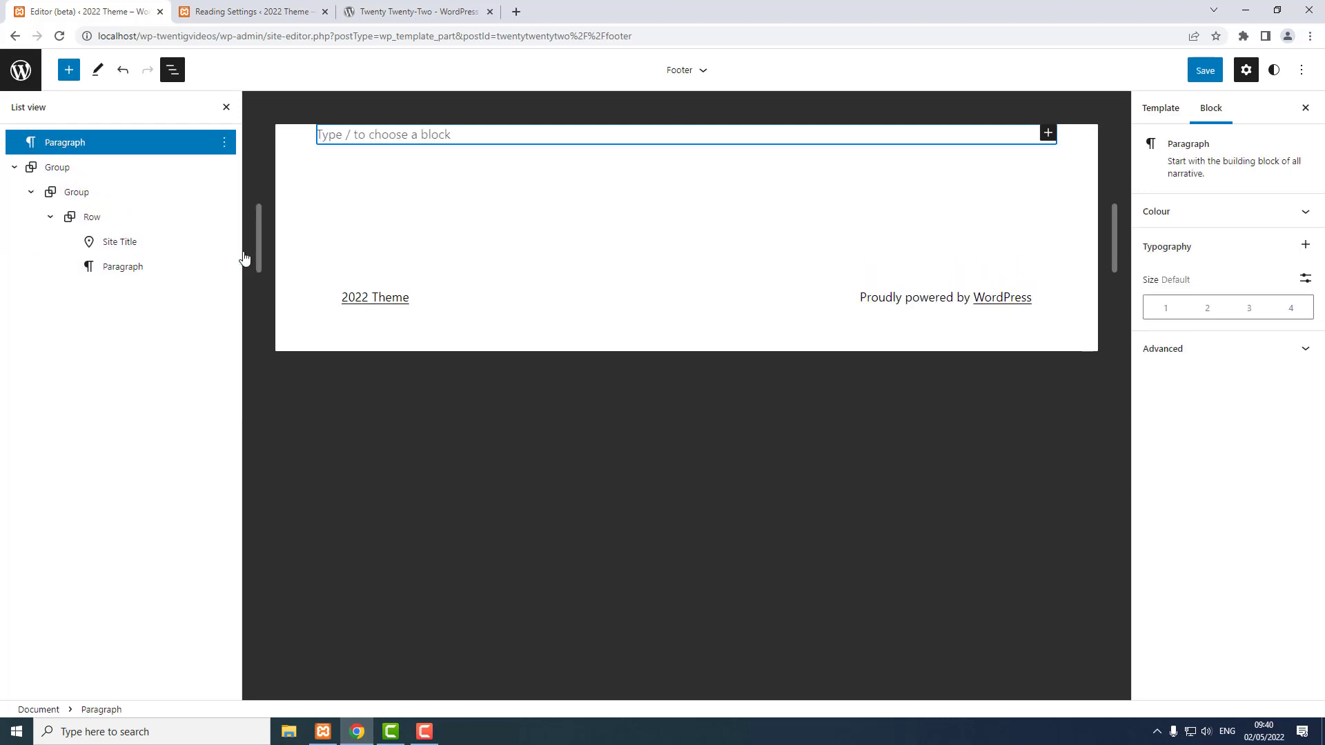
Filter the inserter's patterns to Footers and open the full pattern explorer
{"action": "left_click", "coordinate": [67, 72]}
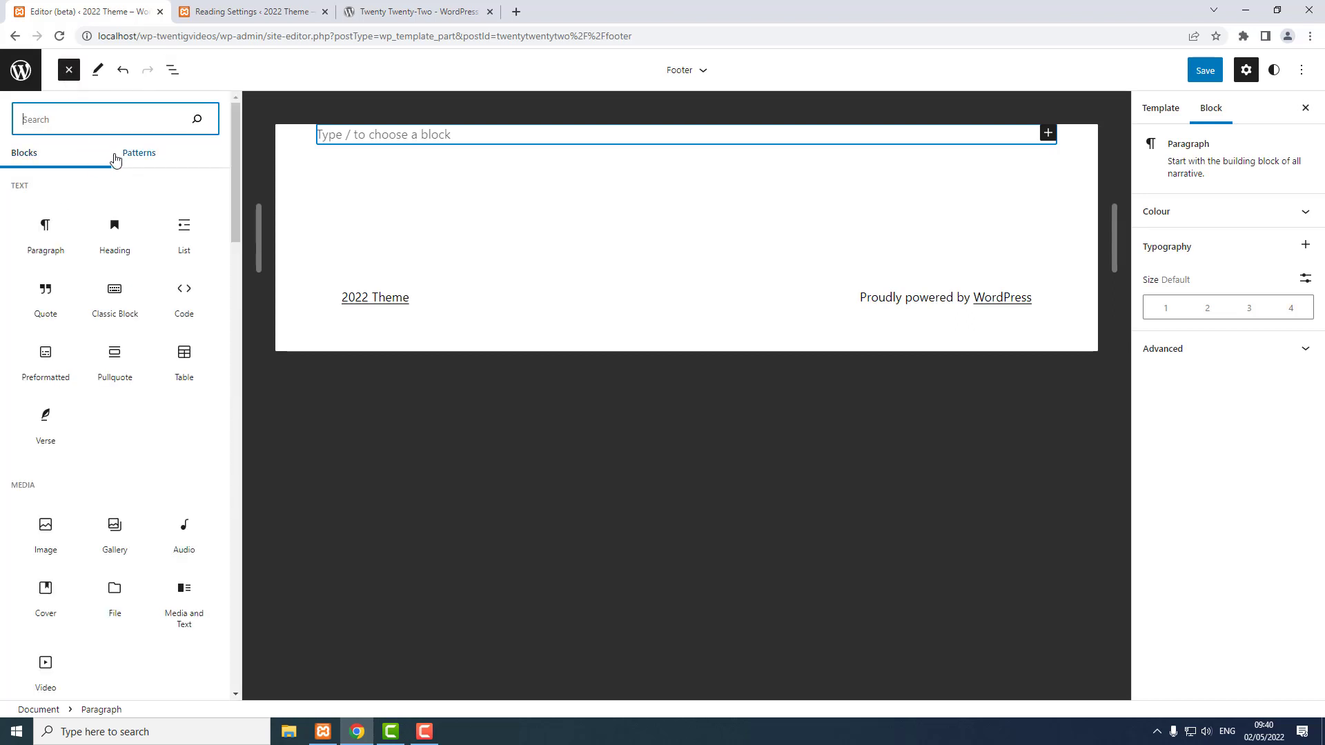
{"action": "left_click", "coordinate": [138, 154]}
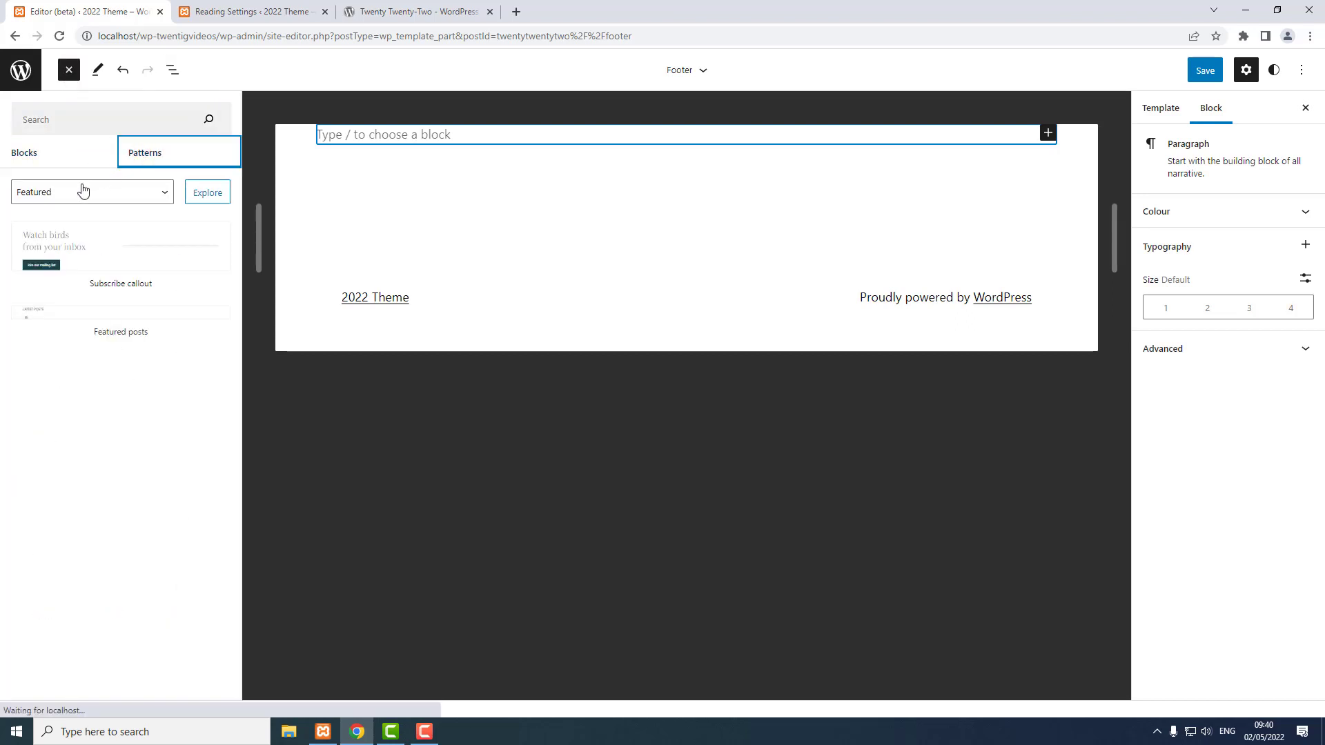
{"action": "left_click", "coordinate": [82, 191]}
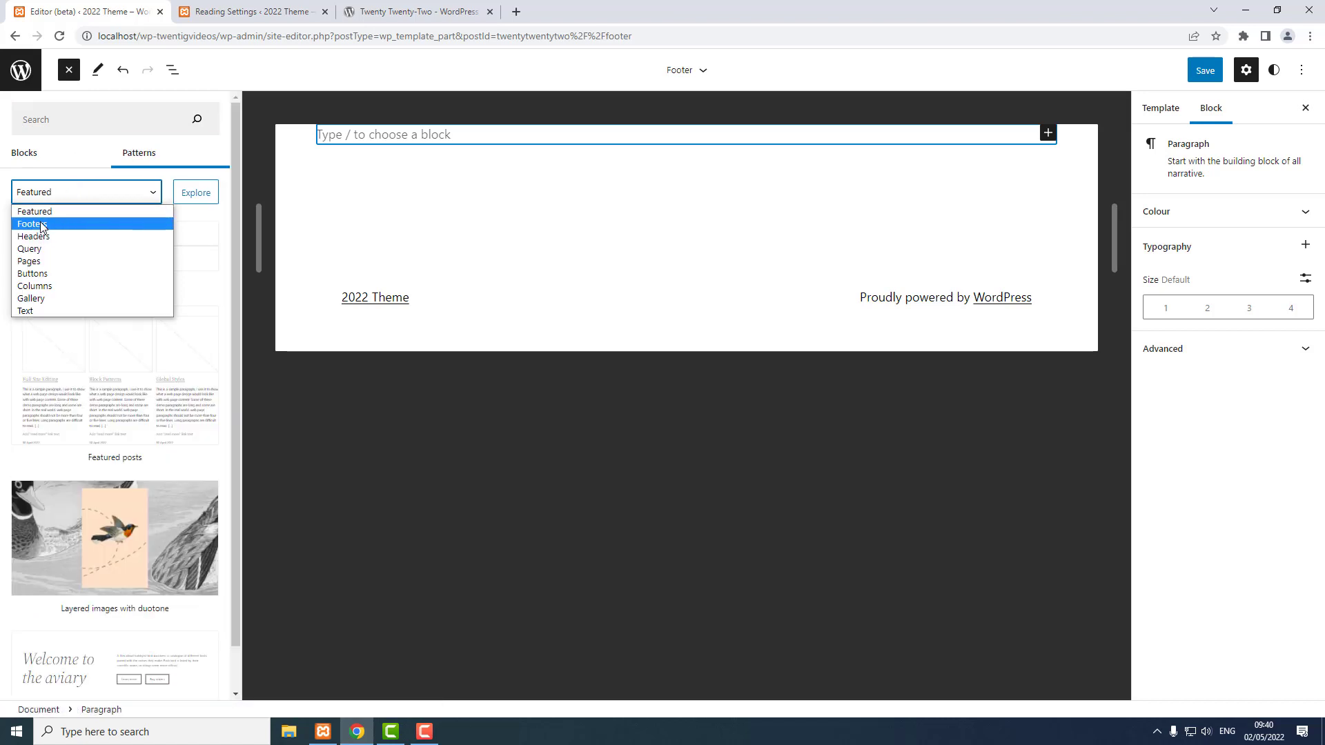
{"action": "left_click", "coordinate": [41, 225]}
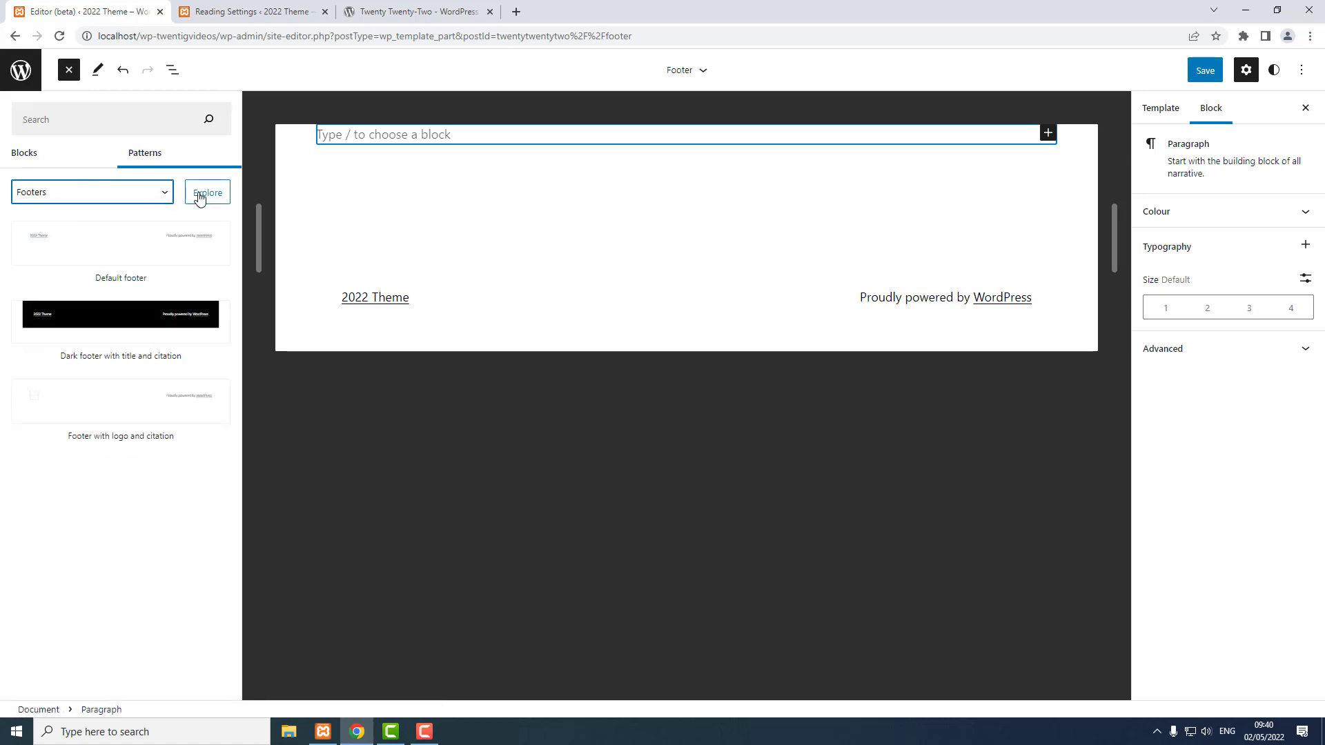
{"action": "left_click", "coordinate": [200, 198]}
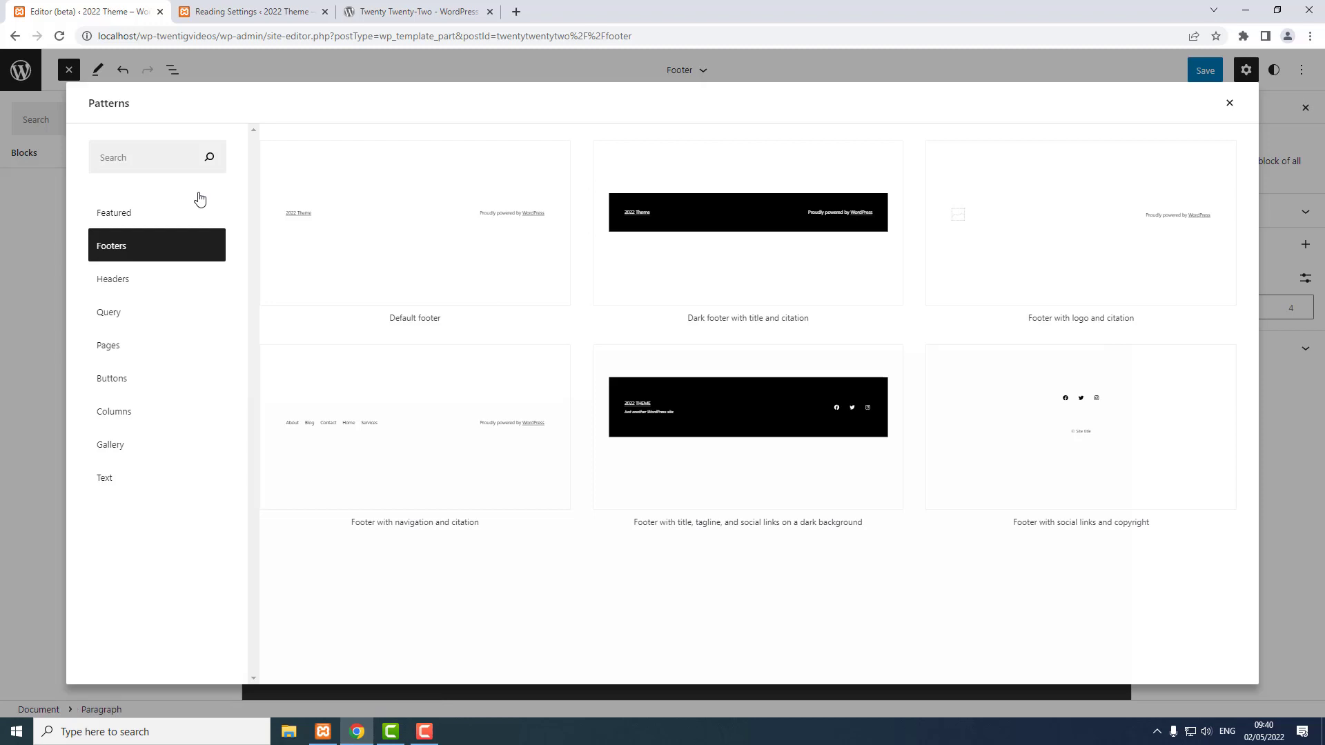
Insert the dark footer pattern with title, tagline and social links, checking the Facebook, Twitter and Instagram links
{"action": "left_click", "coordinate": [703, 405]}
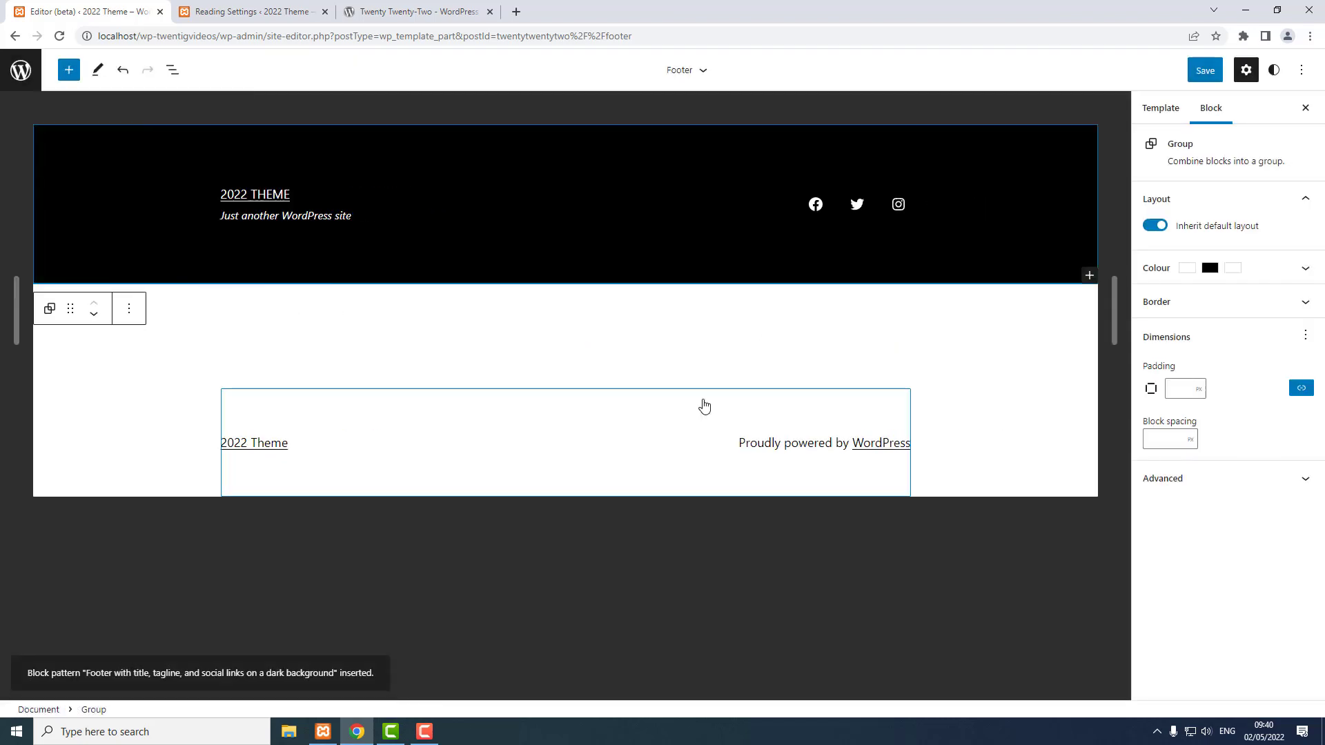
{"action": "left_click", "coordinate": [816, 205]}
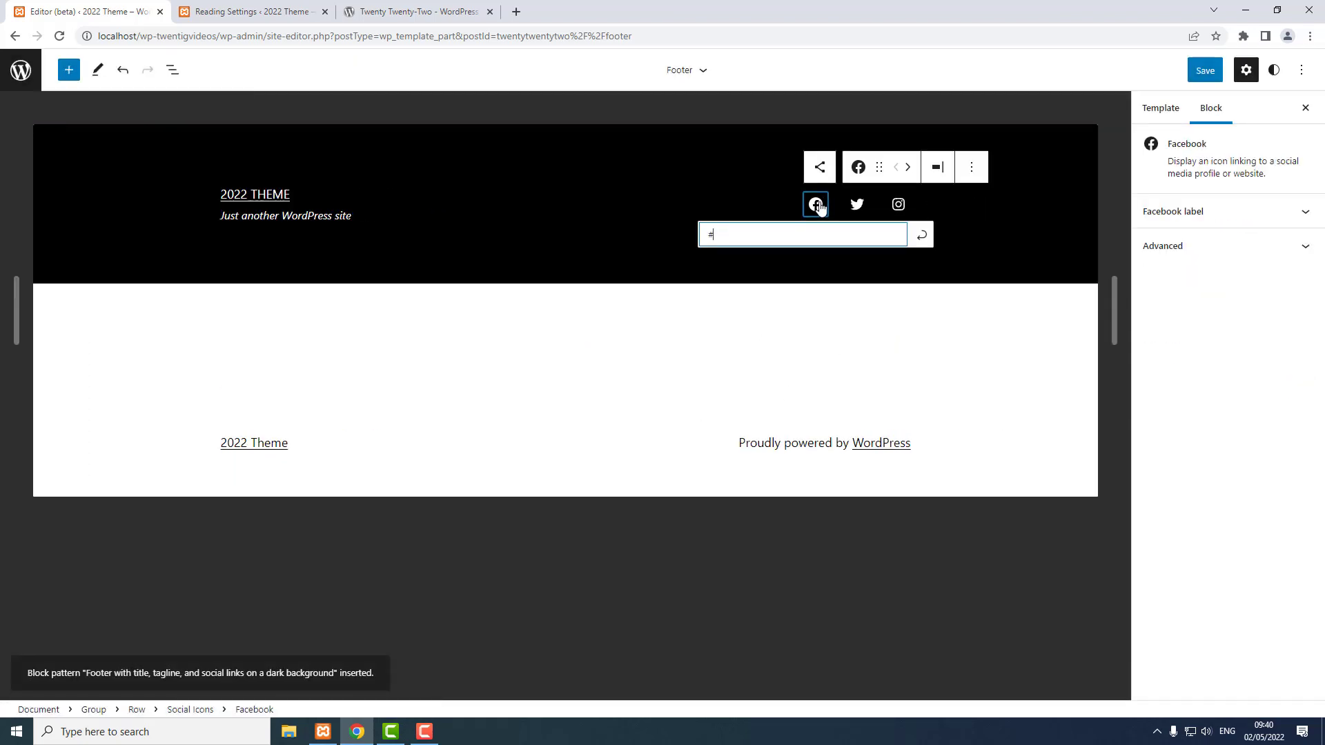
{"action": "left_click", "coordinate": [857, 206]}
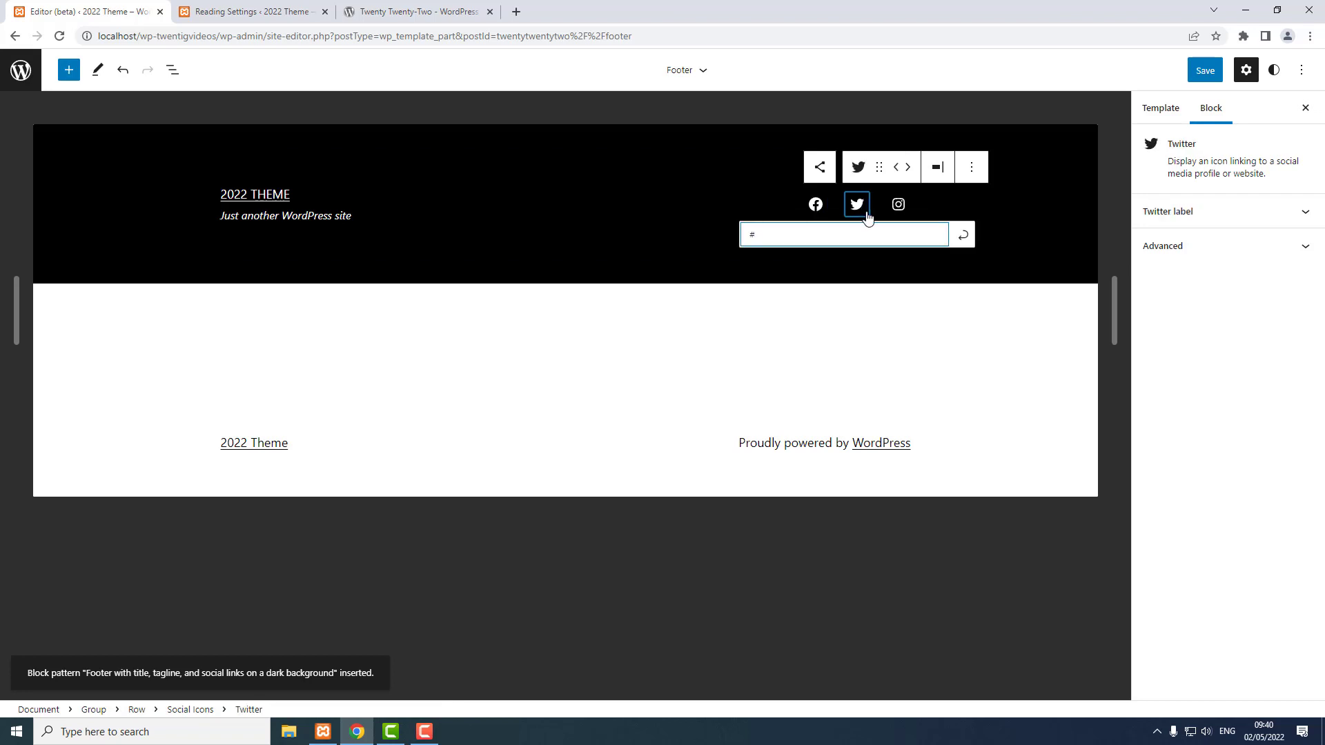
{"action": "left_click", "coordinate": [897, 207]}
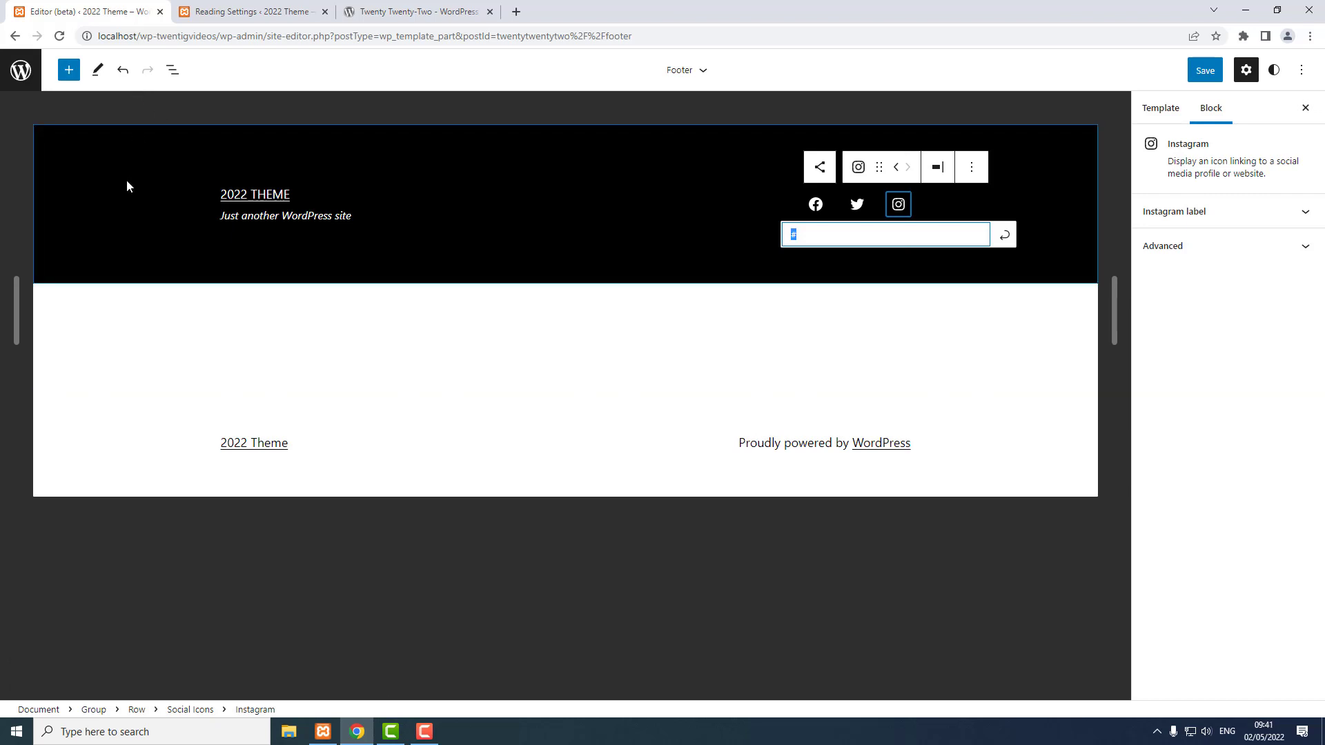
Delete the old default footer Group via List view and save the Footer
{"action": "left_click", "coordinate": [67, 307]}
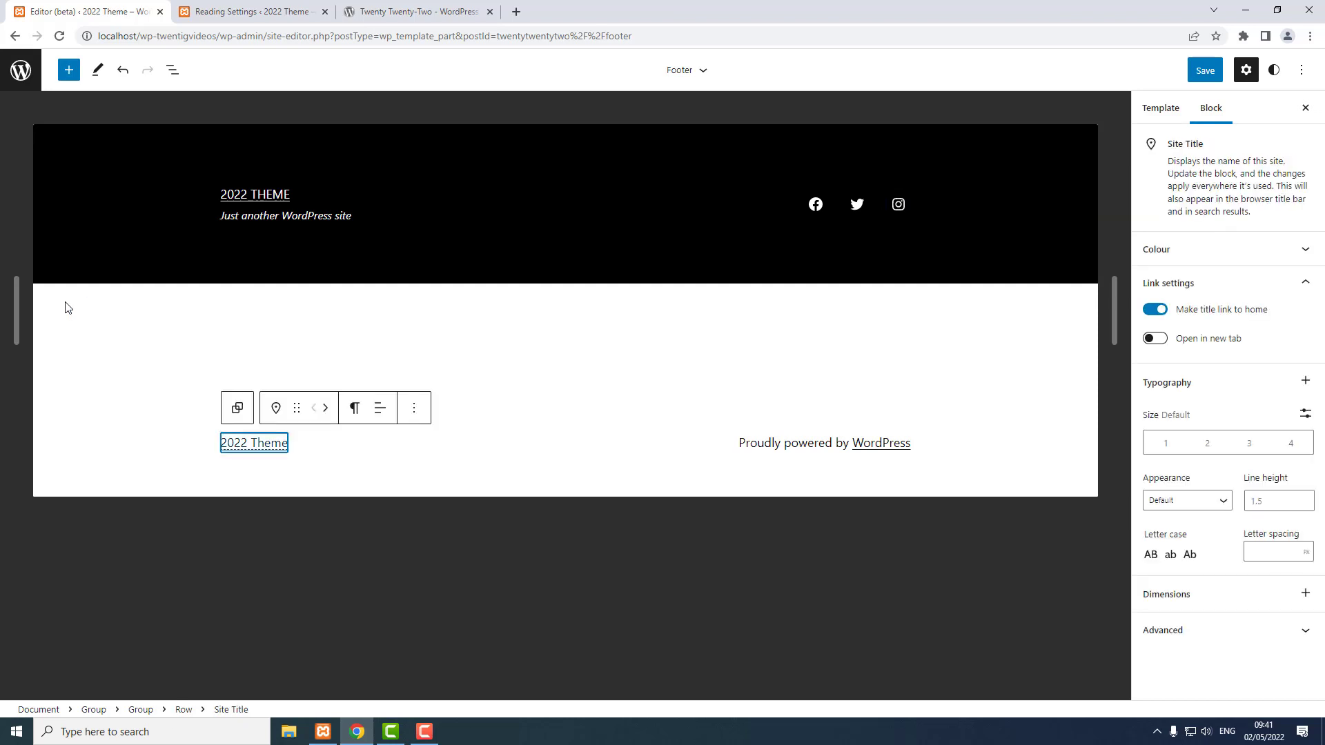
{"action": "left_click", "coordinate": [172, 70]}
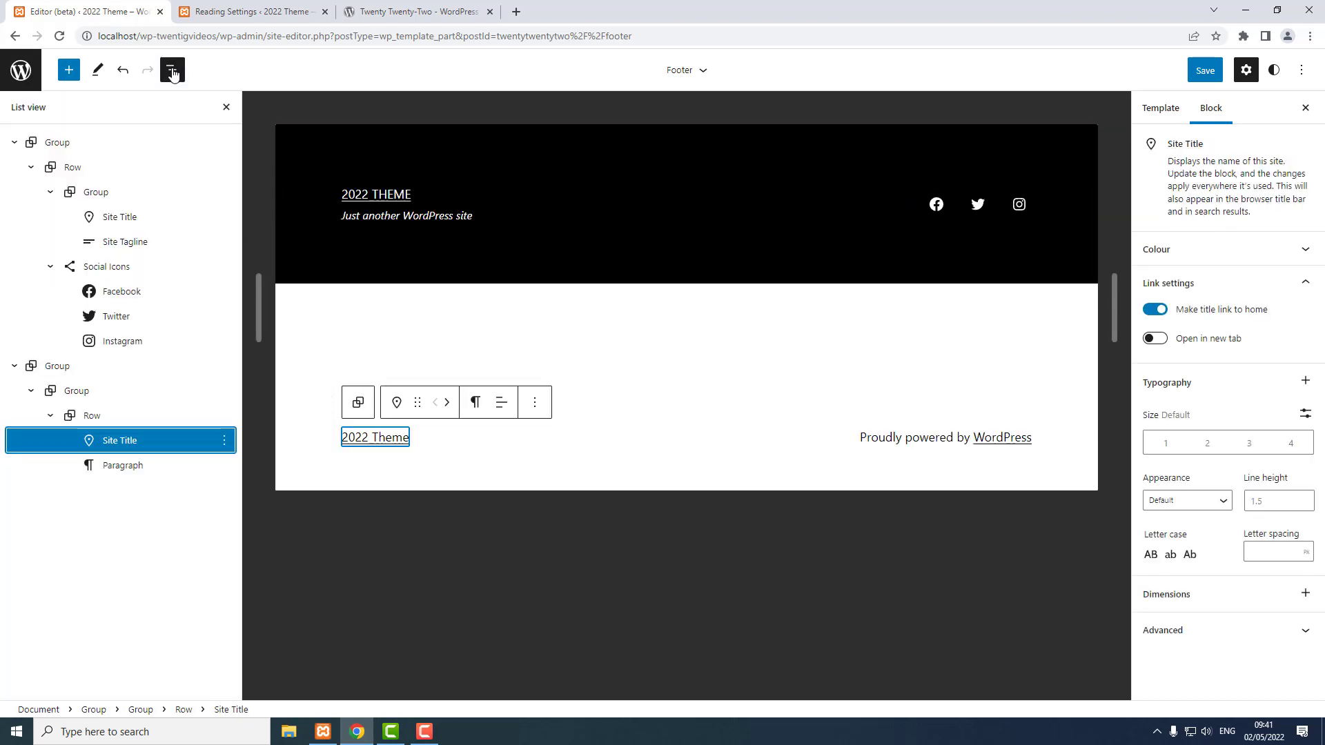
{"action": "left_click", "coordinate": [69, 367]}
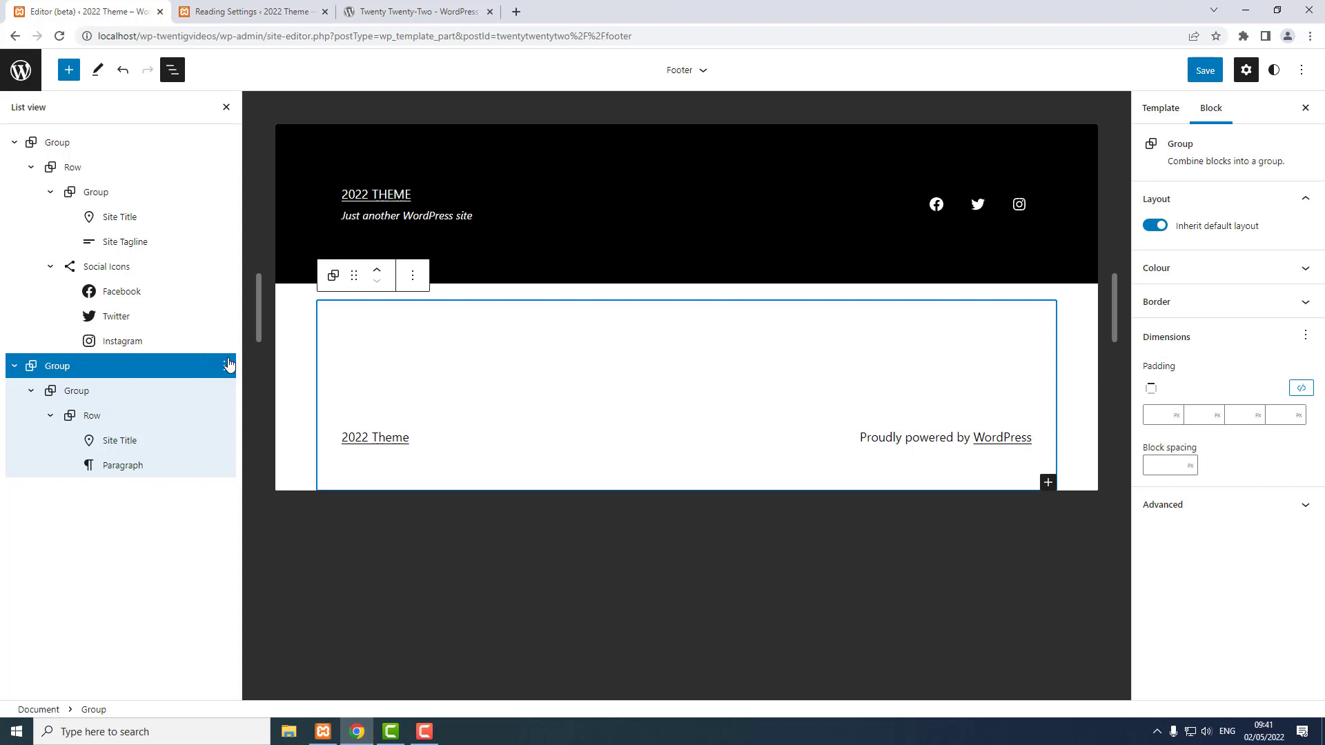
{"action": "left_click", "coordinate": [224, 366]}
{"action": "left_click", "coordinate": [267, 651]}
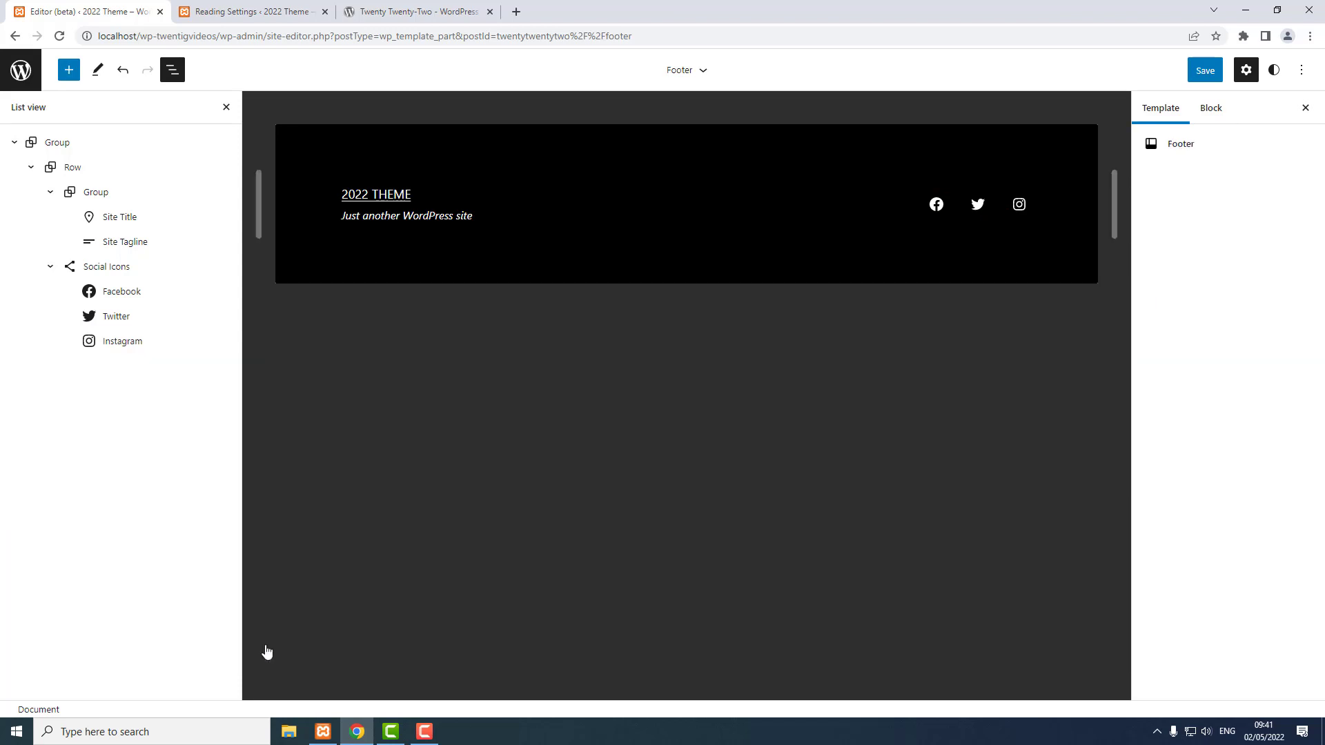
{"action": "left_click", "coordinate": [1205, 72]}
{"action": "left_click", "coordinate": [1228, 72]}
Return to the dashboard and view the live site's home page with the new footer
{"action": "left_click", "coordinate": [19, 72]}
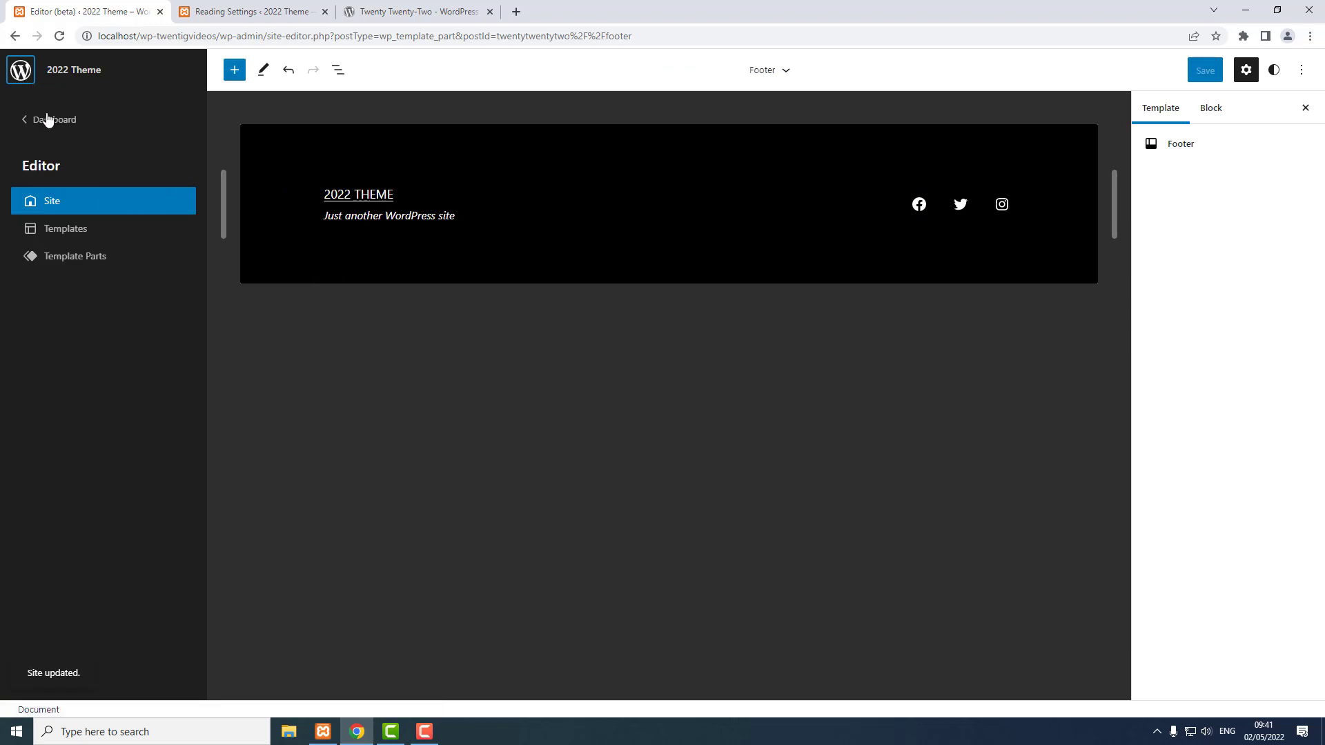
{"action": "left_click", "coordinate": [48, 121]}
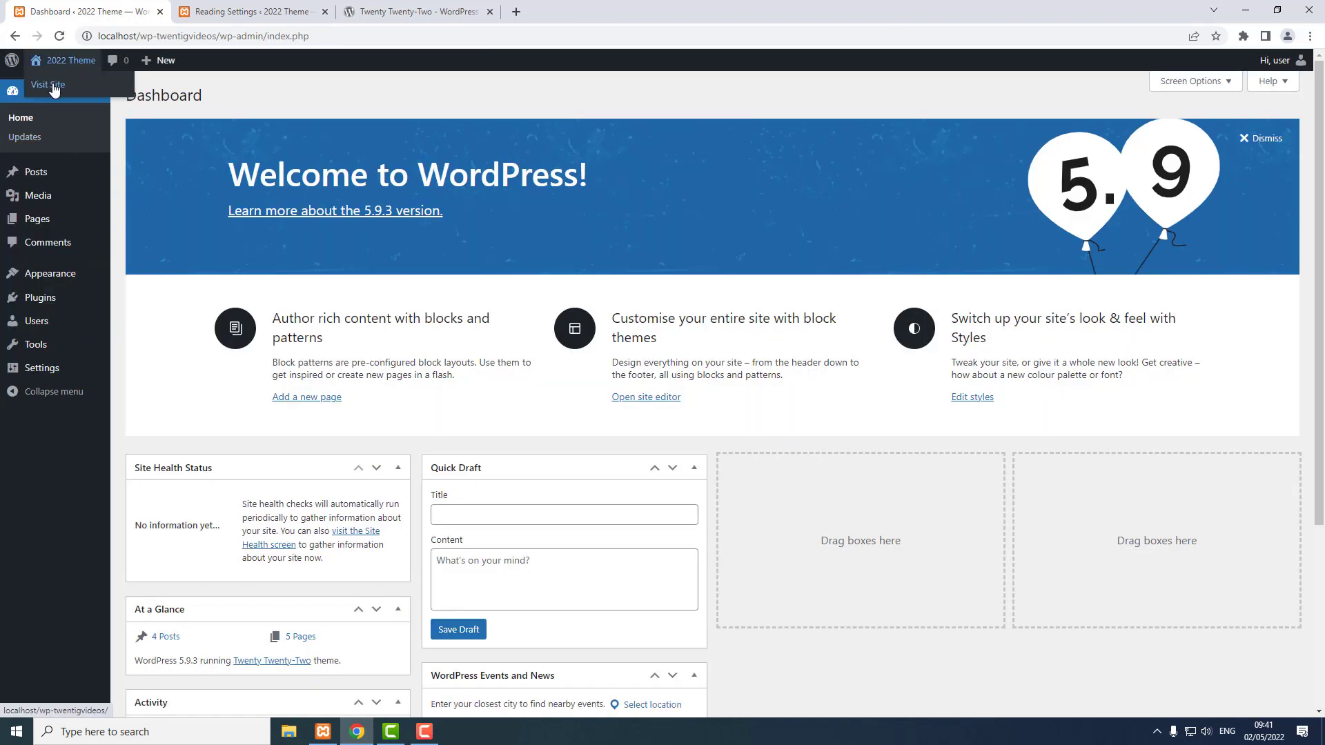
{"action": "left_click", "coordinate": [55, 84]}
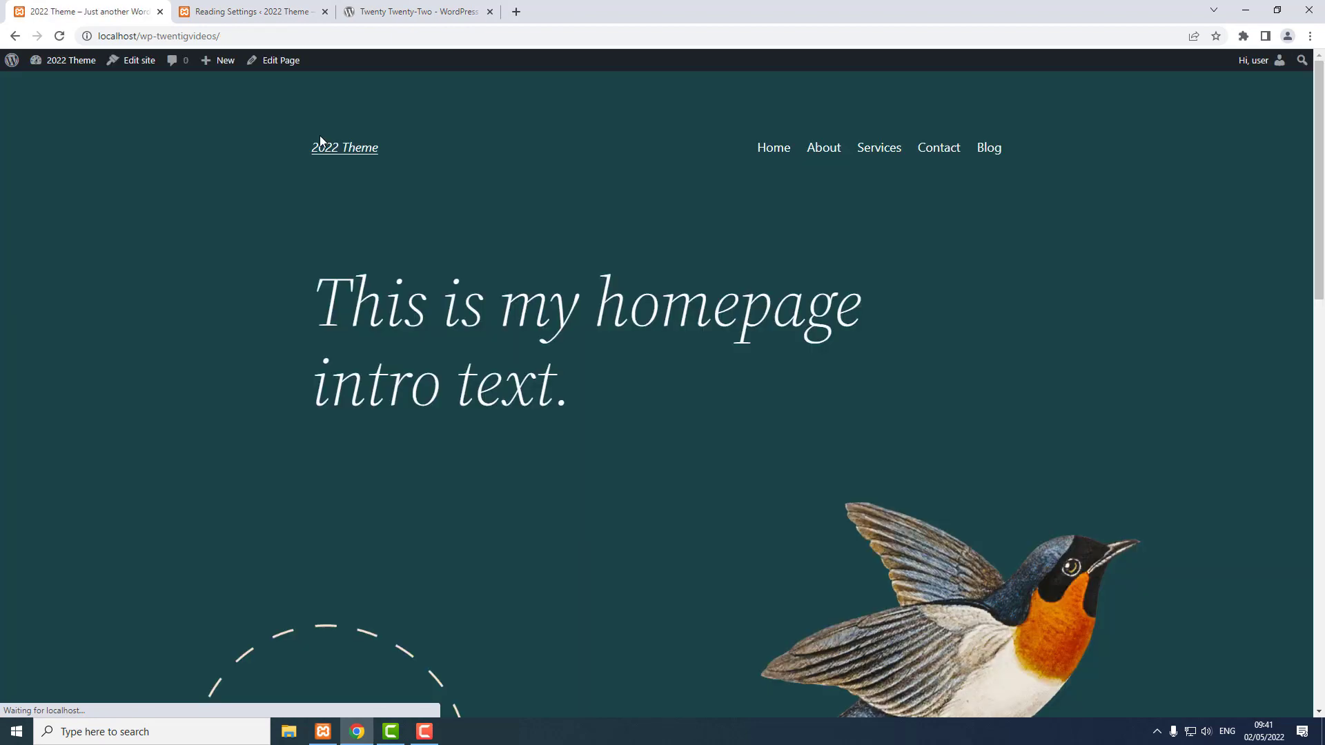
{"action": "left_click_drag", "start_coordinate": [1317, 242], "coordinate": [1321, 610]}
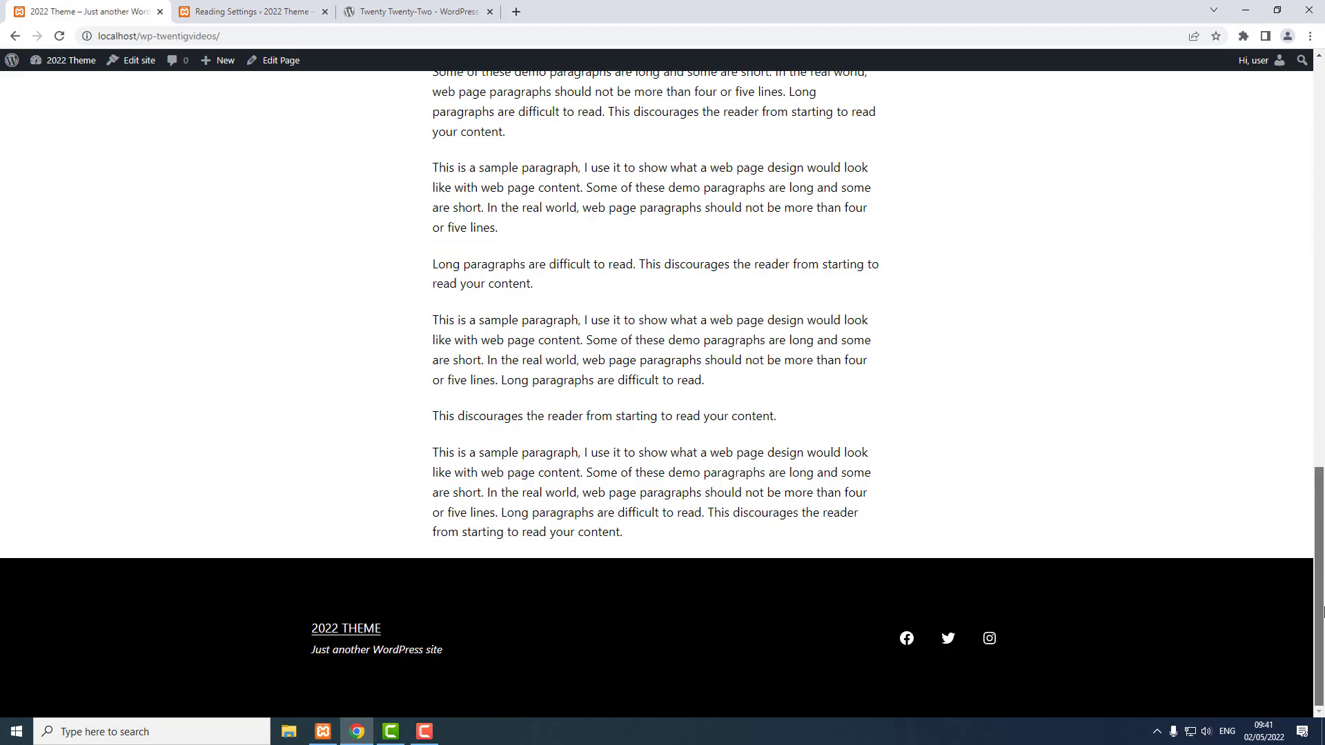
{"action": "scroll", "coordinate": [1048, 100], "scroll_direction": "up", "scroll_amount": 20}
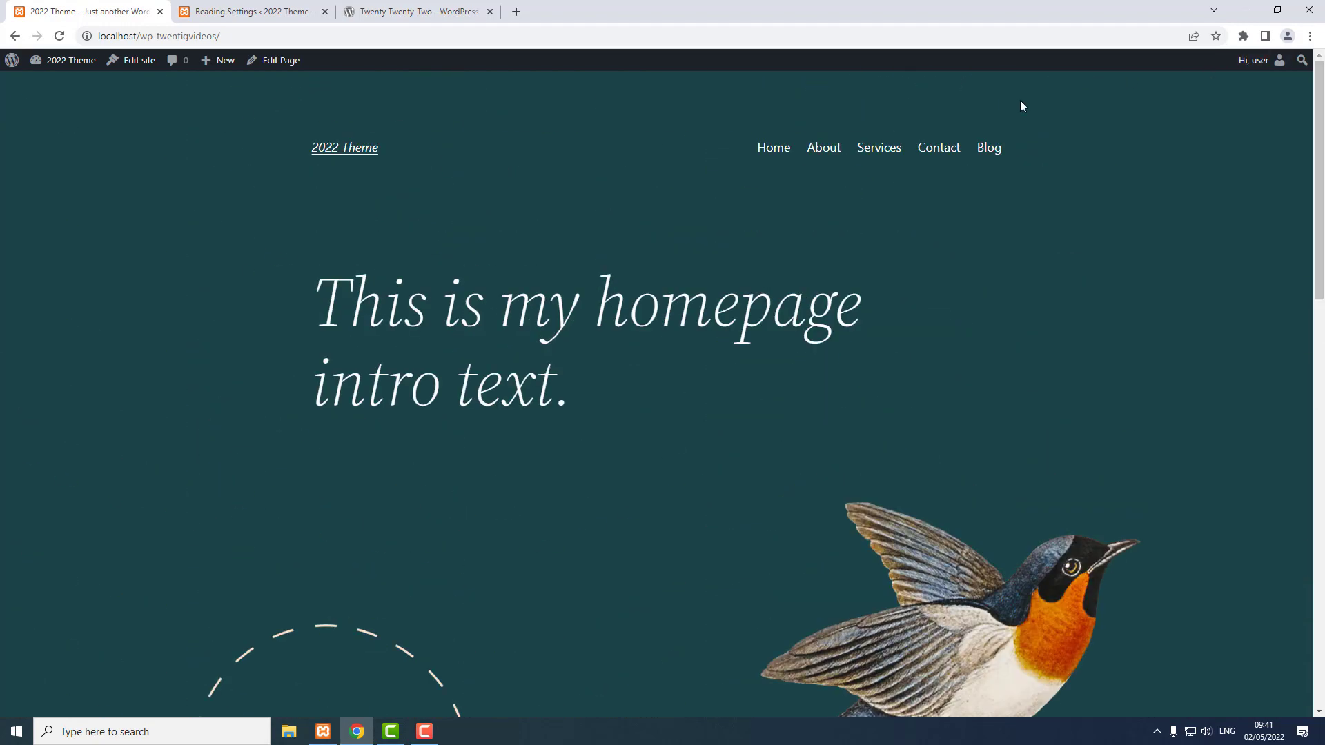
Browse the Blog and About pages, then open About in the page editor
{"action": "left_click", "coordinate": [988, 148]}
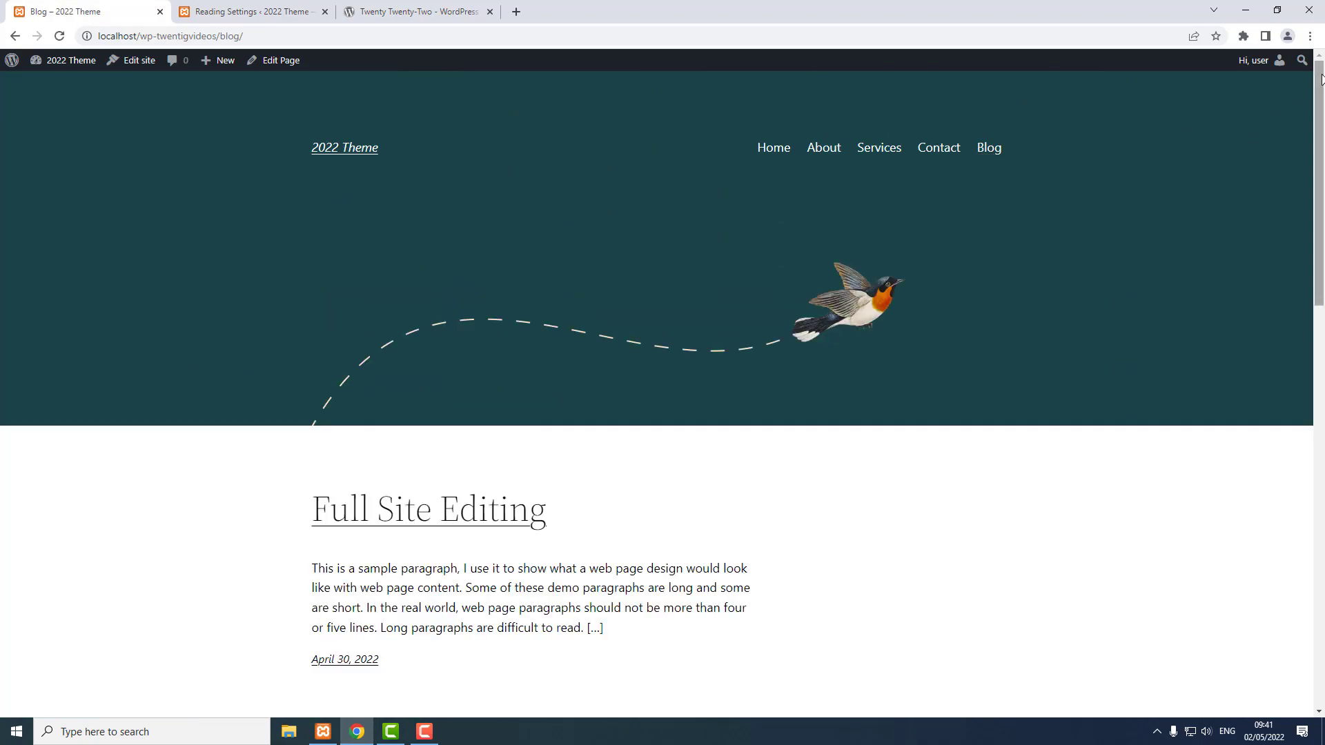
{"action": "left_click_drag", "start_coordinate": [1321, 252], "coordinate": [1322, 652]}
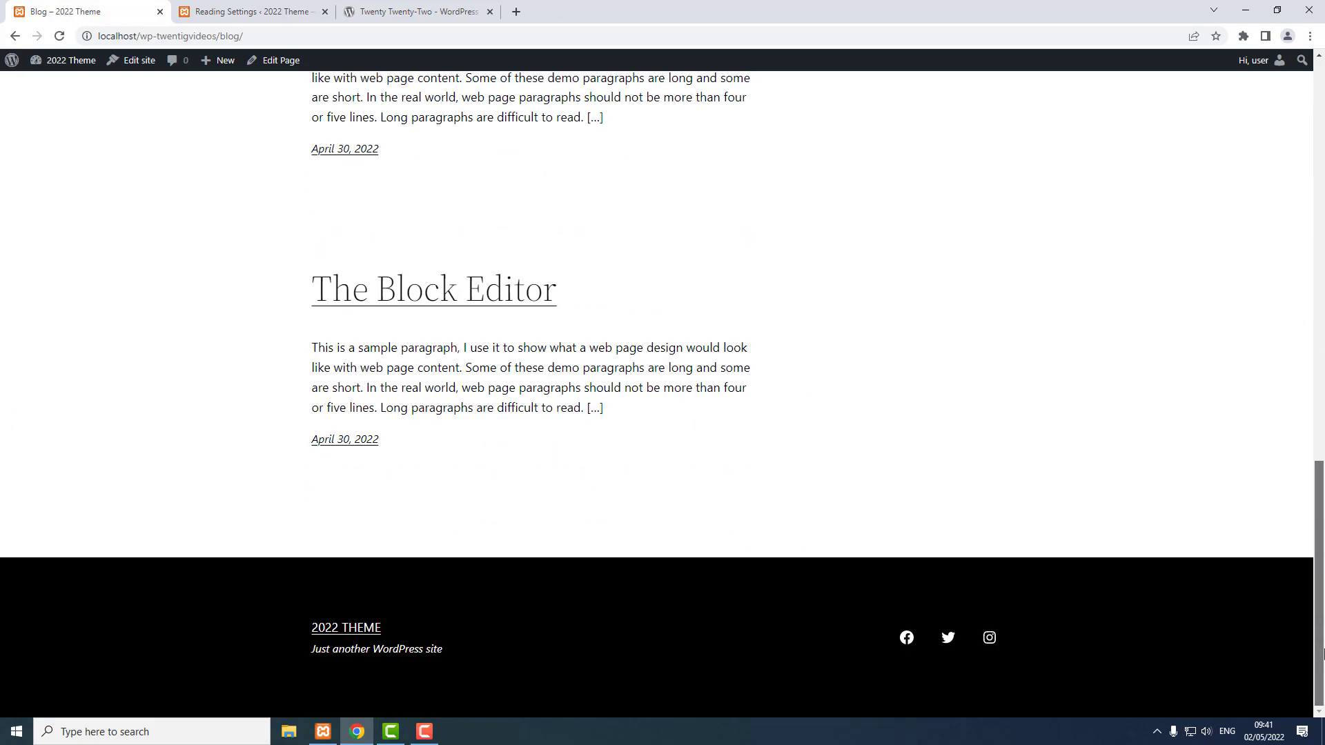
{"action": "left_click_drag", "start_coordinate": [1319, 531], "coordinate": [1297, 71]}
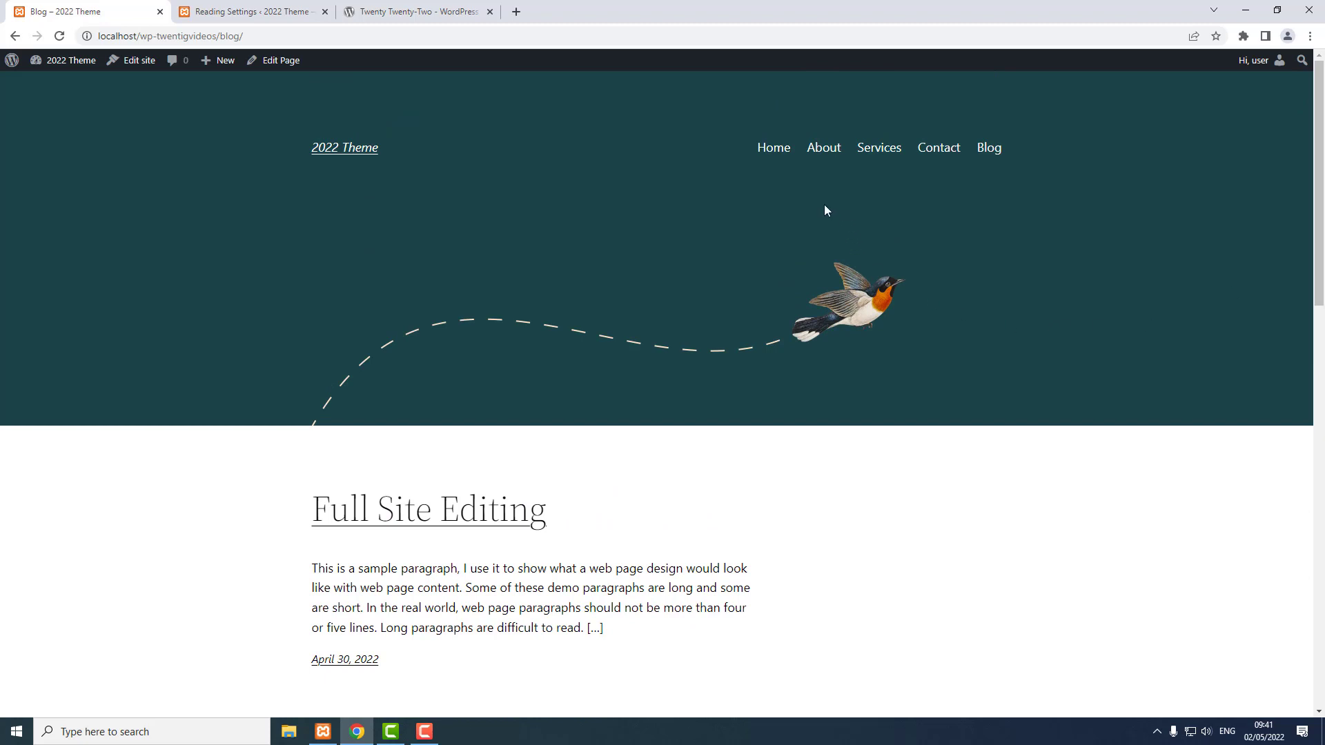
{"action": "left_click", "coordinate": [822, 151]}
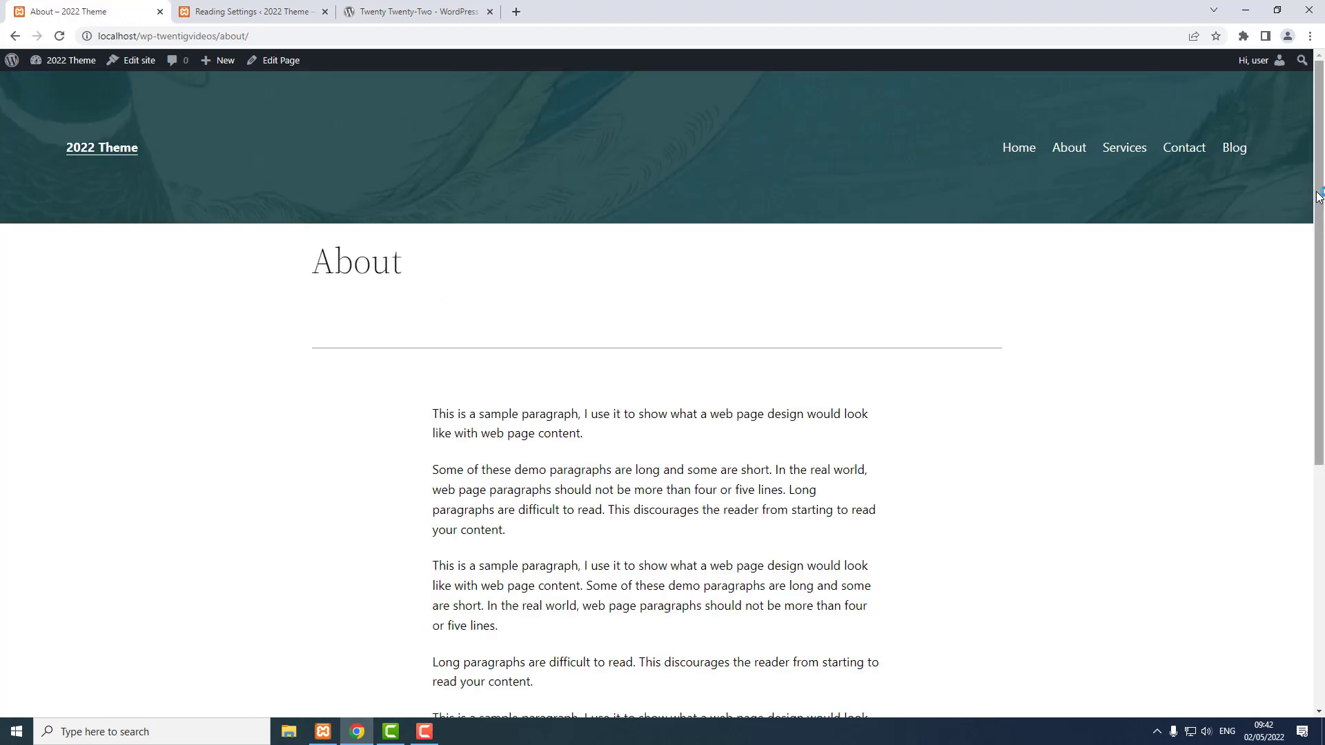
{"action": "left_click_drag", "start_coordinate": [1318, 195], "coordinate": [1318, 264]}
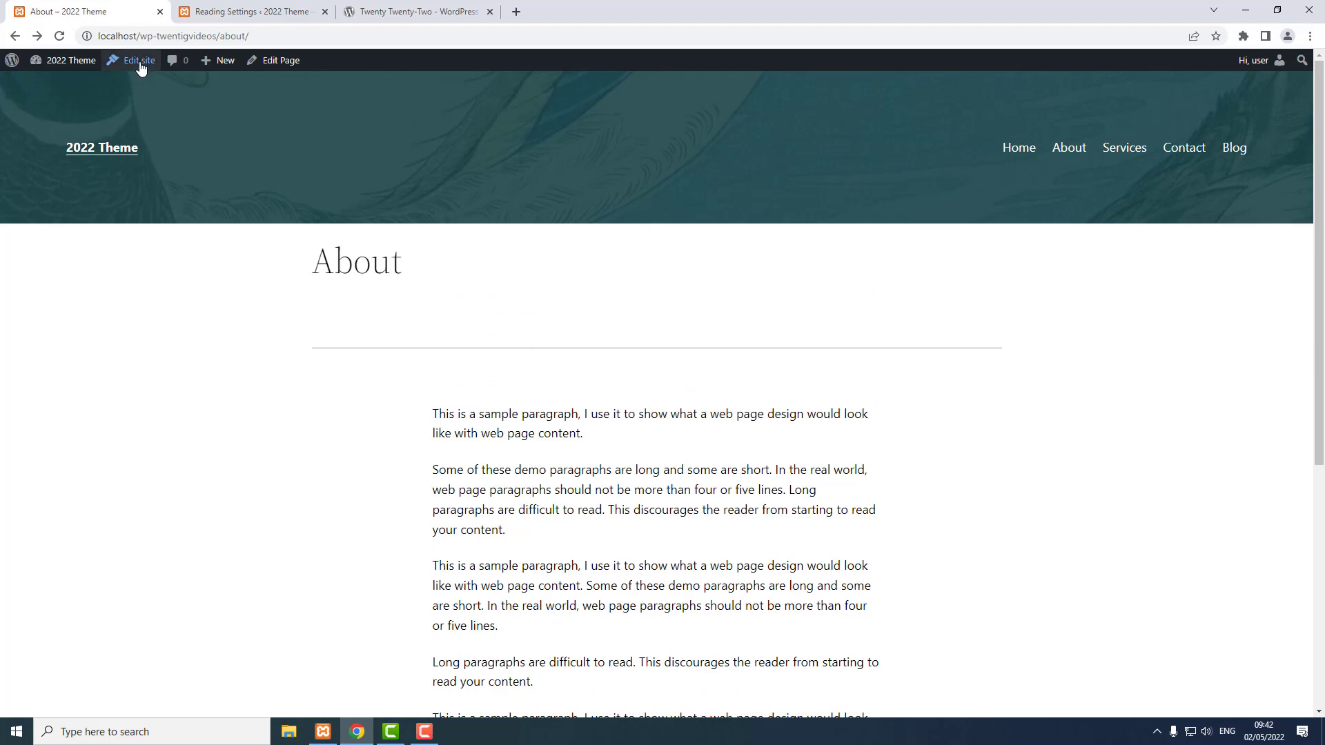
{"action": "left_click", "coordinate": [278, 62]}
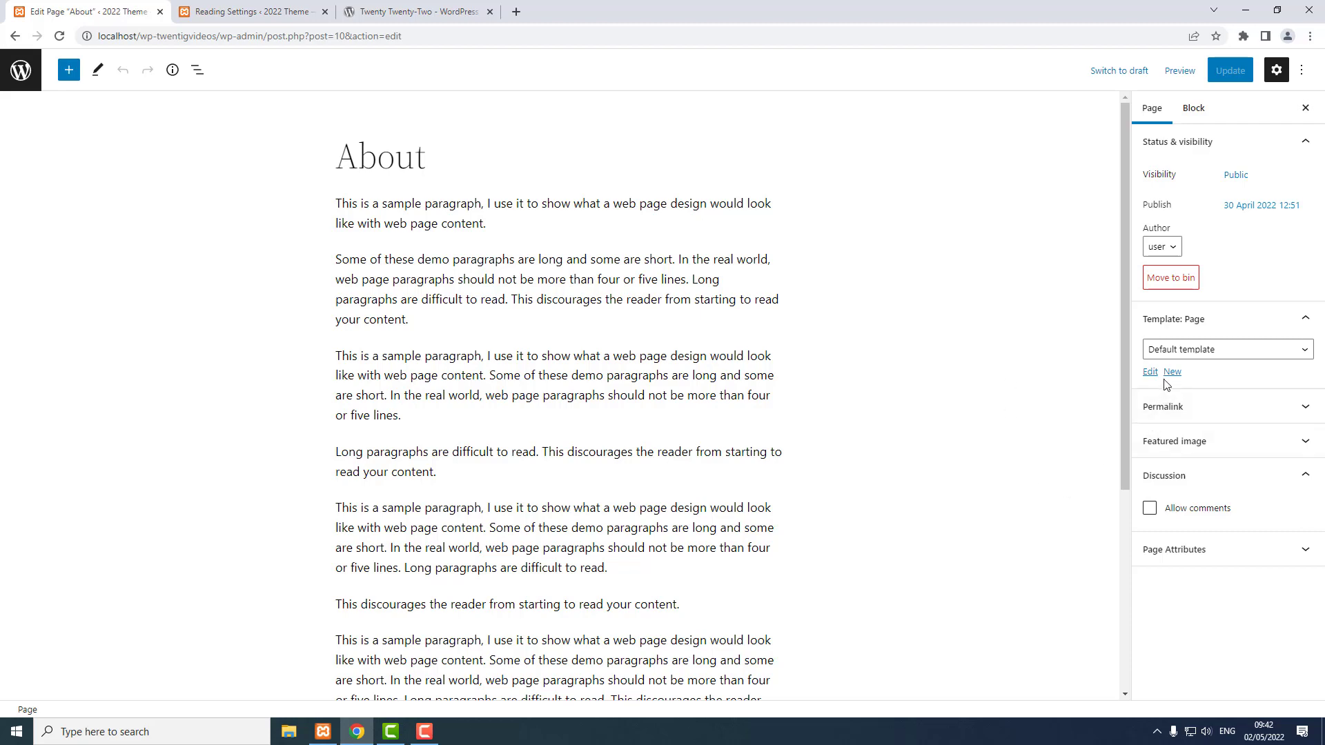
In the Page template, select the main content group and unlink its padding sides
{"action": "left_click", "coordinate": [1149, 373]}
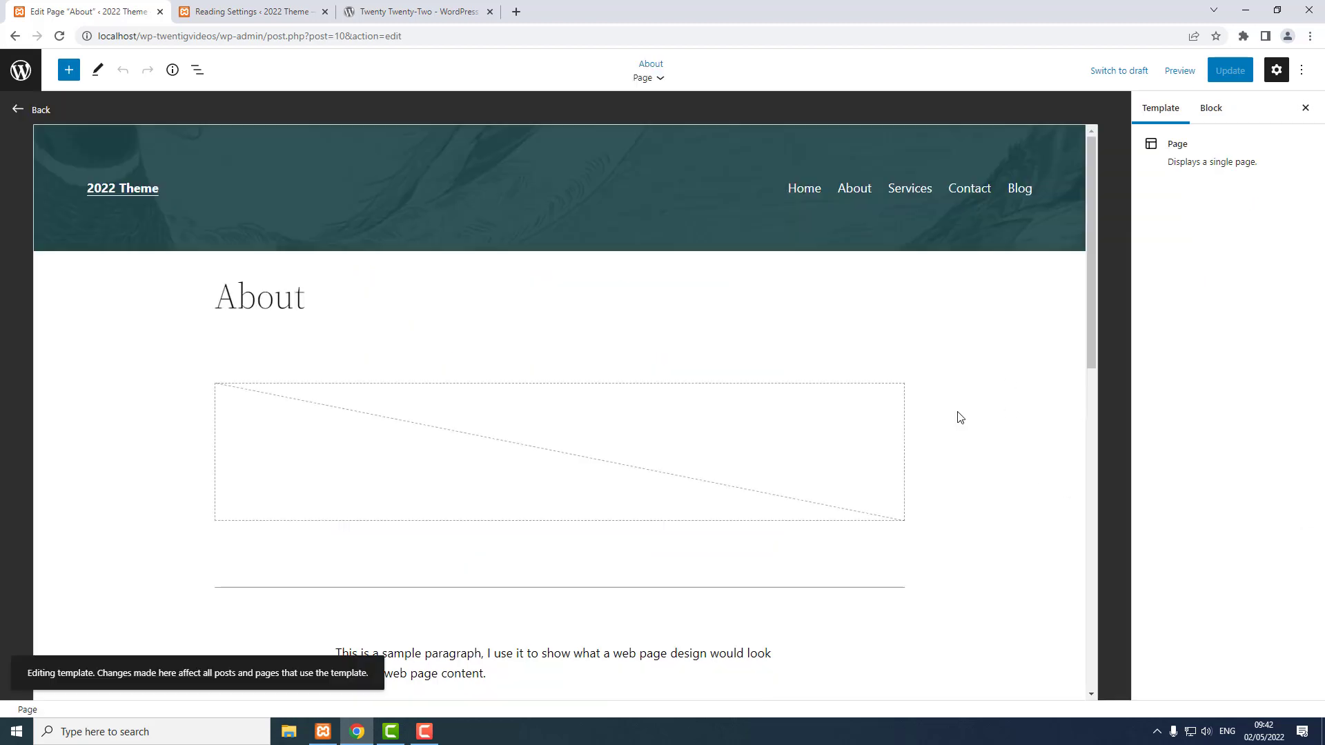
{"action": "left_click", "coordinate": [198, 71]}
{"action": "left_click", "coordinate": [57, 398]}
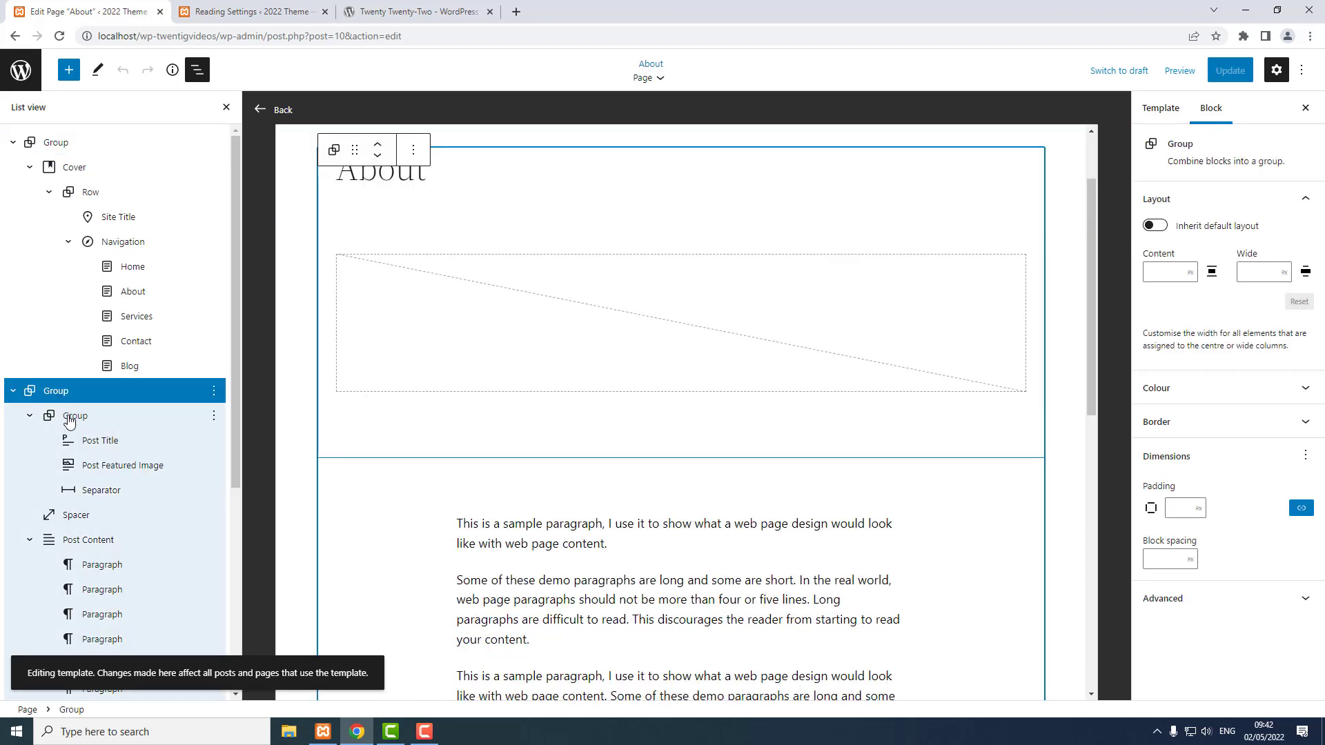
{"action": "left_click", "coordinate": [13, 145]}
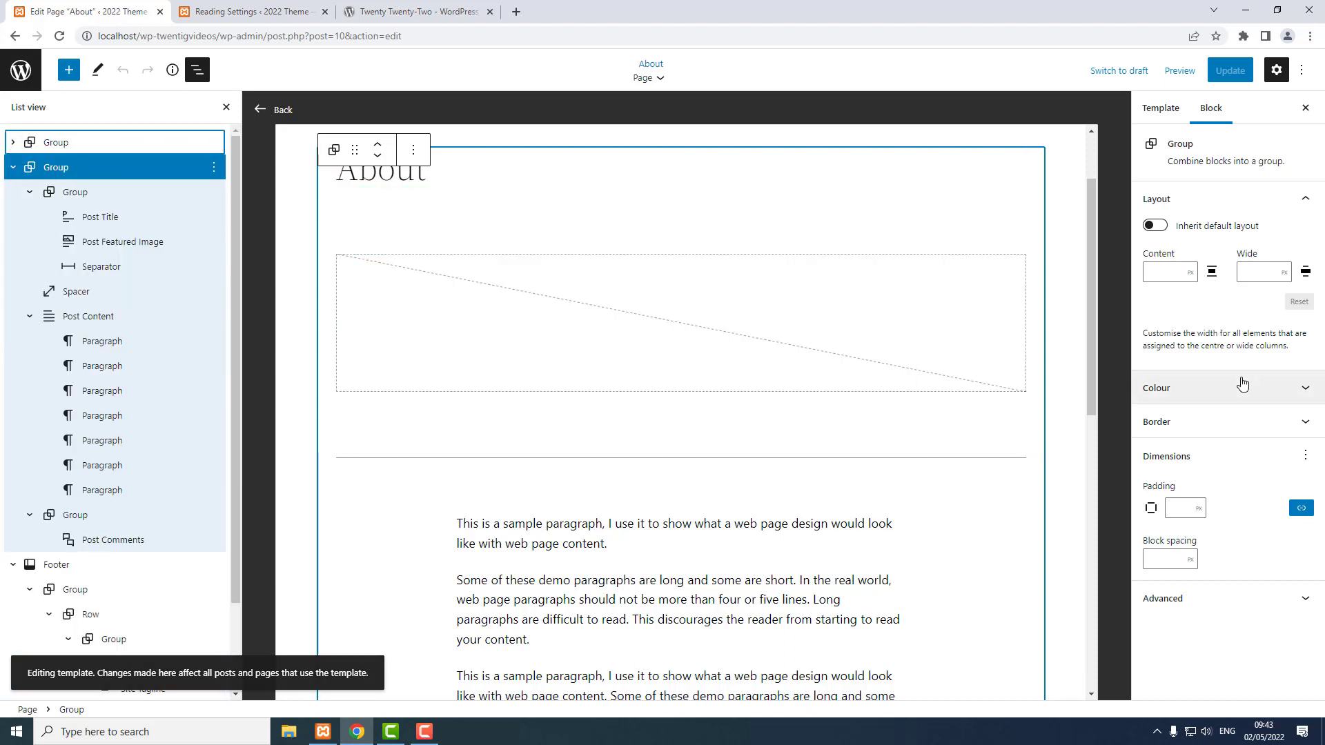
{"action": "left_click", "coordinate": [1301, 510]}
{"action": "left_click", "coordinate": [1301, 509]}
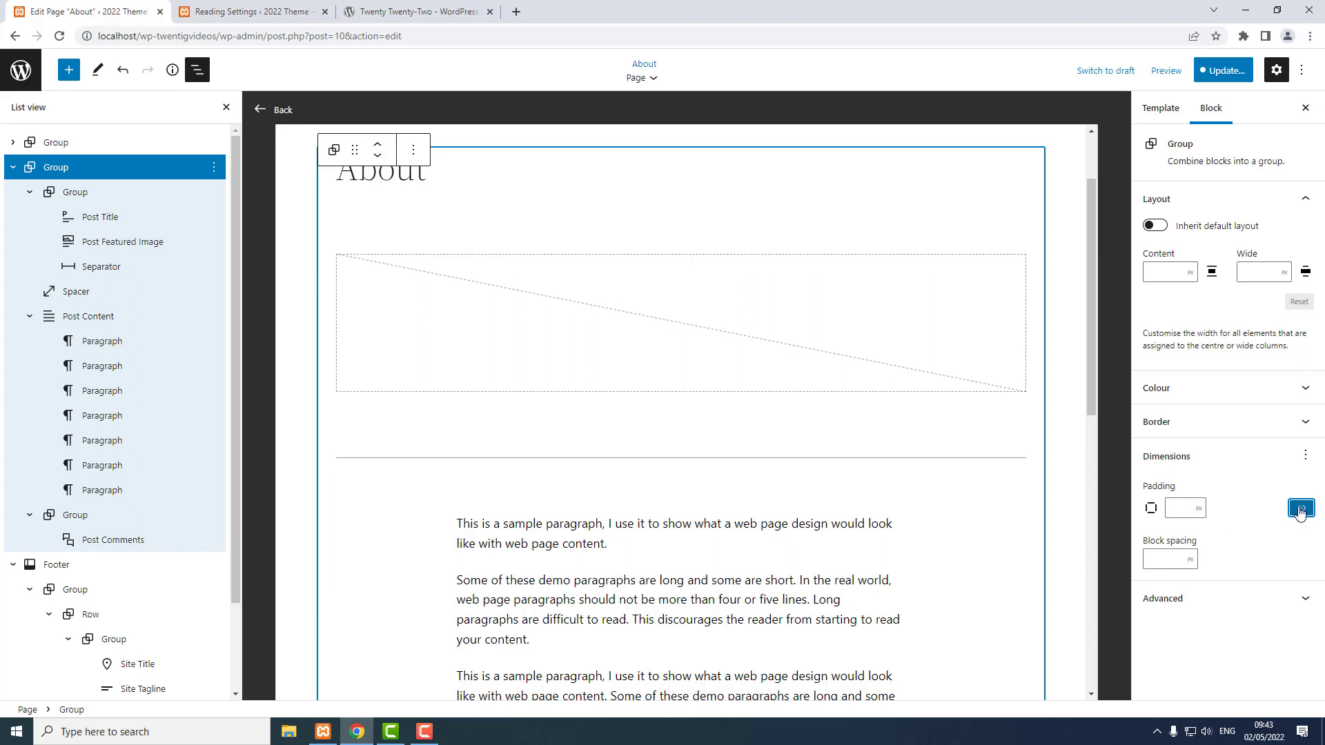
{"action": "left_click", "coordinate": [1300, 510]}
Set the group's padding to 75px top and 50px bottom, save, and return to Pages
{"action": "left_click", "coordinate": [1152, 538]}
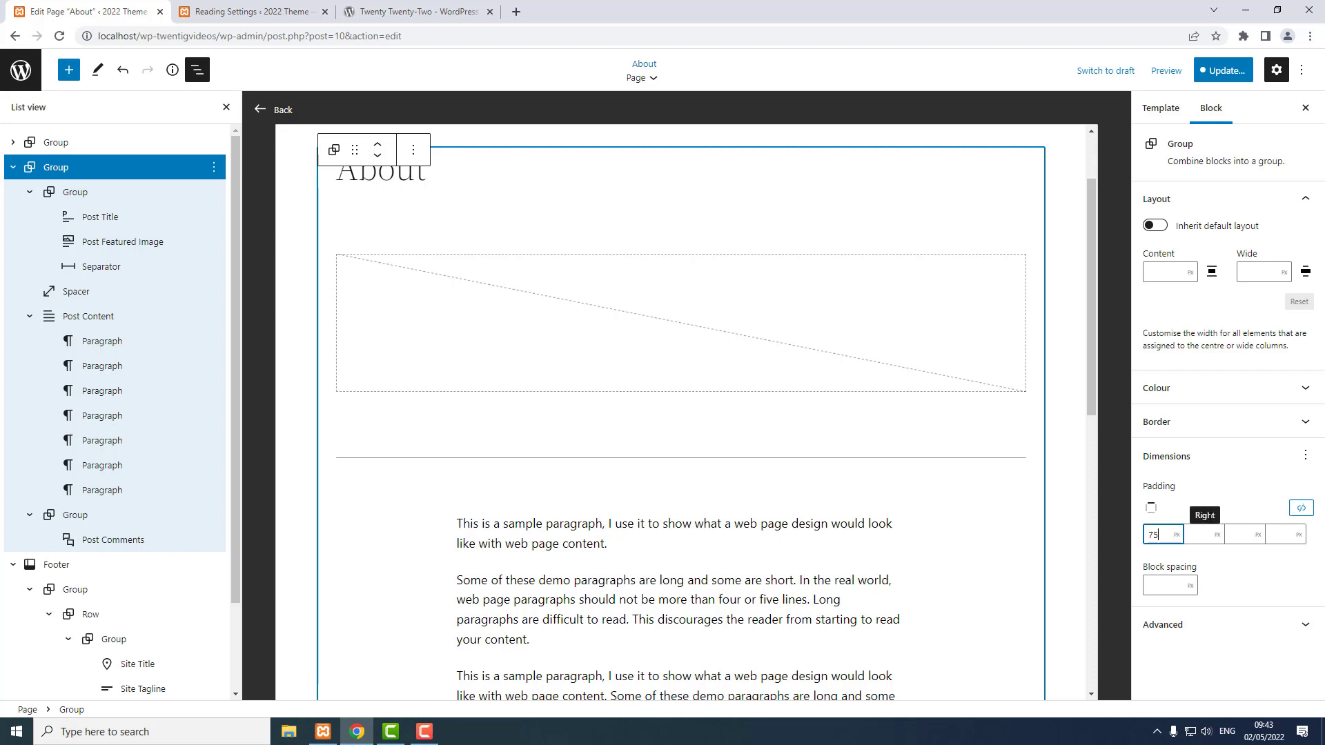
{"action": "left_click", "coordinate": [1243, 535]}
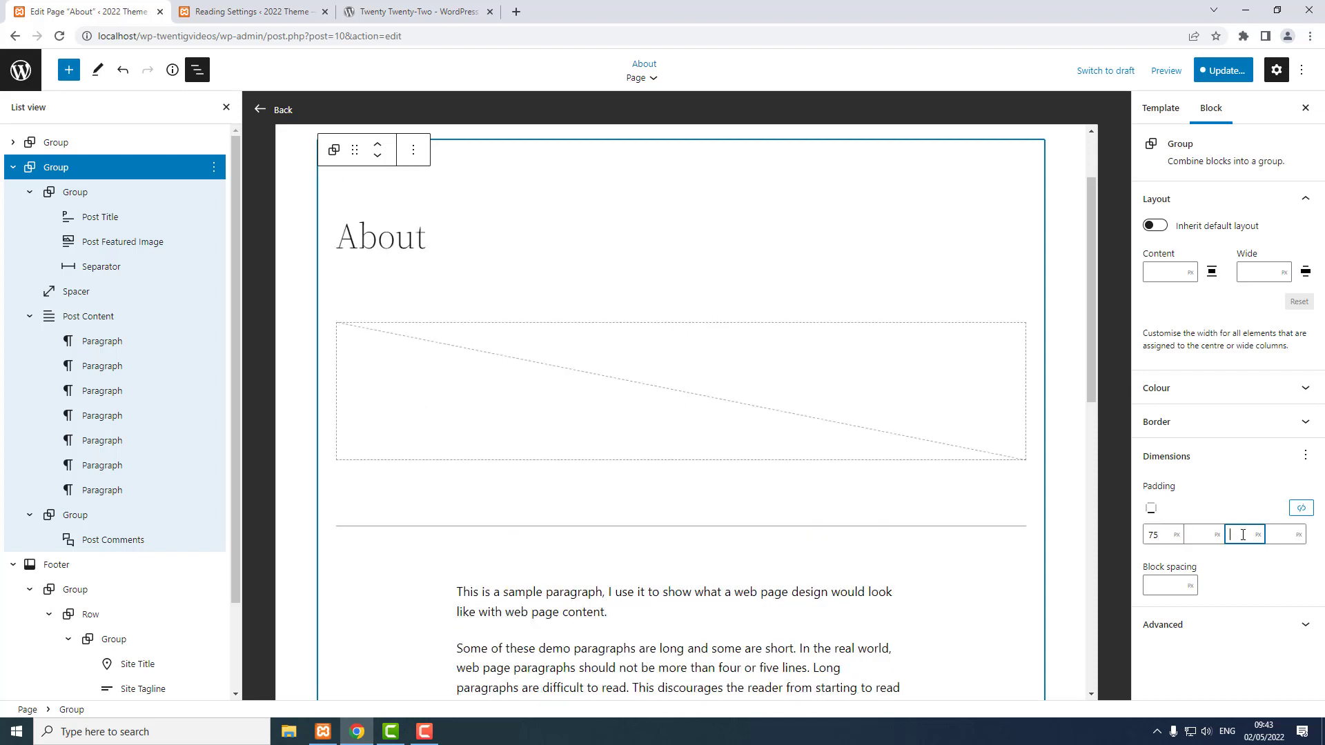
{"action": "type", "text": "50"}
{"action": "left_click", "coordinate": [1219, 69]}
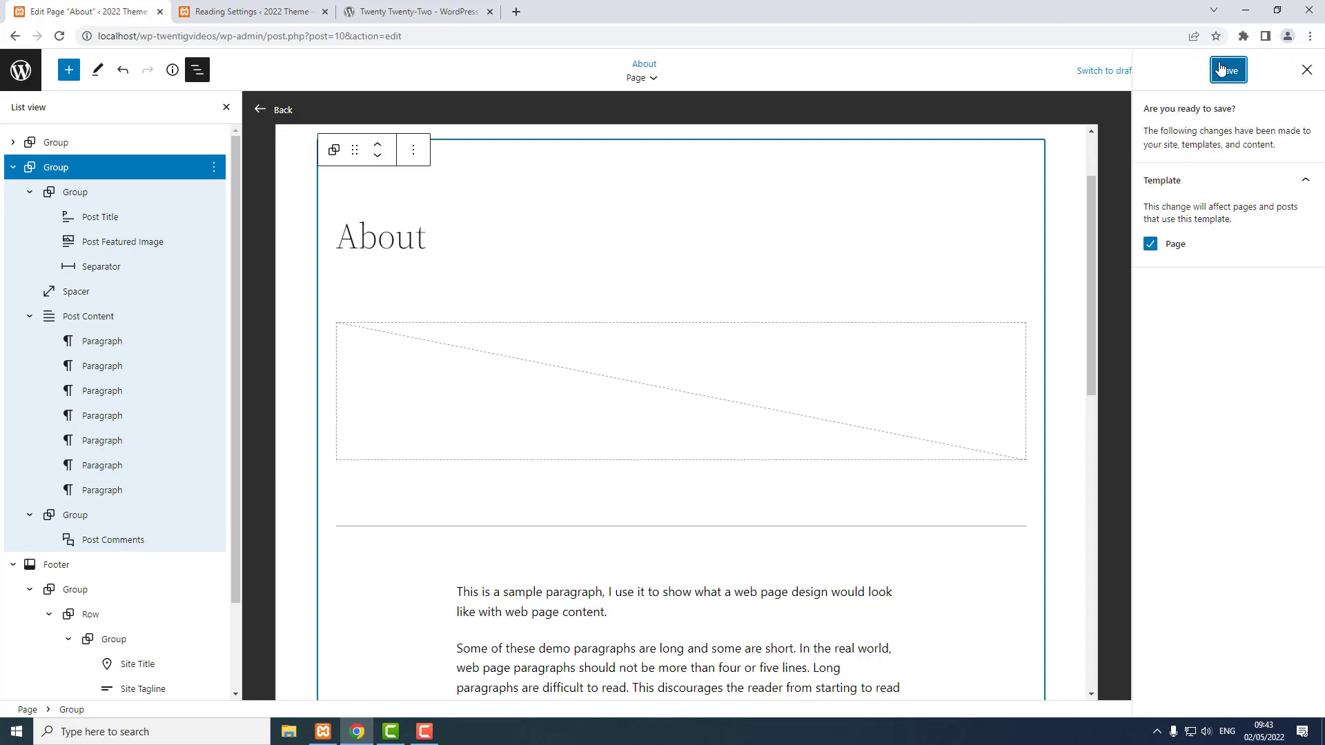
{"action": "left_click", "coordinate": [1223, 68]}
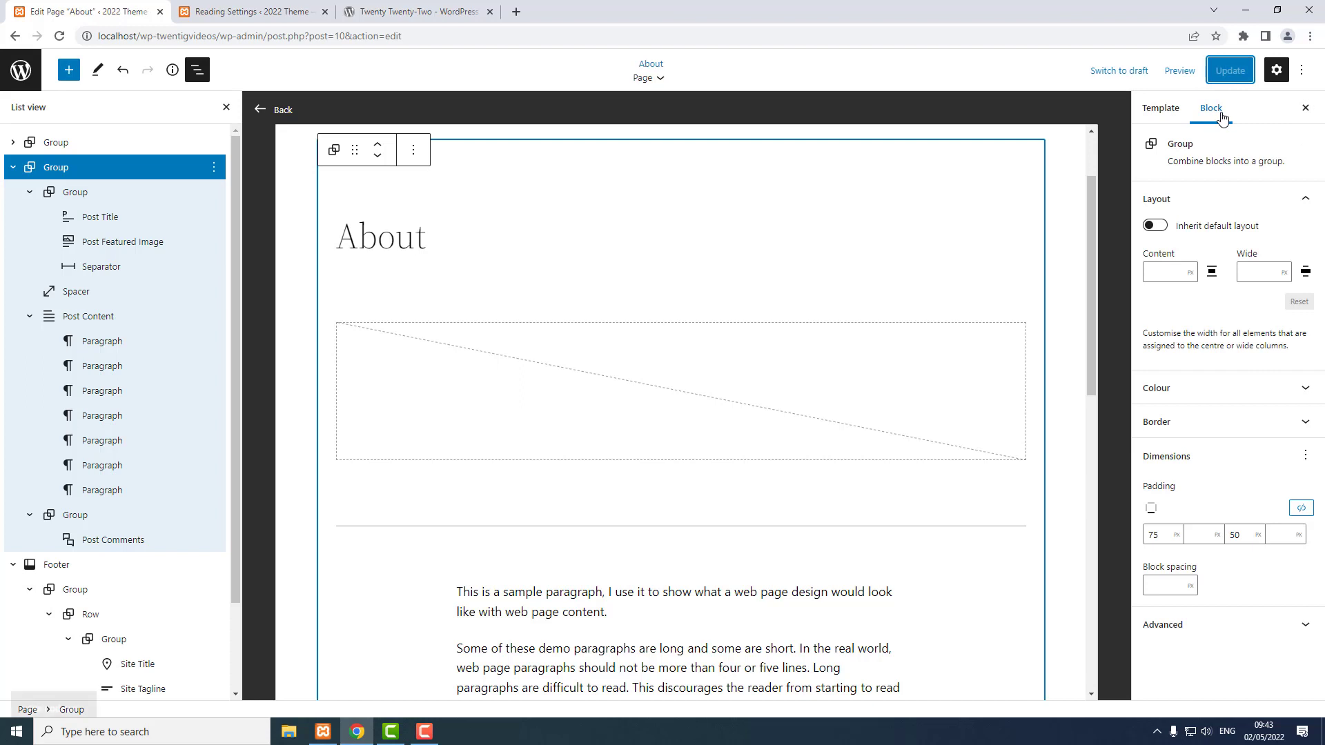
{"action": "left_click", "coordinate": [15, 70]}
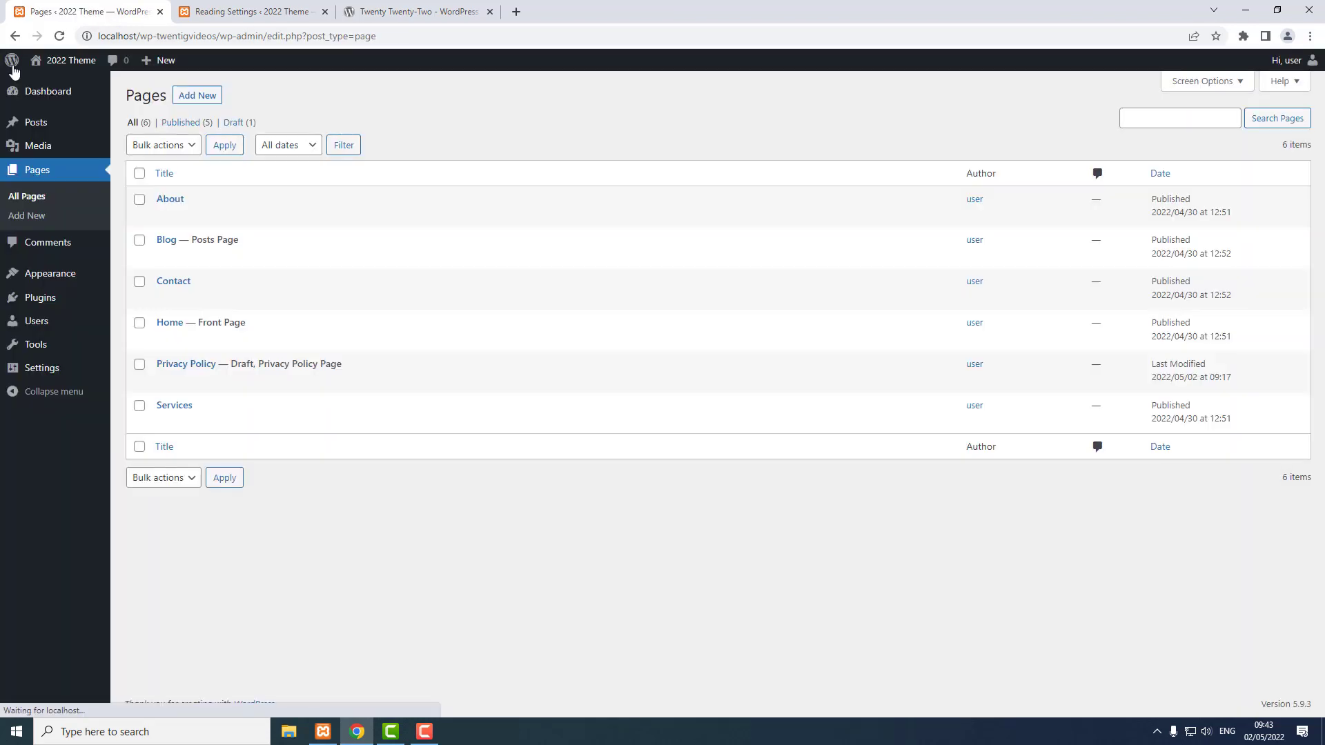
View About and Blog on the live site, then open the Full Site Editing post's editor
{"action": "left_click", "coordinate": [66, 62]}
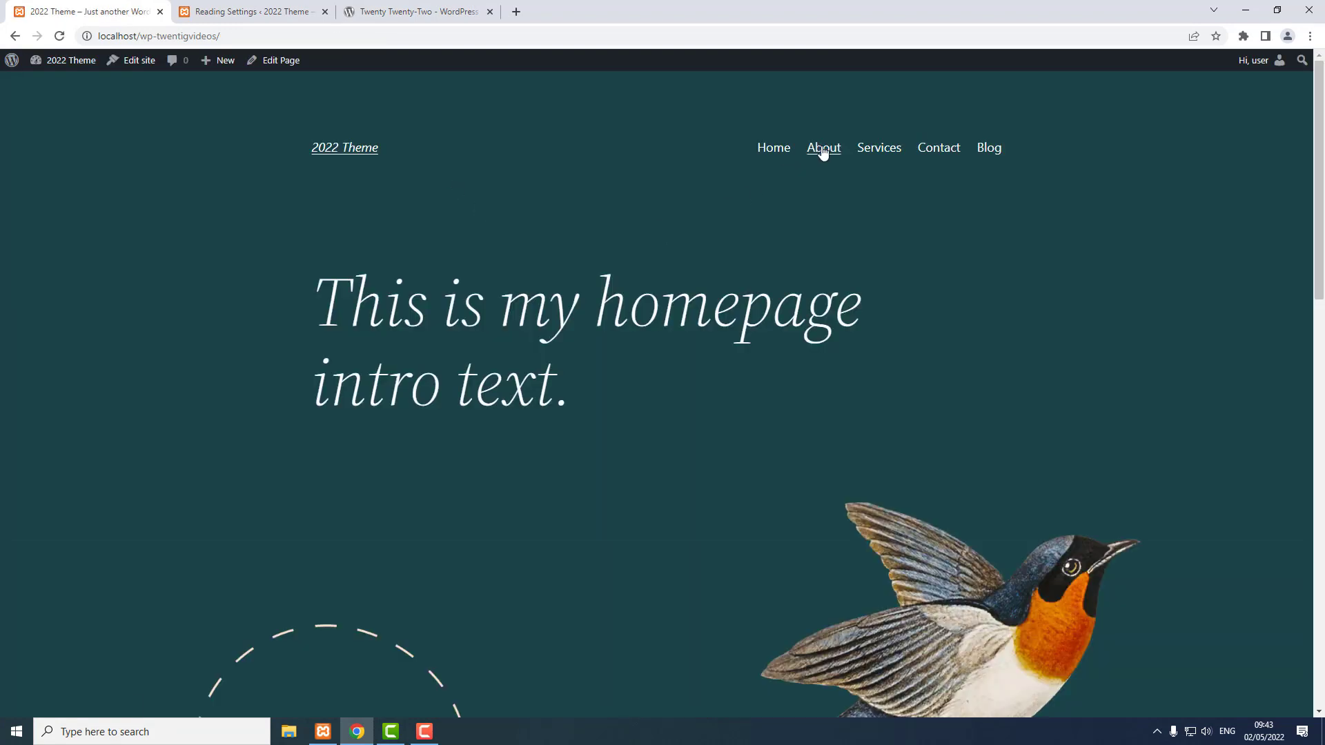
{"action": "left_click", "coordinate": [823, 149]}
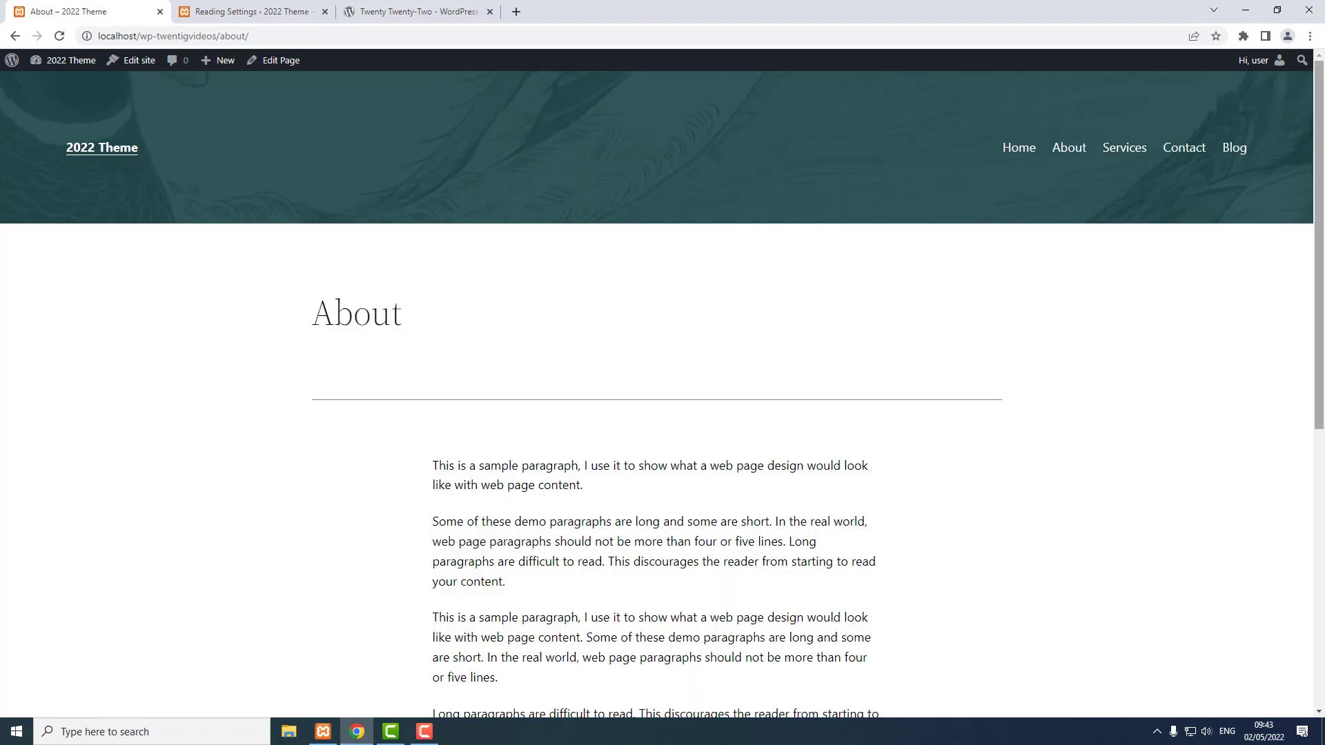
{"action": "left_click", "coordinate": [1232, 151]}
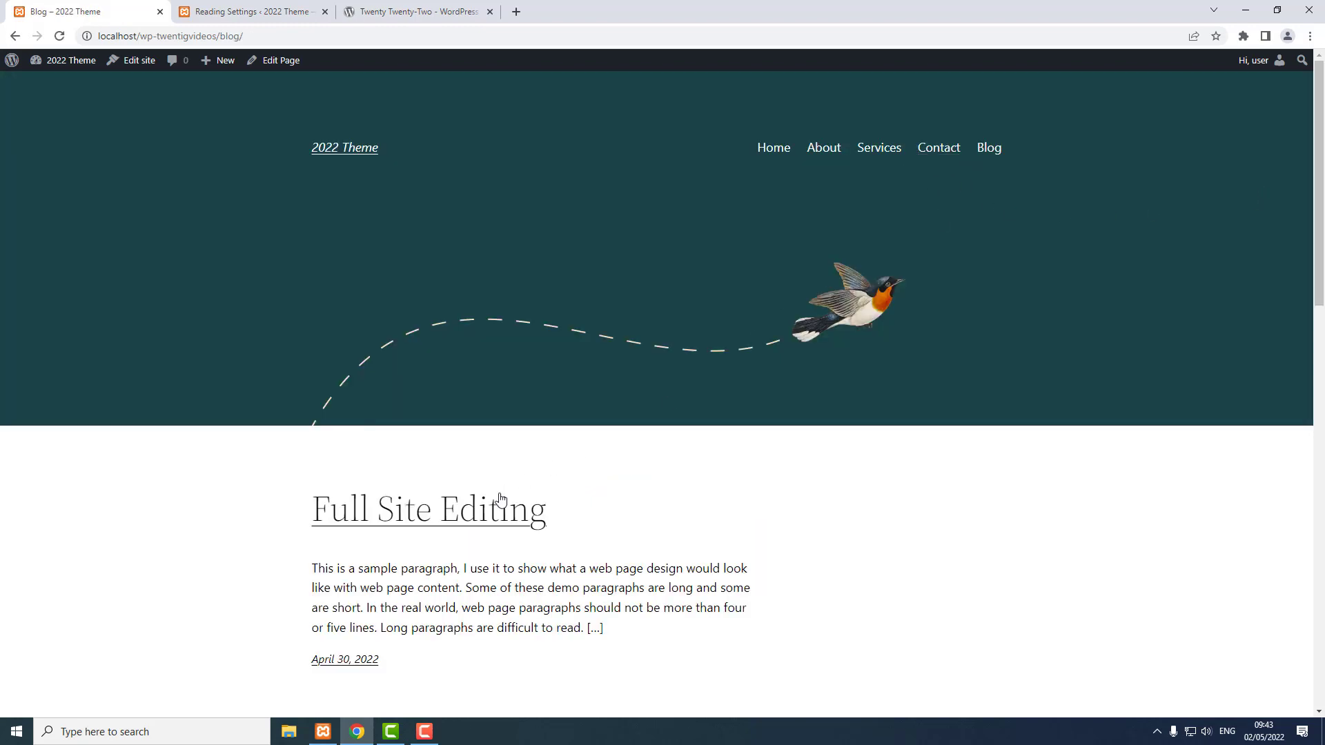
{"action": "left_click", "coordinate": [468, 516]}
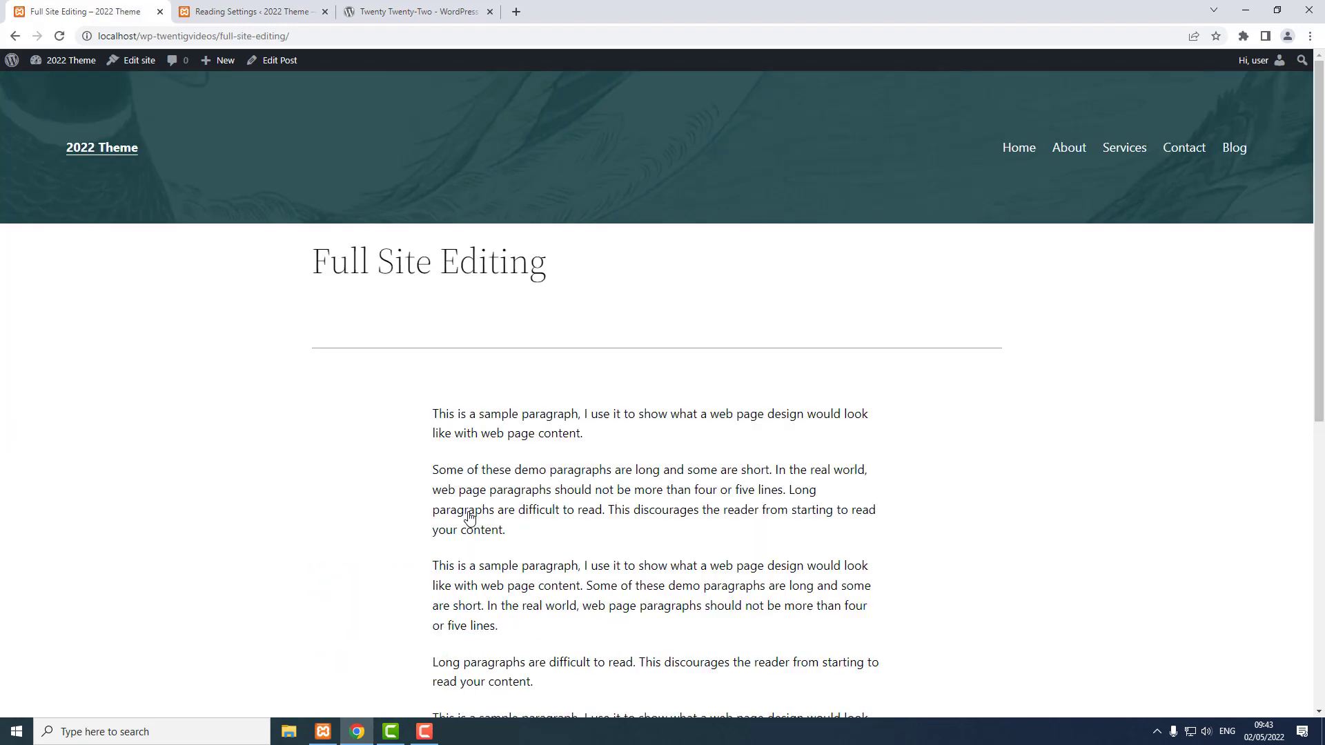
{"action": "left_click", "coordinate": [269, 67]}
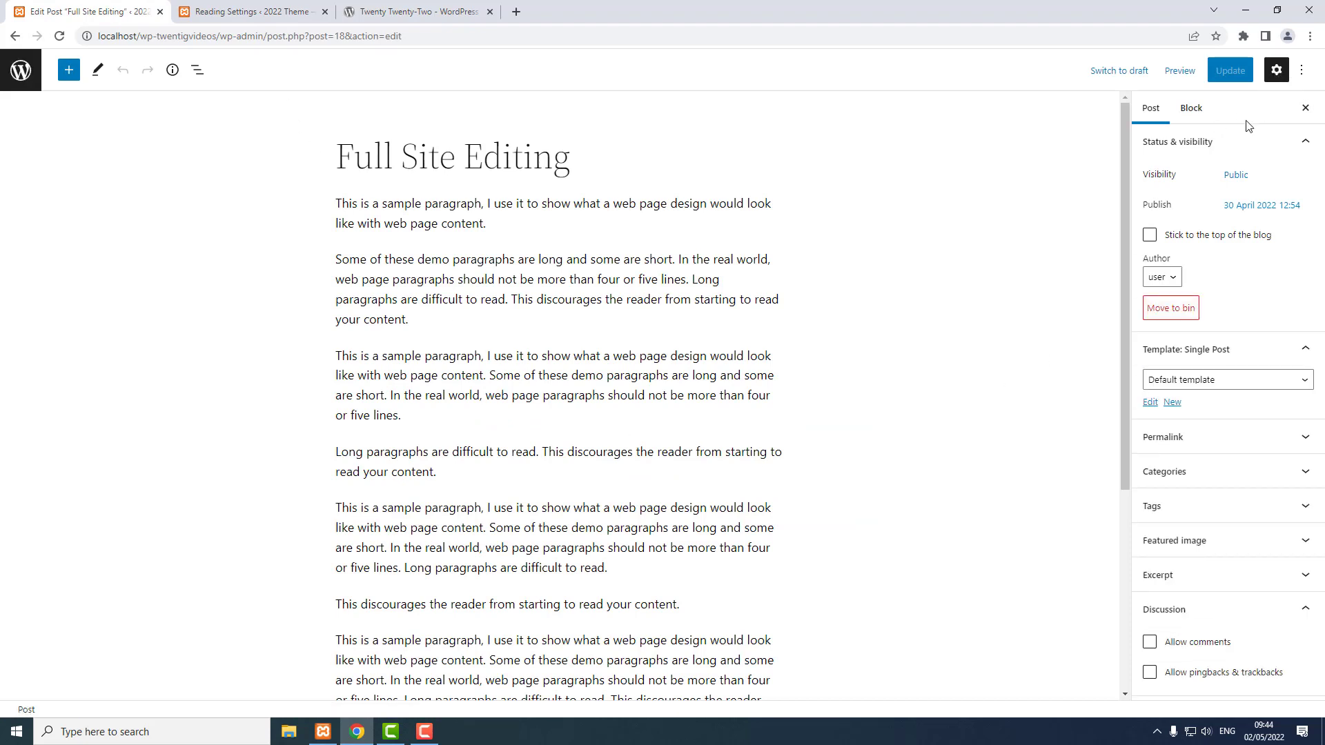
In the Single Post template, select the main content group and set its top padding to 75px
{"action": "left_click", "coordinate": [1150, 402]}
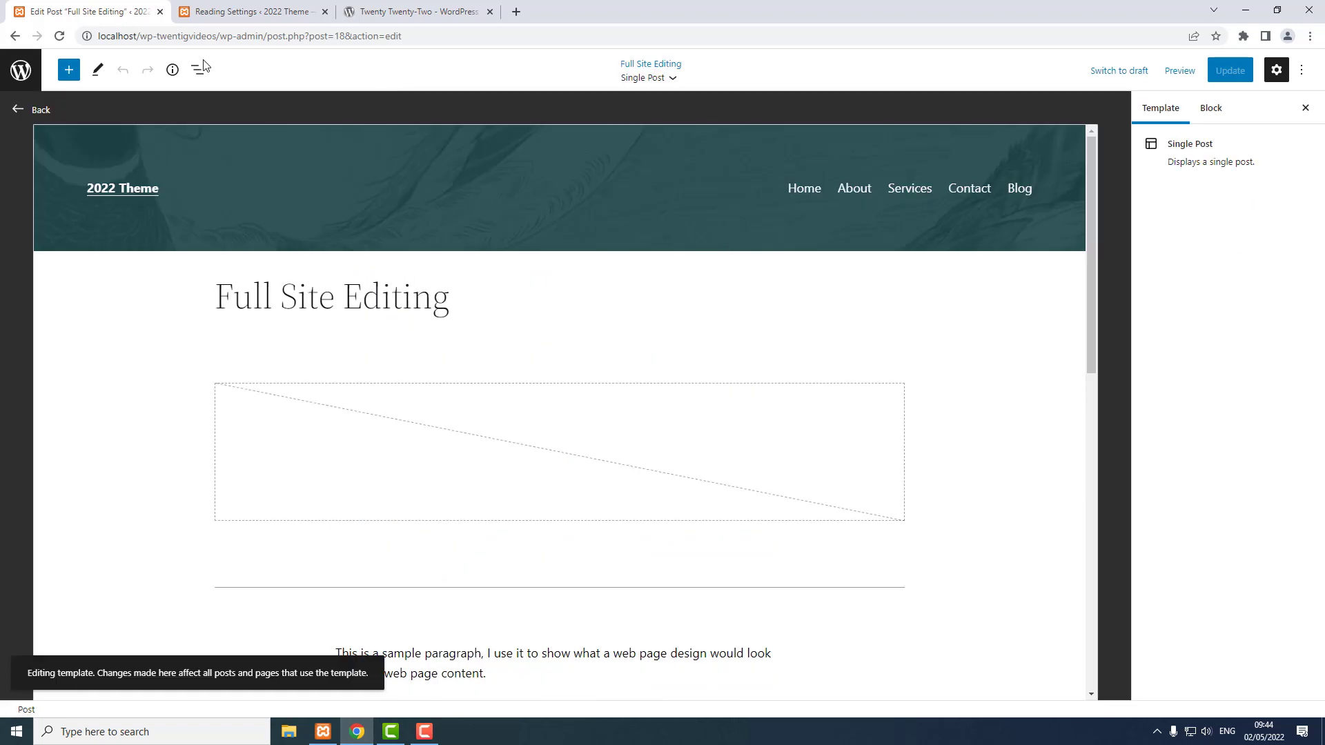
{"action": "left_click", "coordinate": [196, 70]}
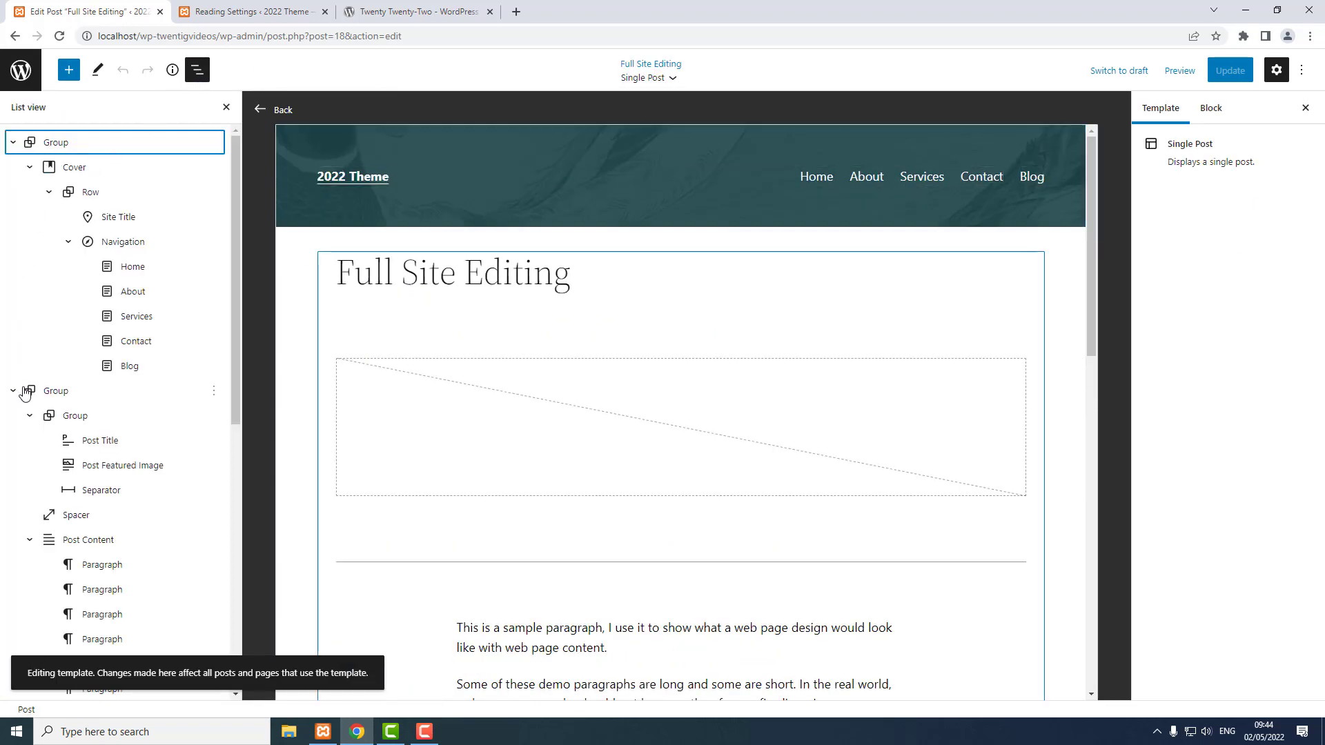
{"action": "left_click", "coordinate": [59, 393]}
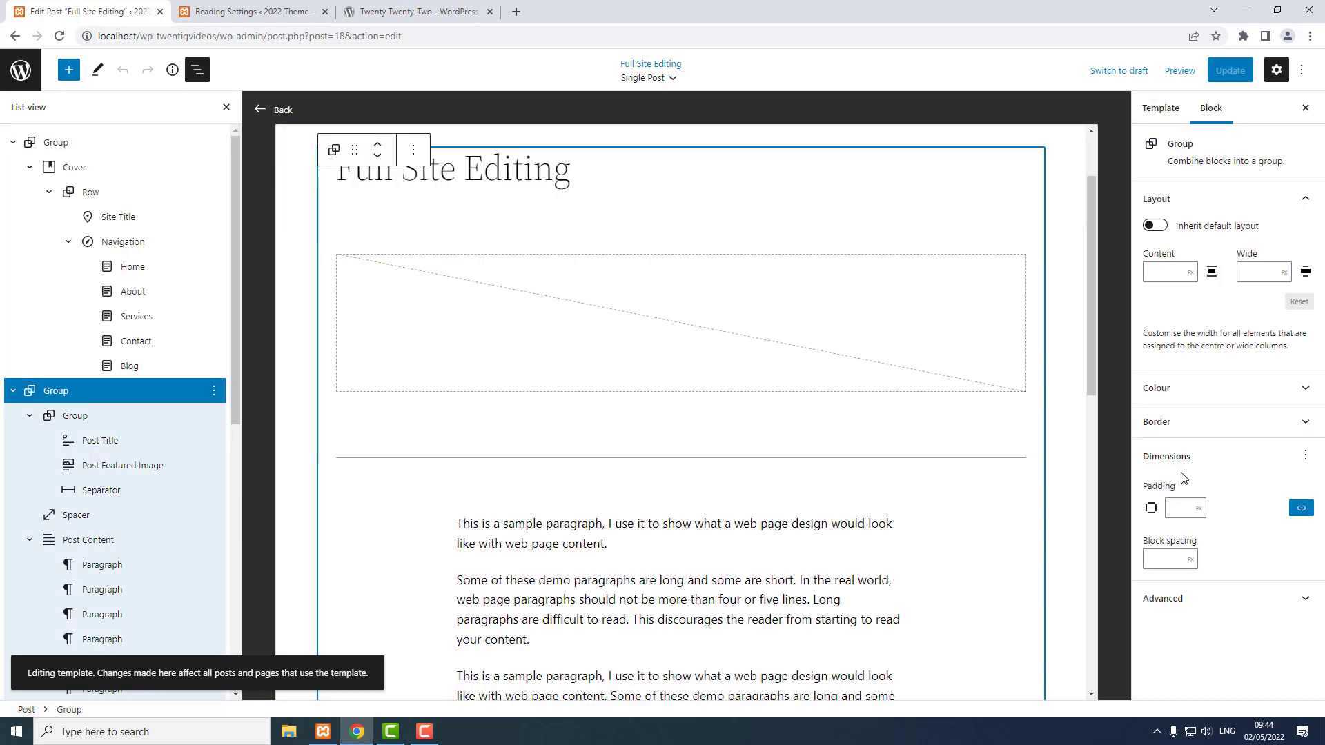
{"action": "left_click", "coordinate": [1302, 508]}
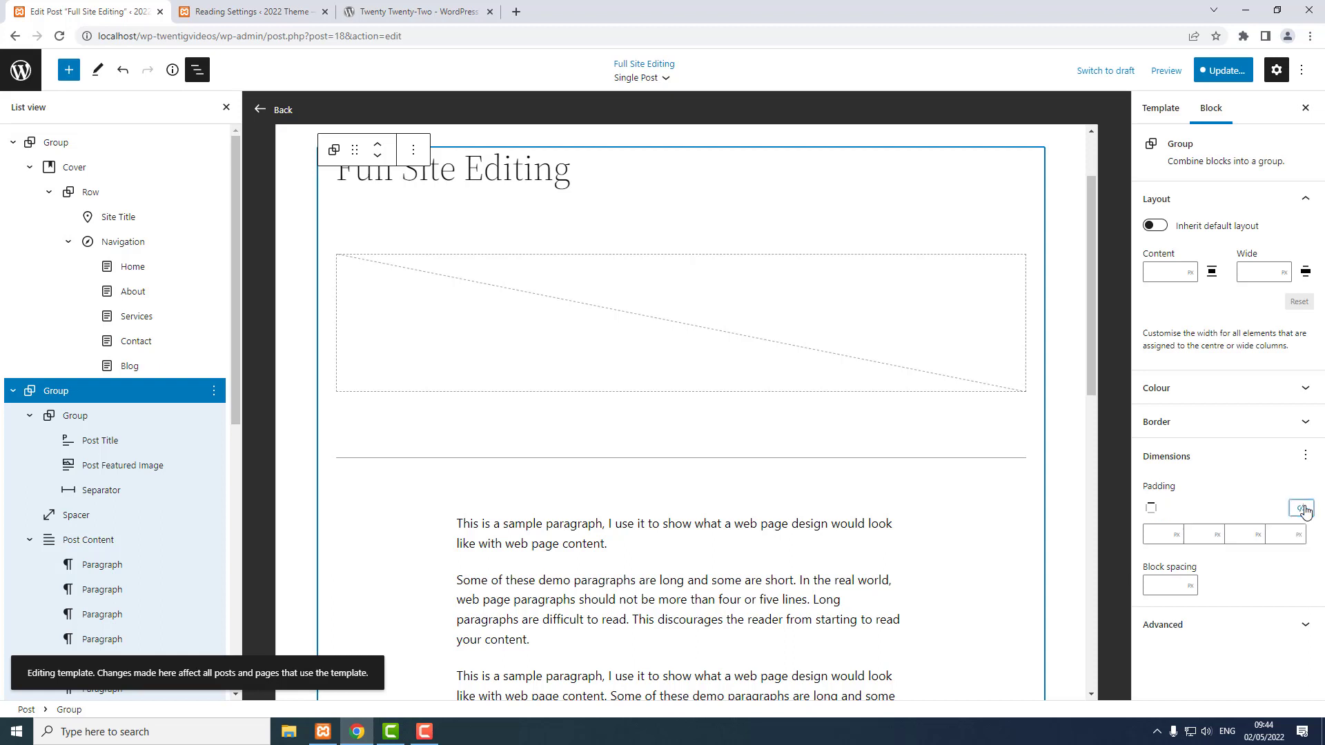
{"action": "key", "text": "Tab"}
Set the bottom padding to 50px, save the template, and return to Posts
{"action": "left_click", "coordinate": [1245, 535]}
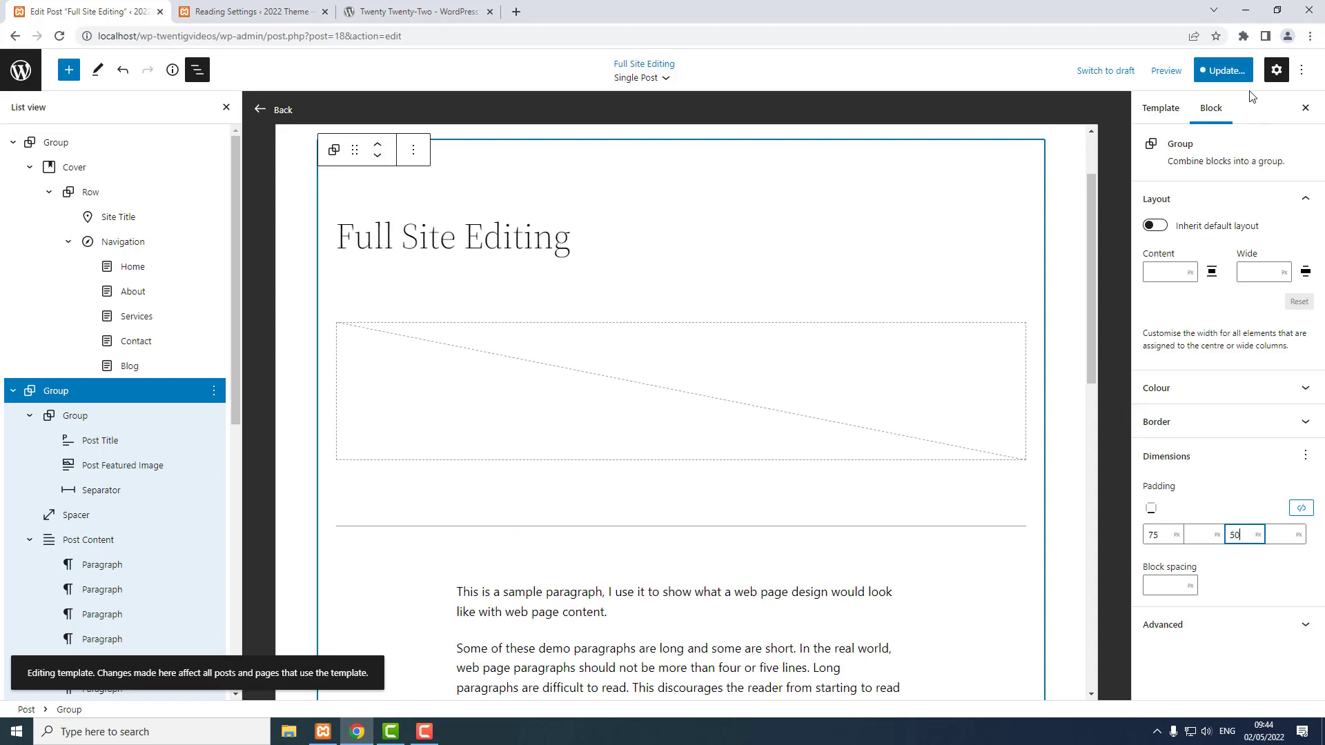
{"action": "left_click", "coordinate": [1234, 71]}
{"action": "left_click", "coordinate": [1235, 72]}
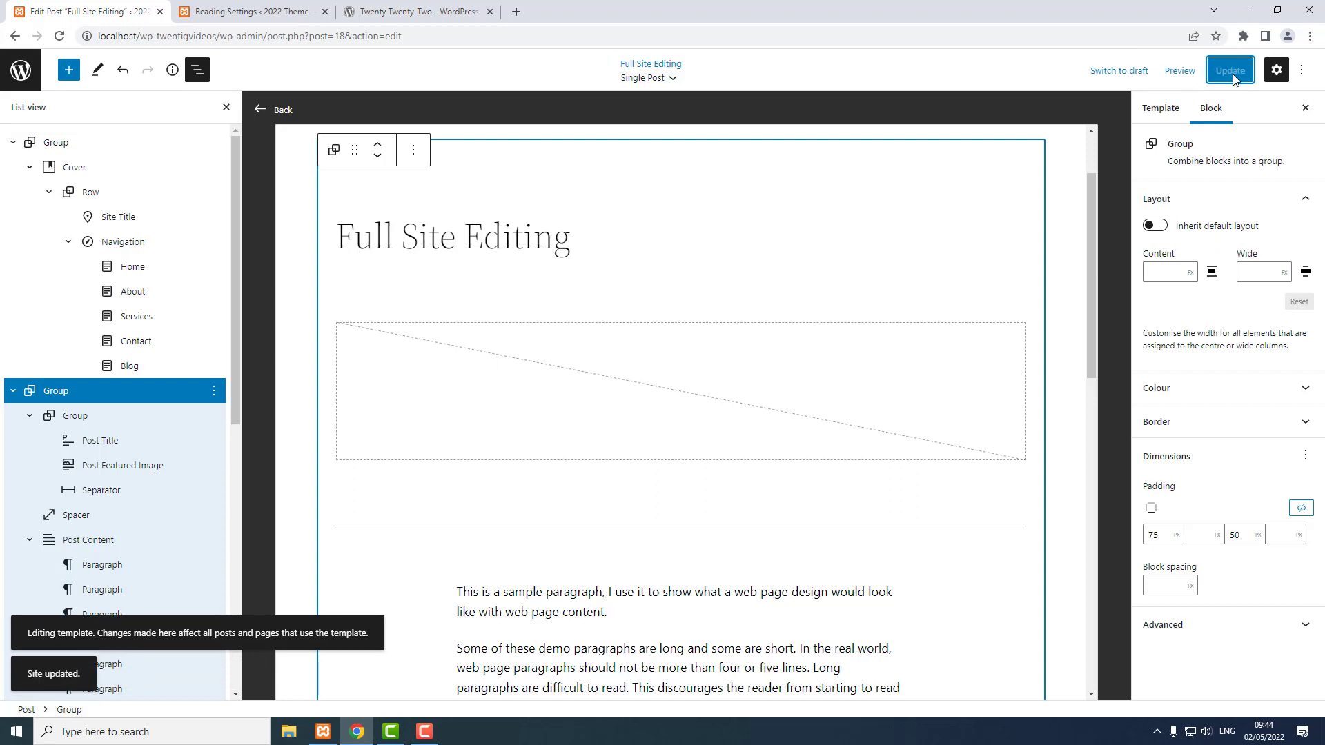
{"action": "left_click", "coordinate": [19, 71]}
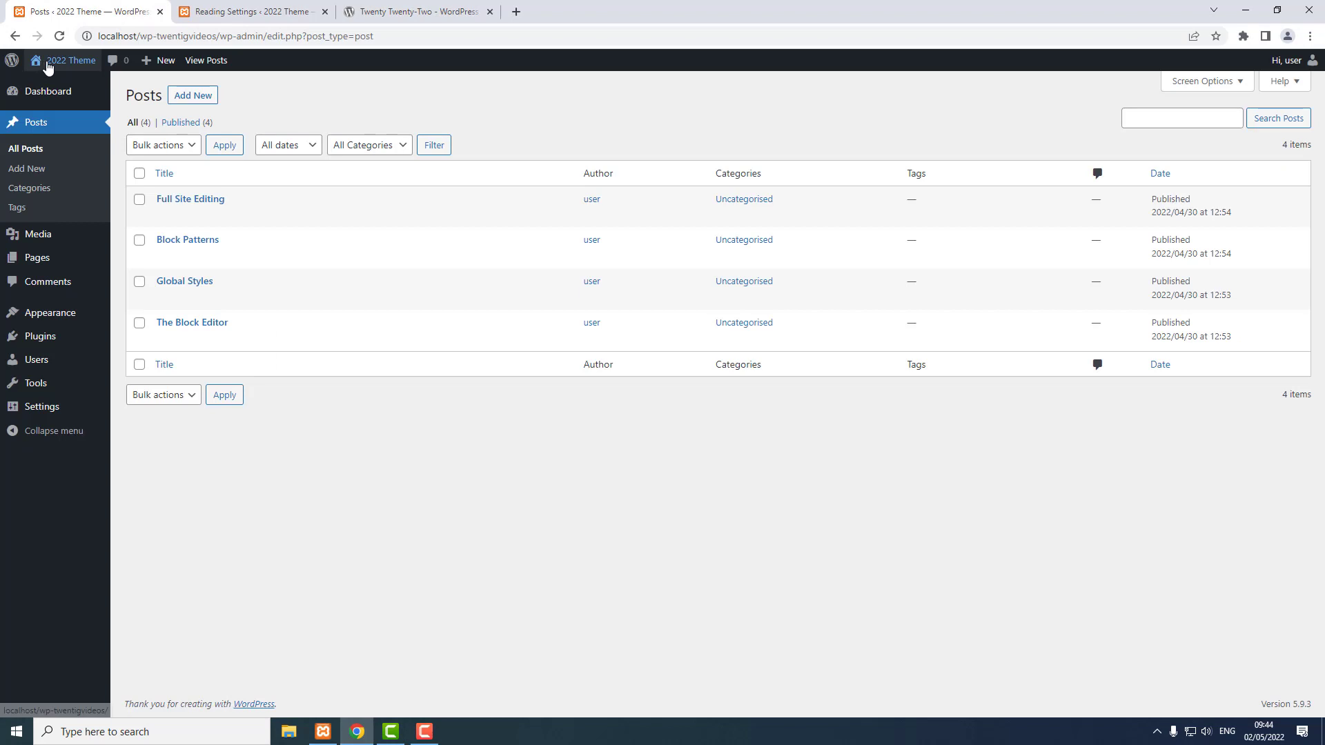
View the Full Site Editing post on the live site via Blog, then open Edit site
{"action": "left_click", "coordinate": [42, 85]}
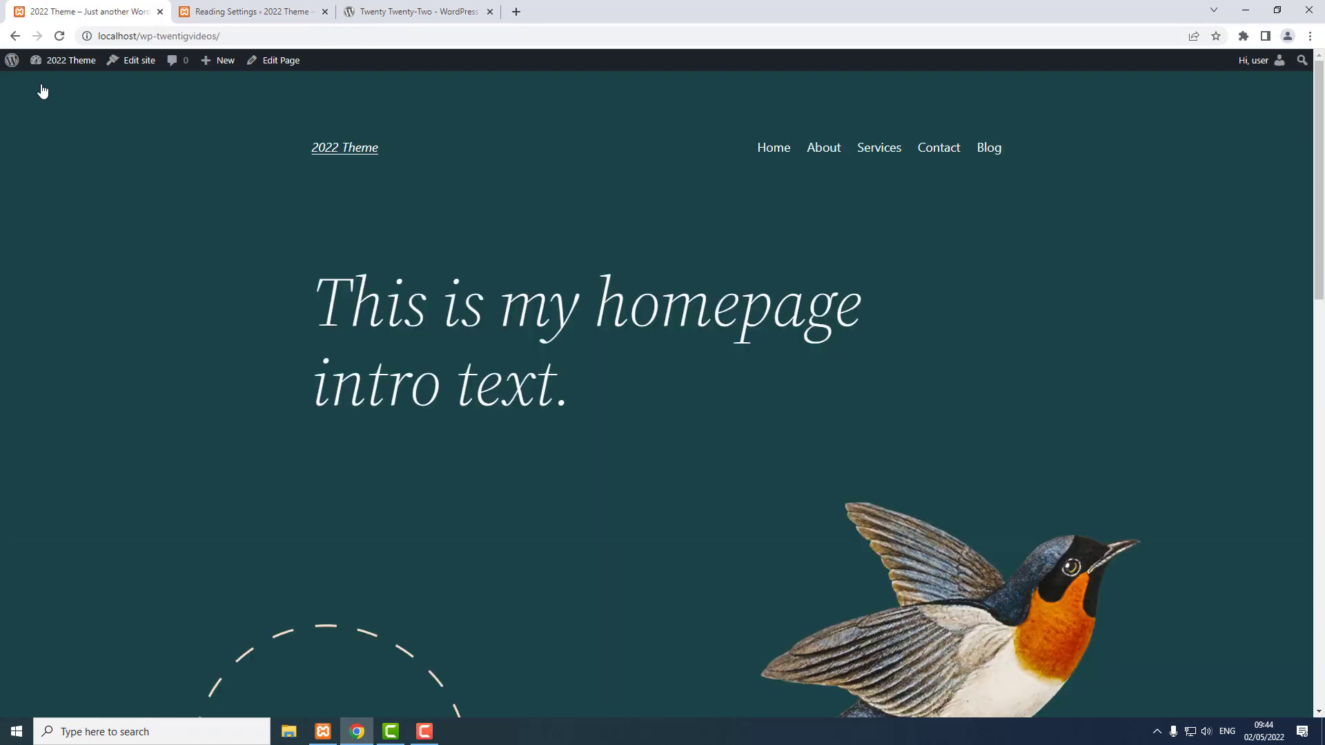
{"action": "left_click", "coordinate": [987, 147]}
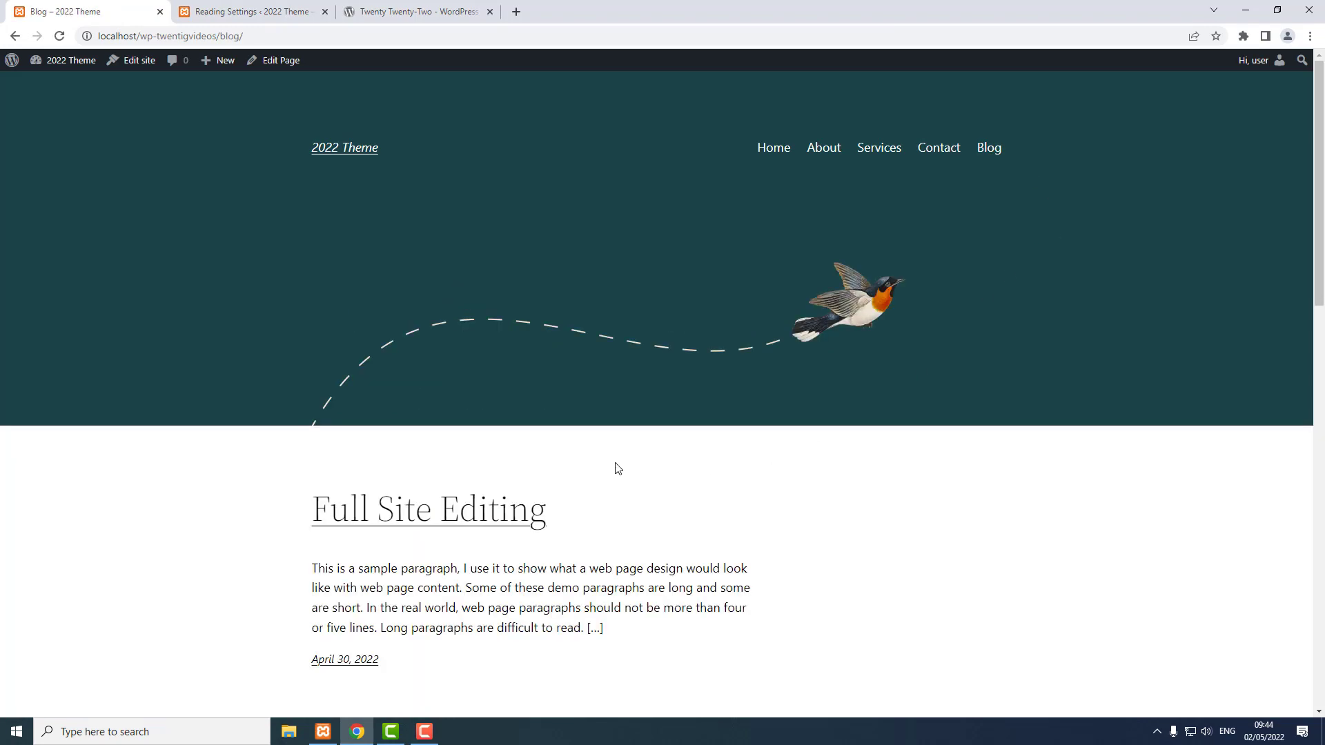
{"action": "left_click", "coordinate": [487, 510]}
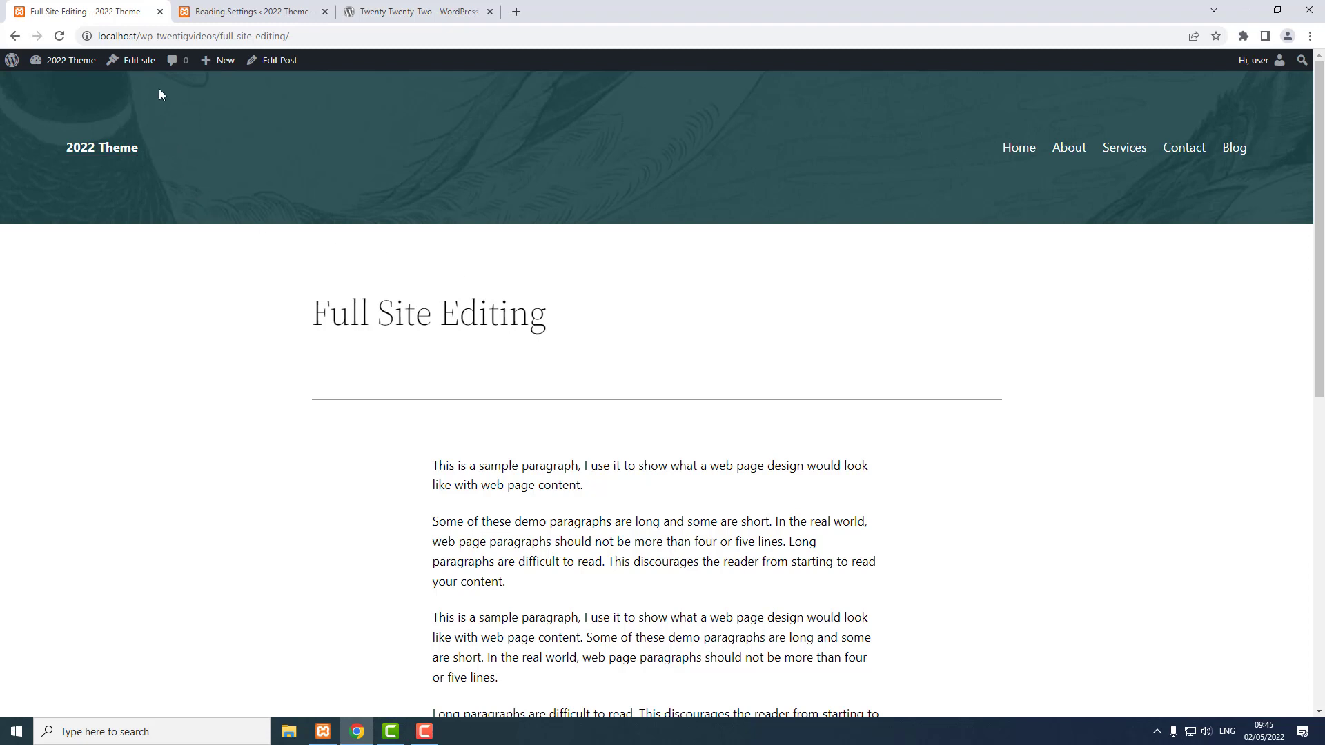
{"action": "left_click", "coordinate": [140, 62]}
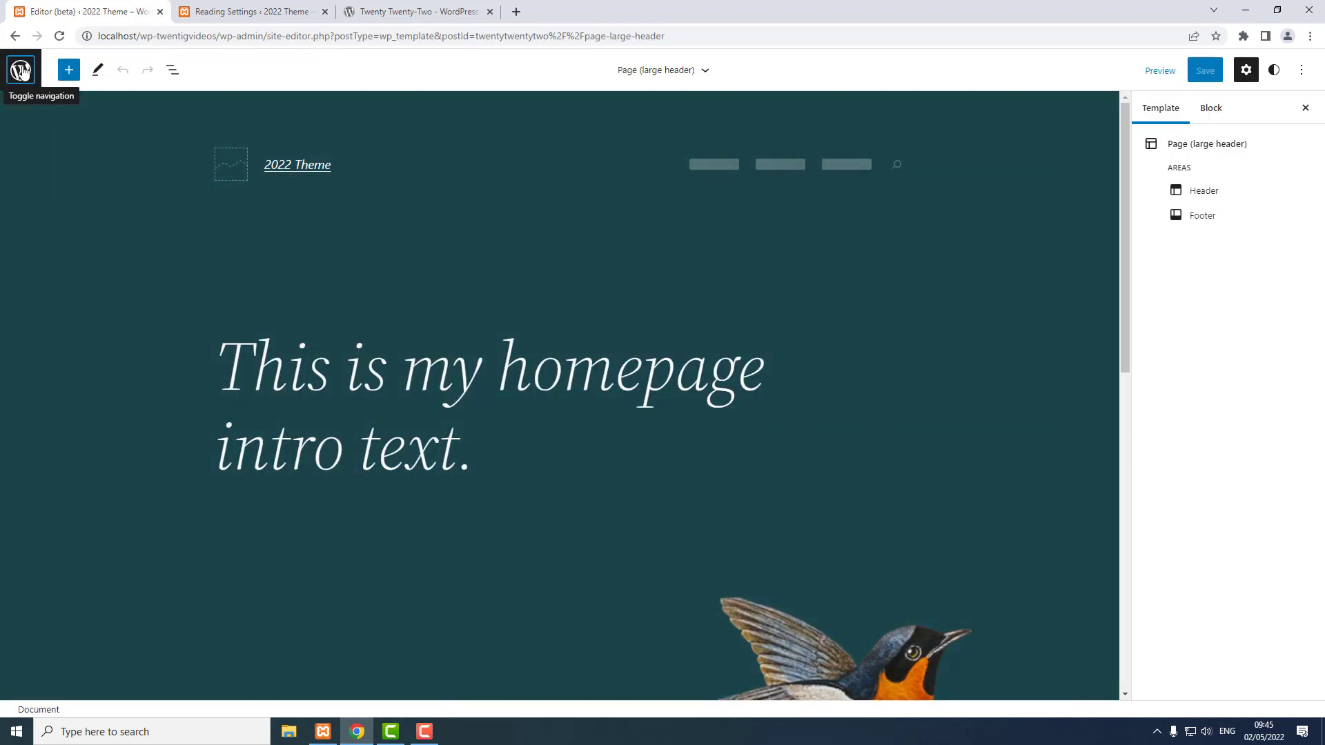
Review customised templates and template parts, opening the Single Post and Footer action menus
{"action": "left_click", "coordinate": [20, 70]}
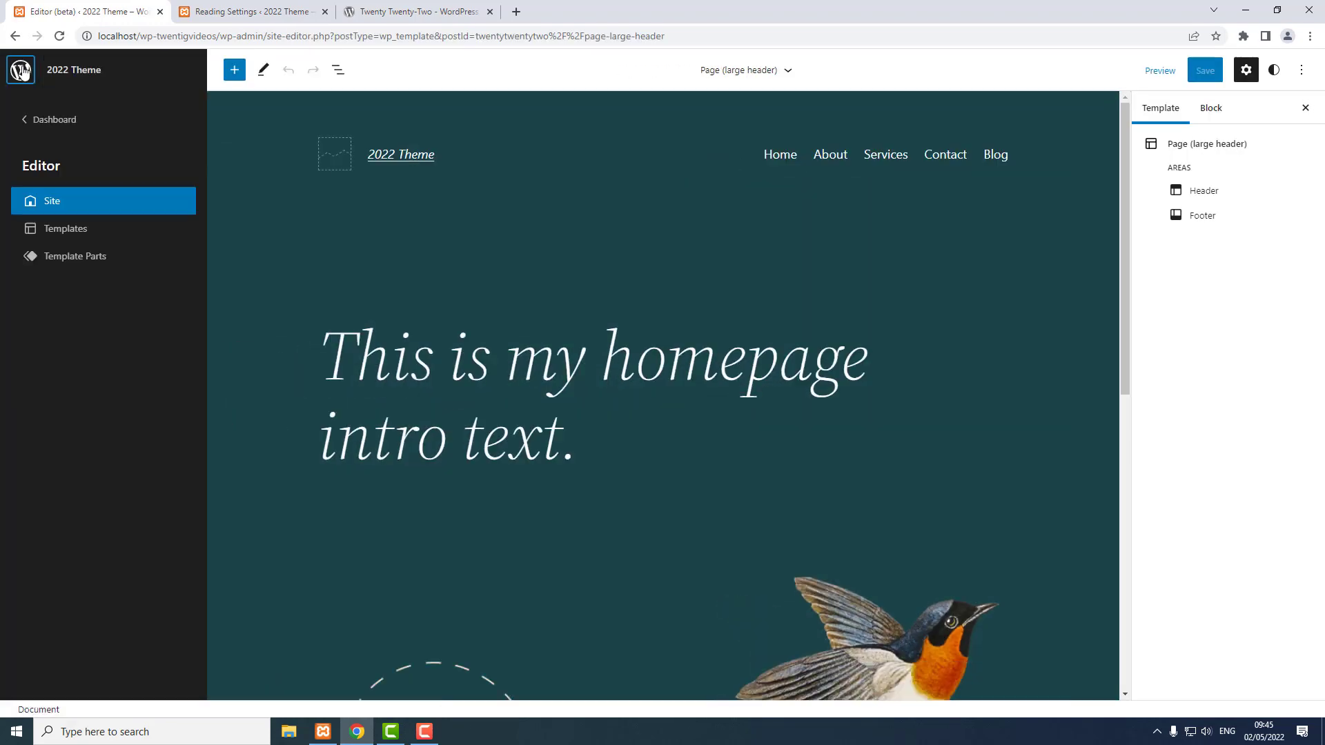
{"action": "left_click", "coordinate": [67, 235]}
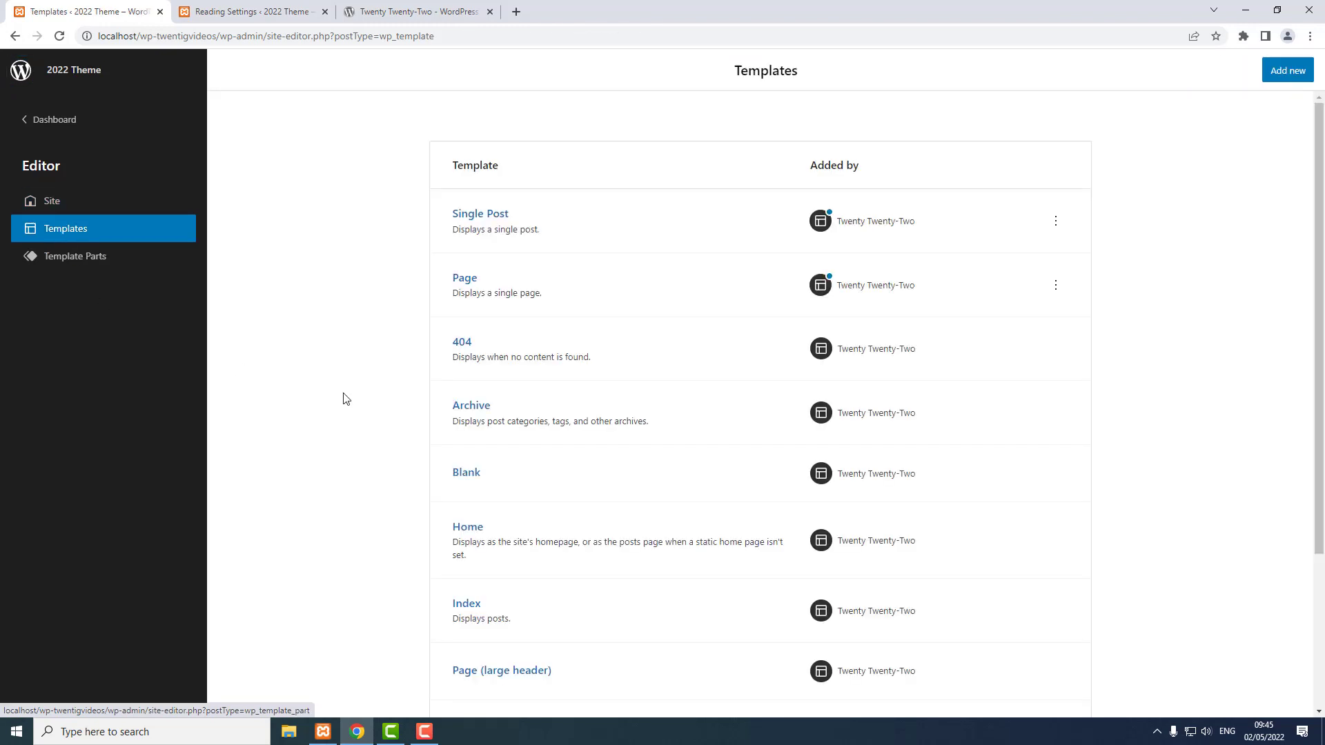
{"action": "mouse_move", "coordinate": [831, 217]}
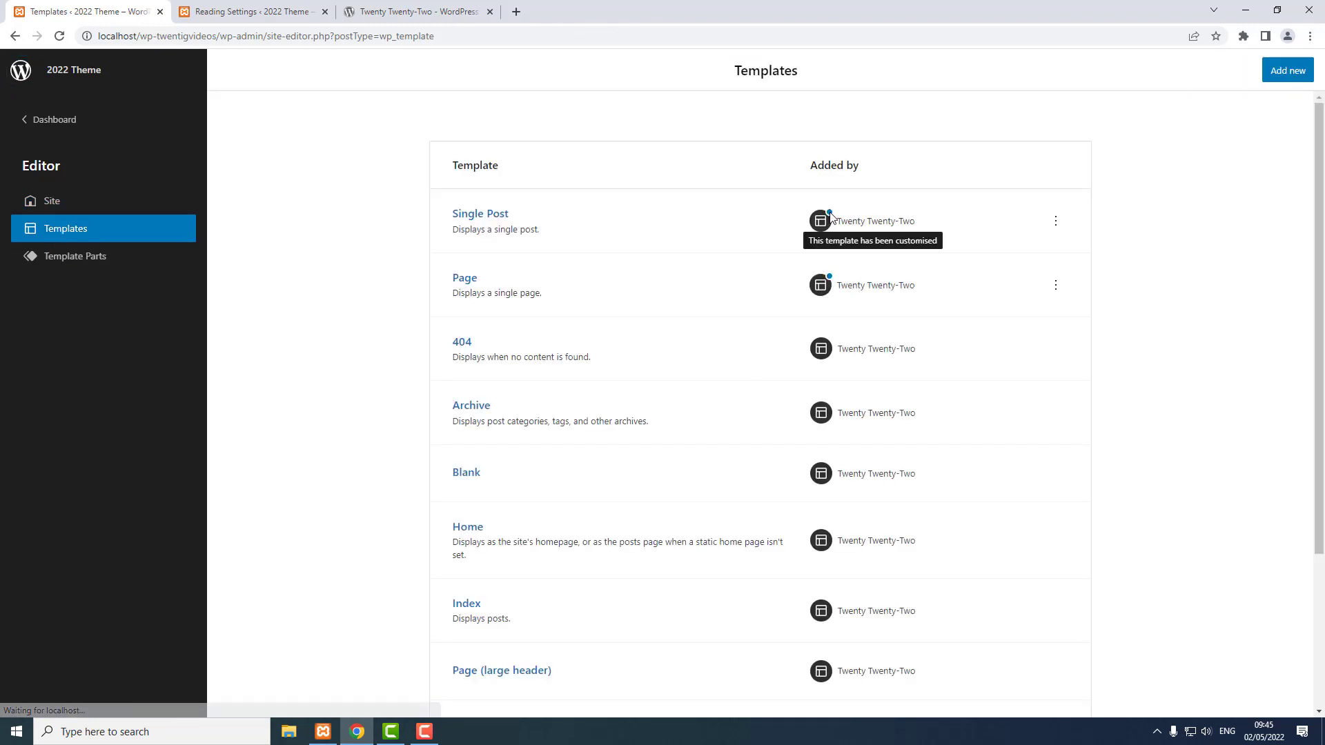
{"action": "mouse_move", "coordinate": [828, 278]}
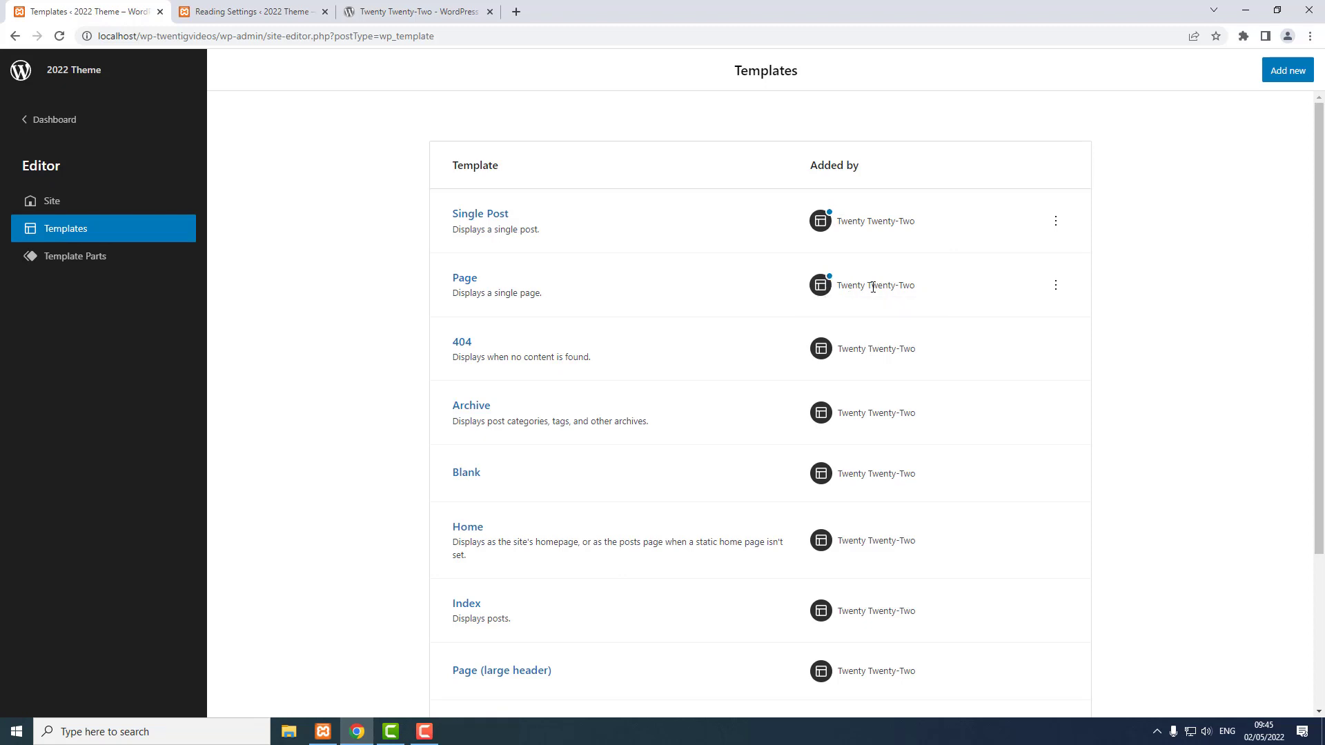
{"action": "left_click", "coordinate": [1056, 222]}
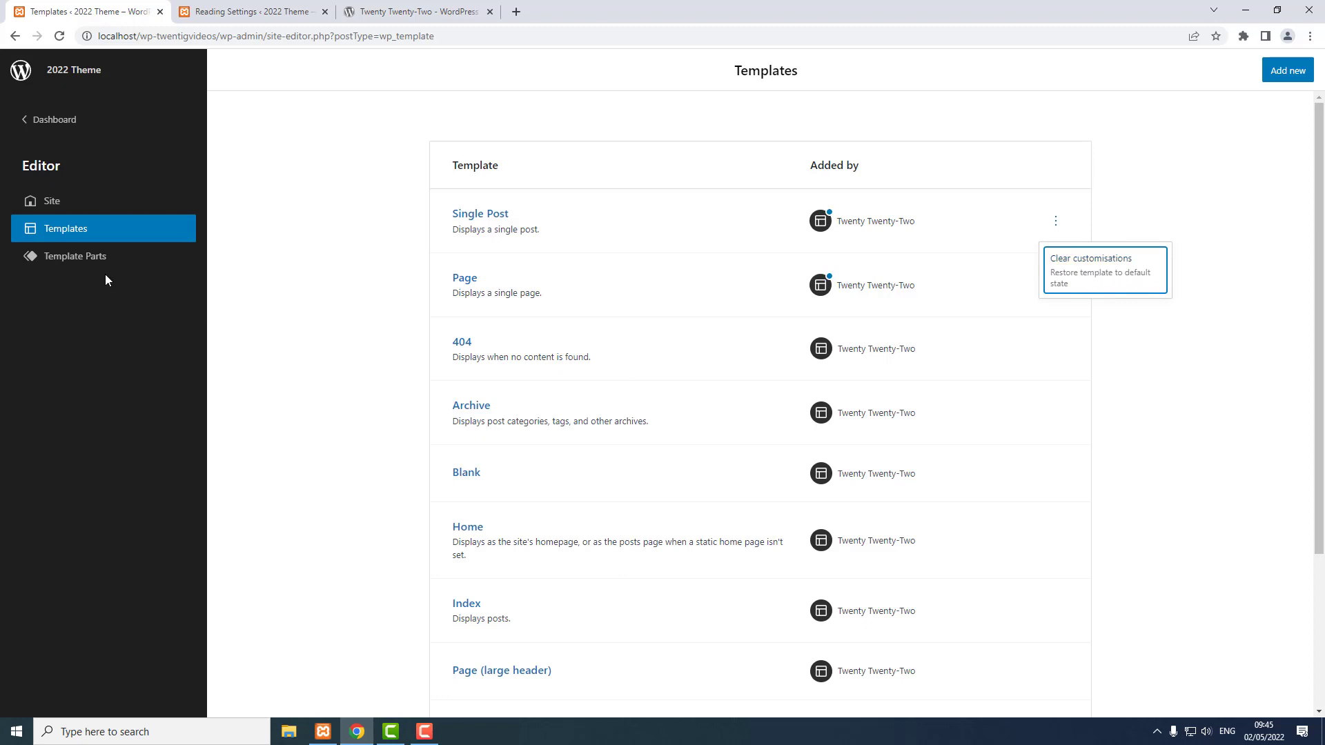
{"action": "left_click", "coordinate": [75, 258]}
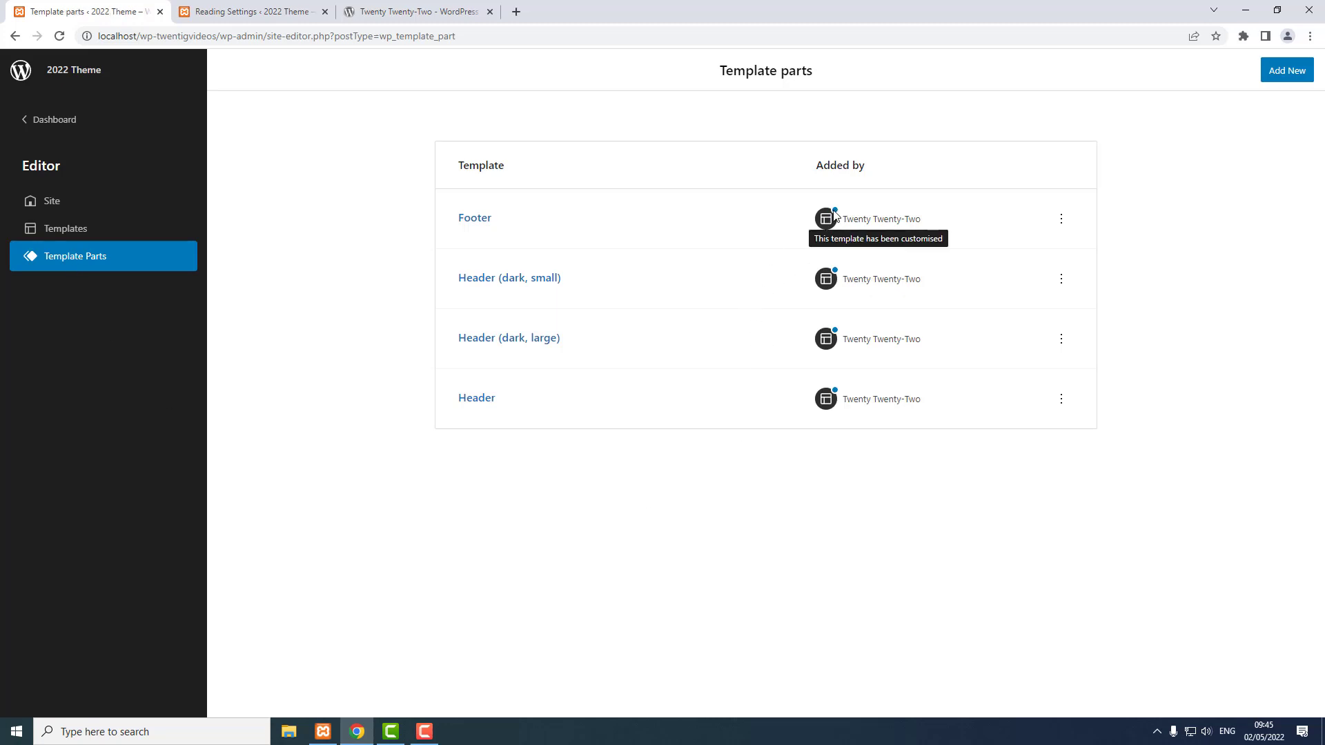
{"action": "left_click", "coordinate": [1063, 219]}
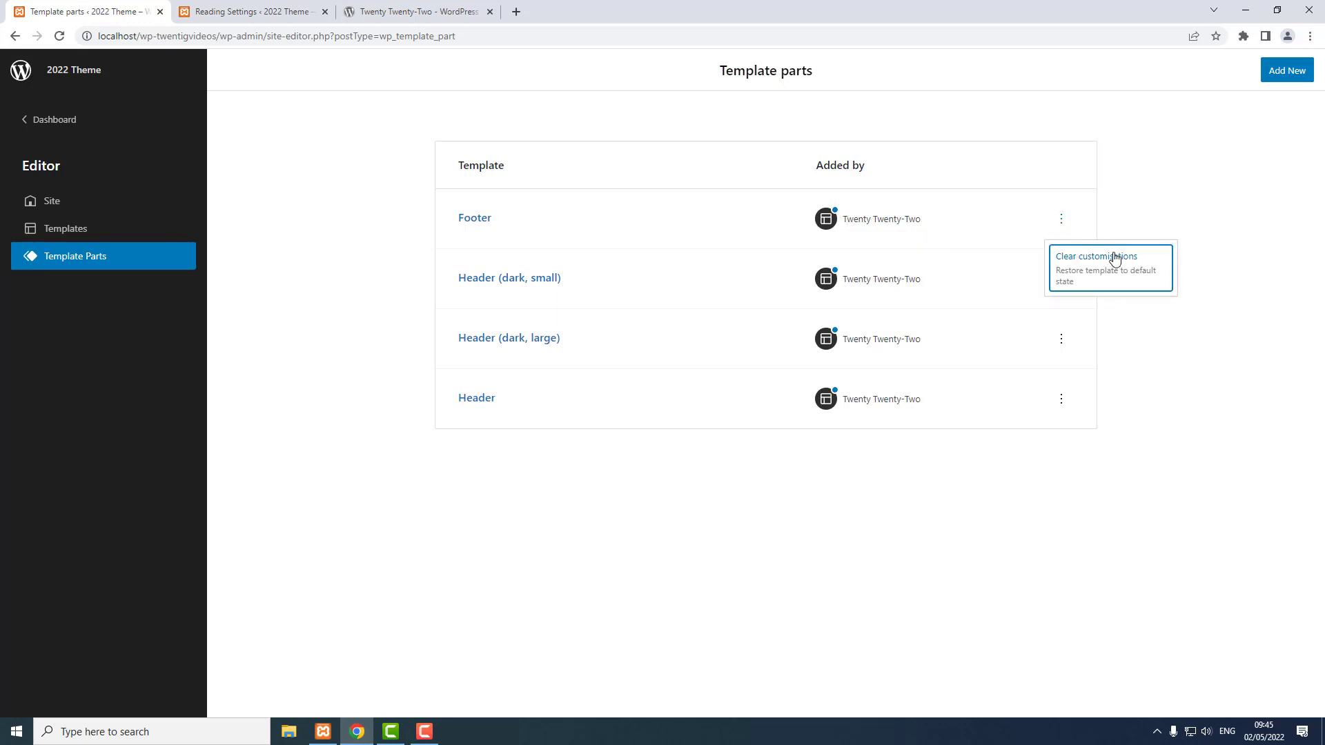